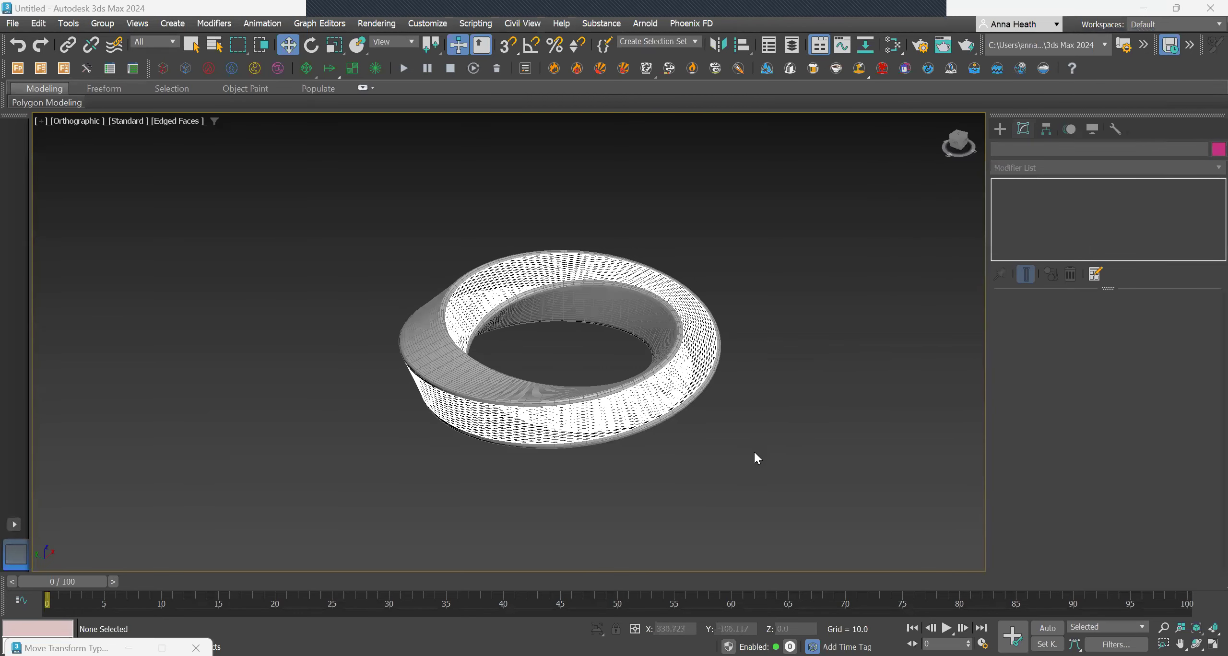
Examine the finished twisted ring and its separate lattice and solid parts from different distances
scroll(711, 443, "down", 3)
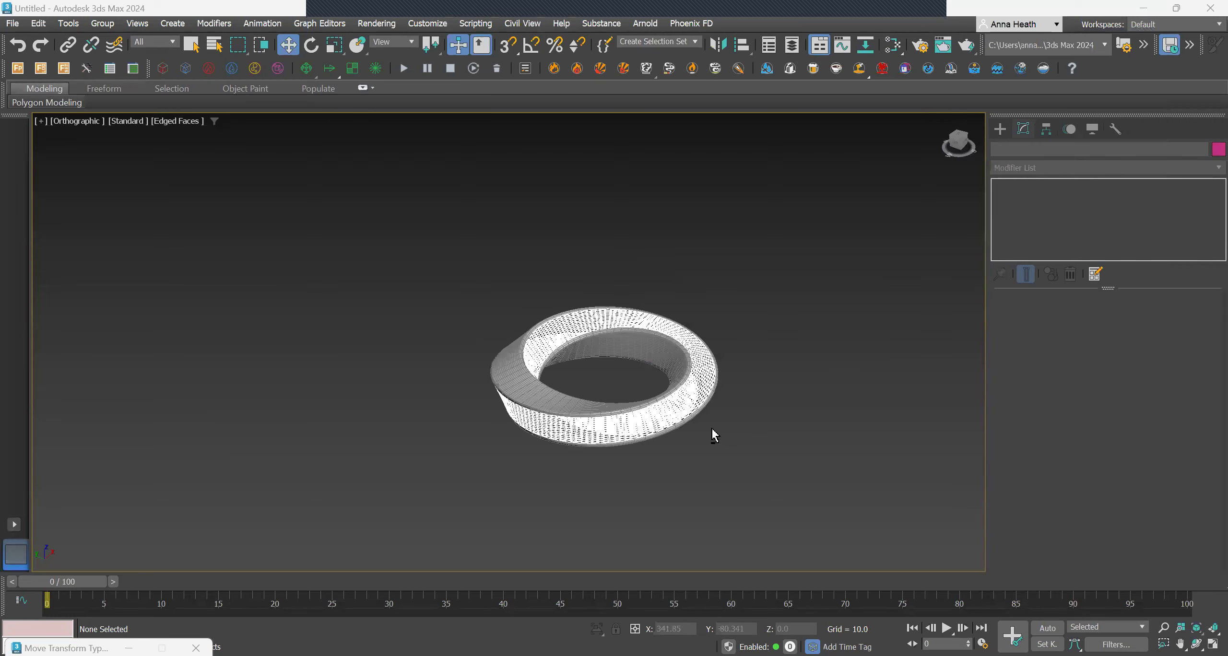
middle_click_drag(712, 428, 727, 449, "alt")
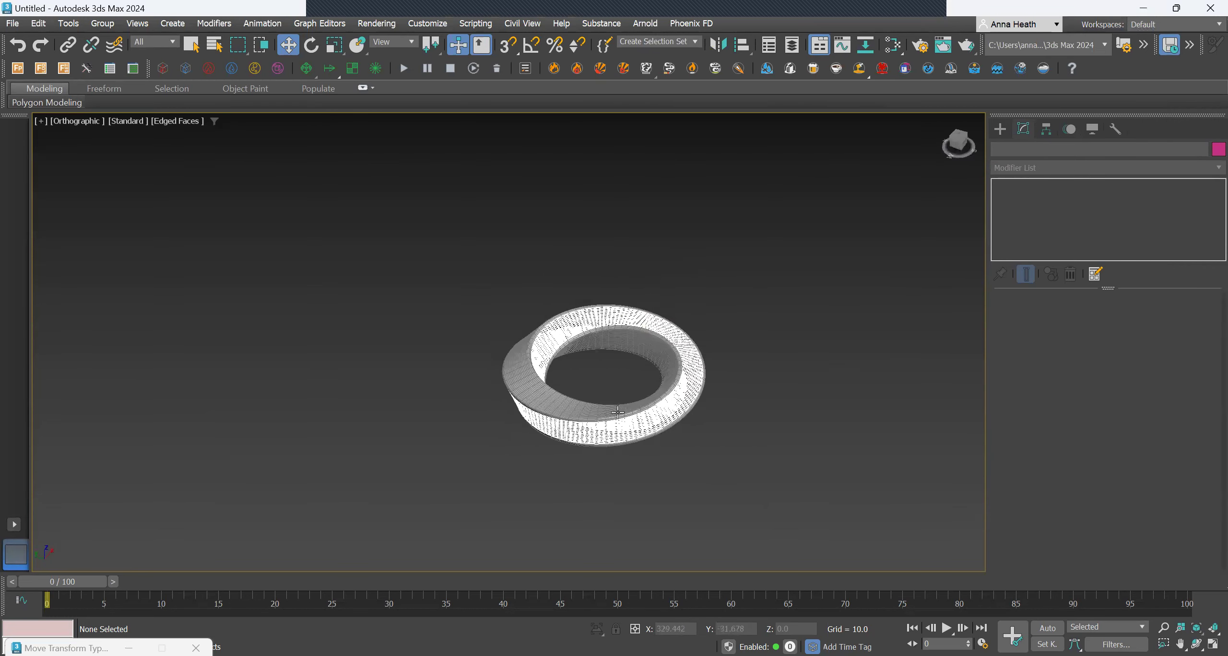
scroll(604, 445, "up", 4)
scroll(624, 434, "down", 2)
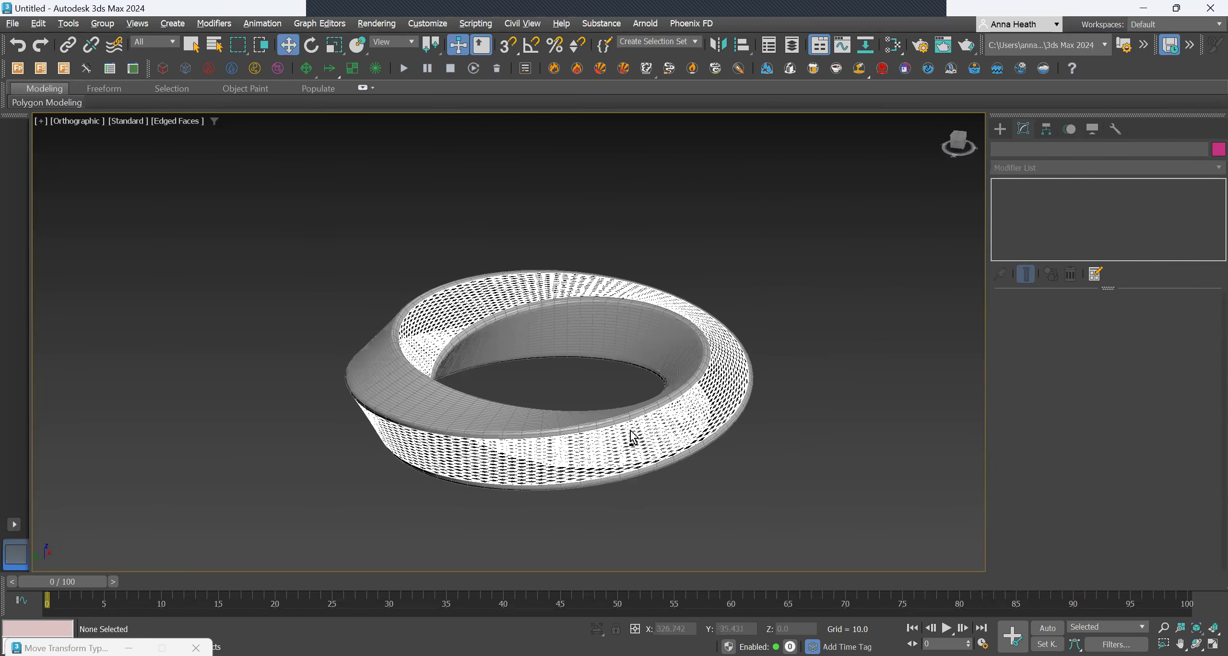
left_click(654, 435)
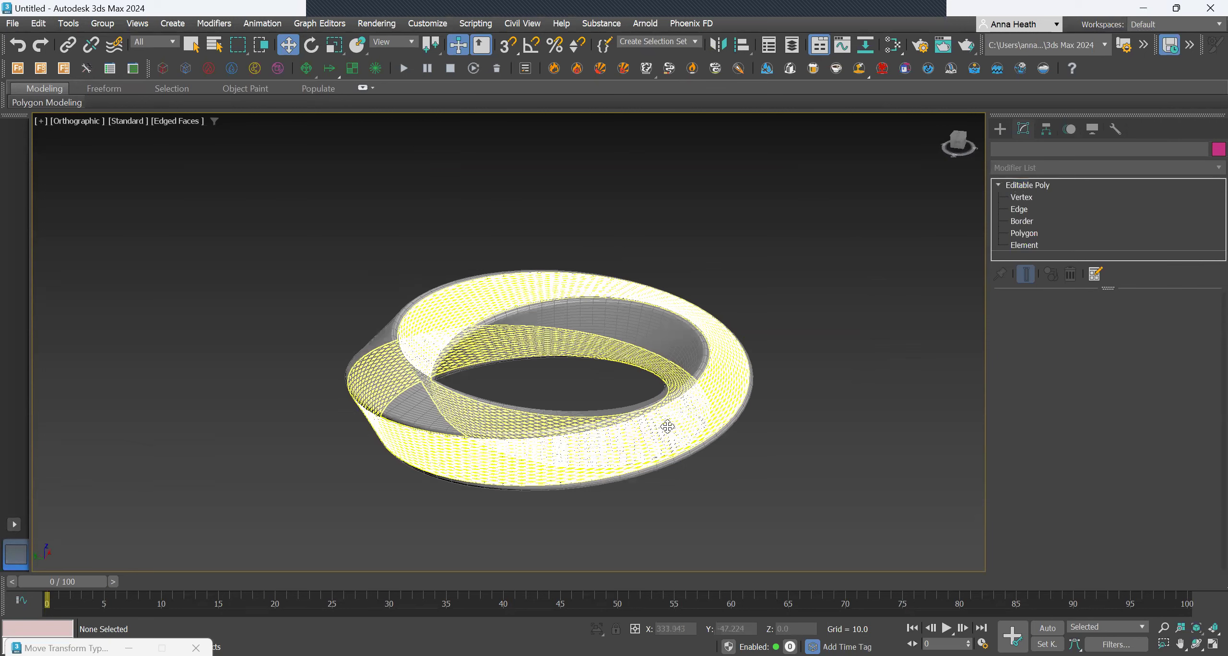
left_click(713, 409)
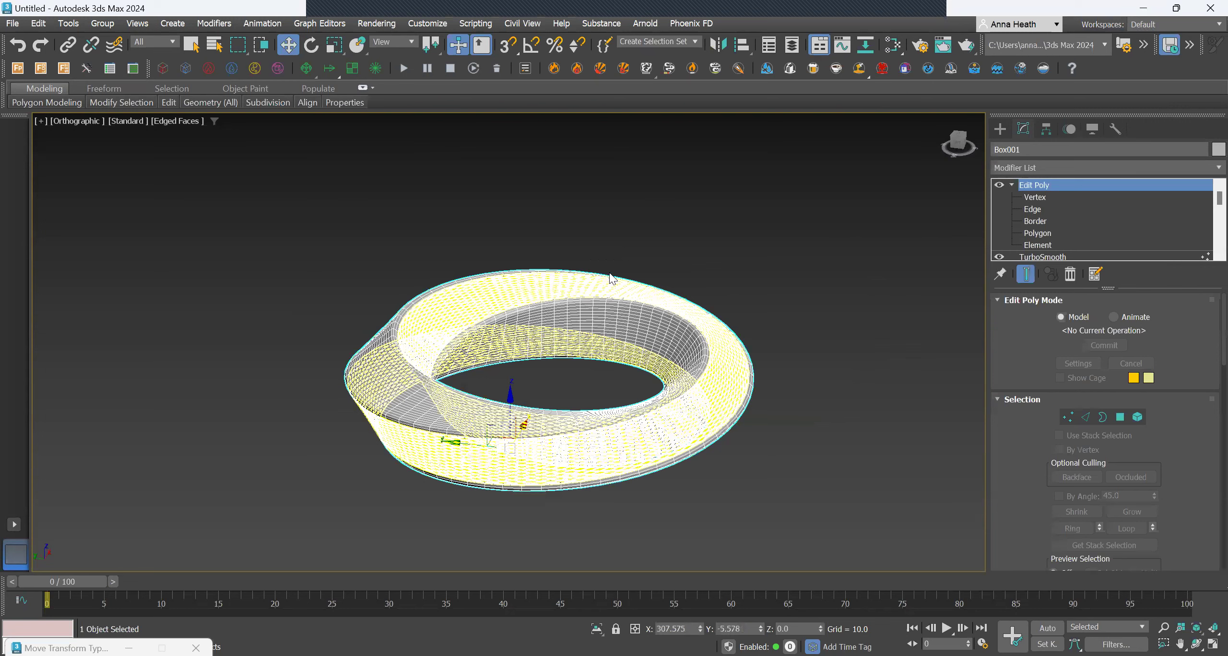
left_click(781, 484)
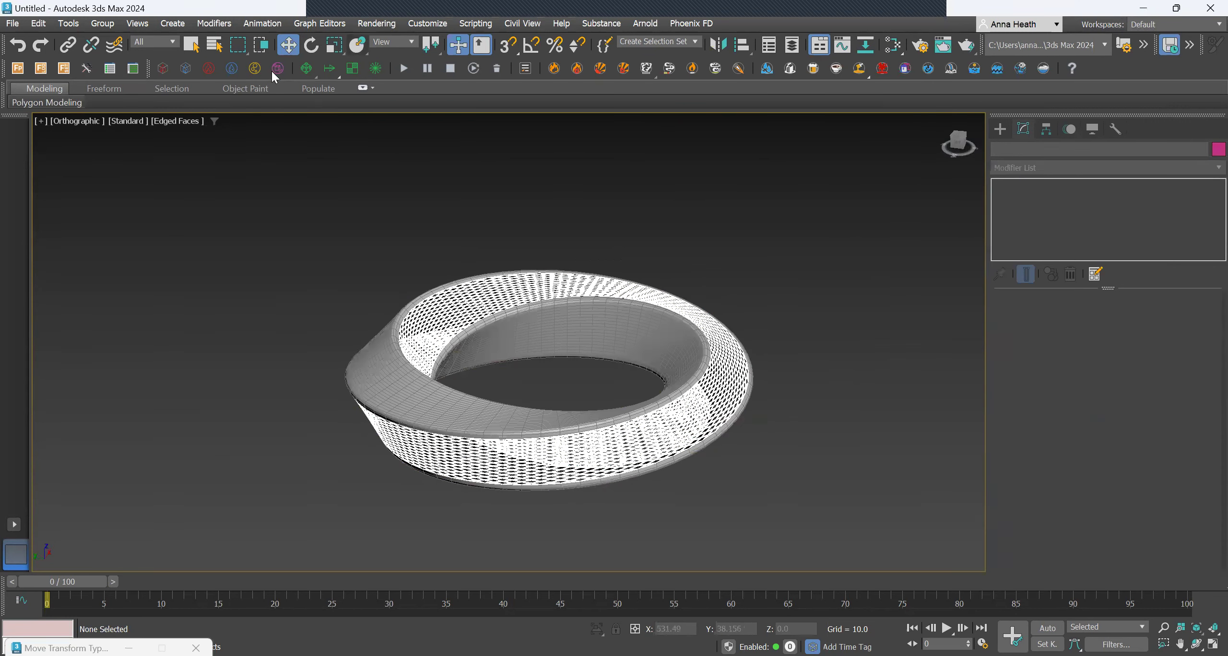
Select both objects that make up the finished ring and delete them to empty the scene
scroll(608, 402, "down", 5)
left_click_drag(753, 465, 403, 283)
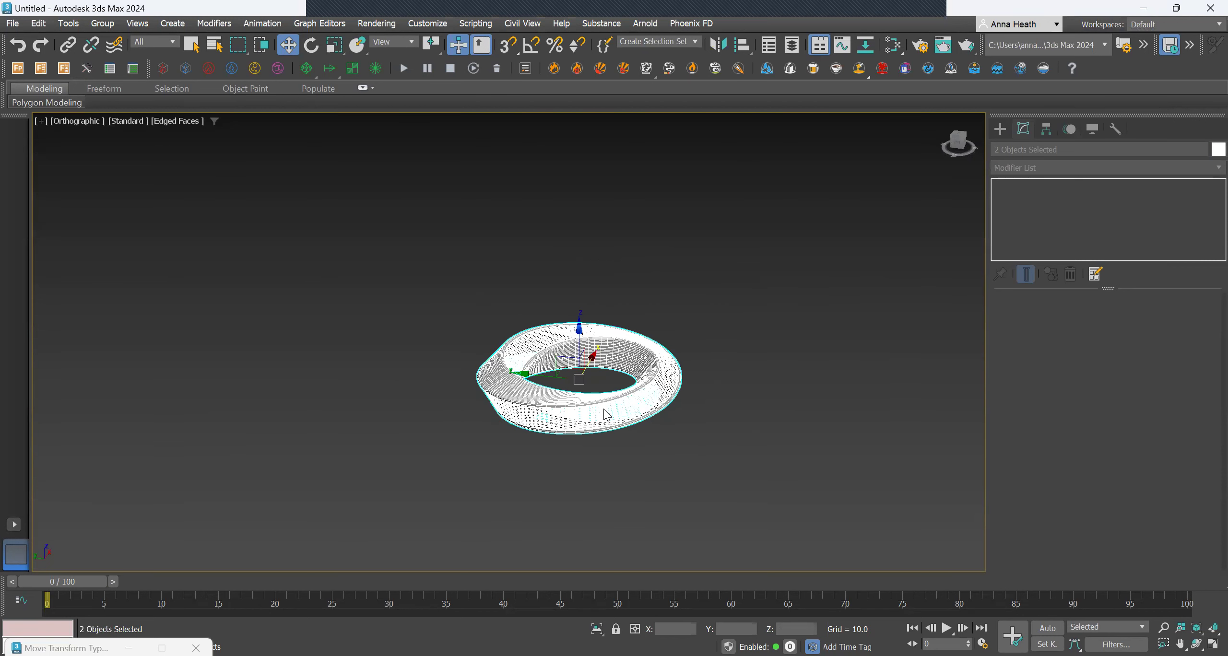
key("Delete")
Create a tall standard box about 38 long, 53 wide and 284 high
left_click(1002, 129)
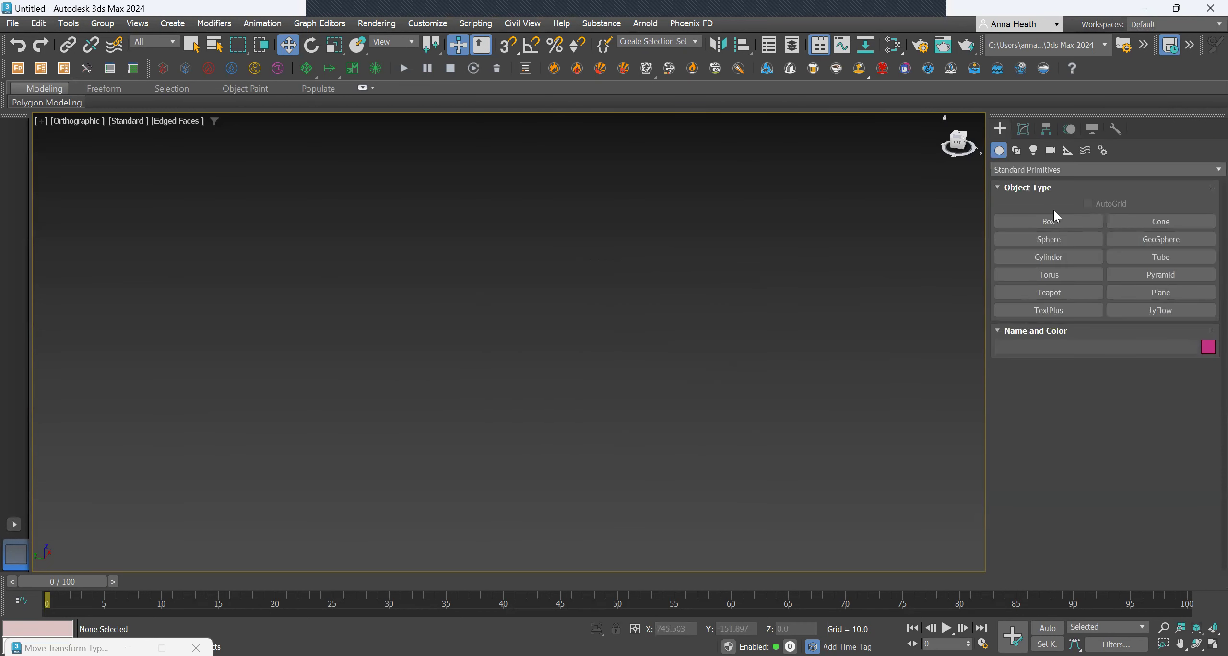
left_click(1064, 222)
left_click_drag(559, 368, 619, 419)
scroll(575, 471, "down", 3)
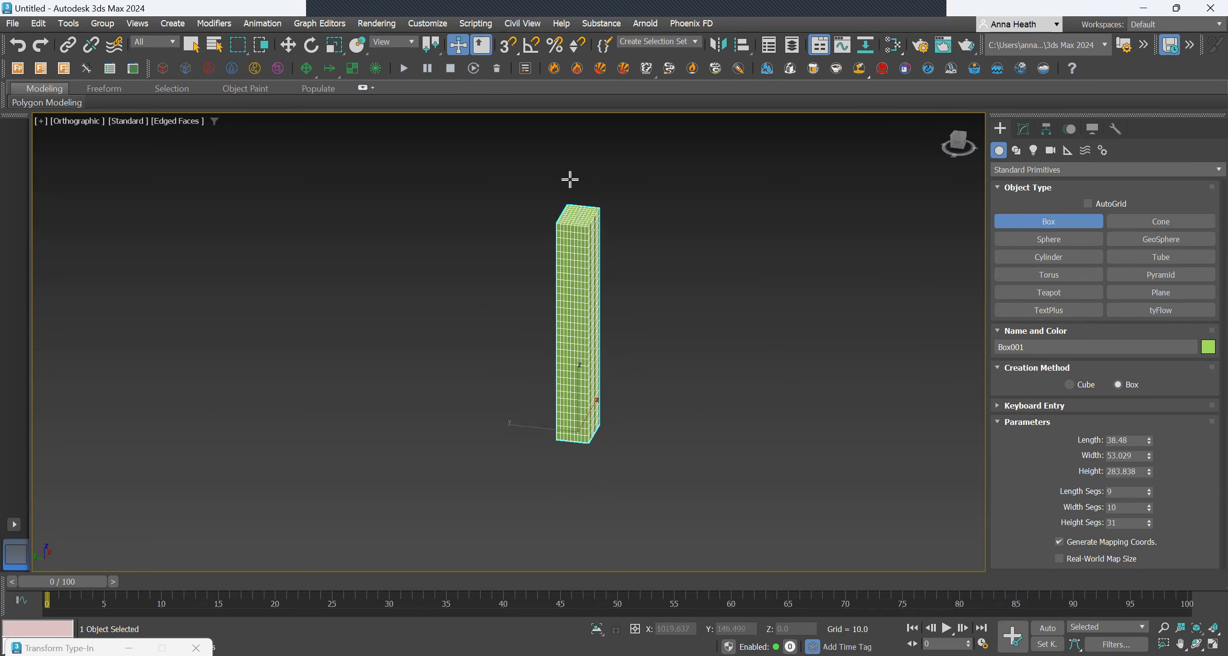
Check the viewport shading options for the edged faces display and view the box's segments
left_click(179, 121)
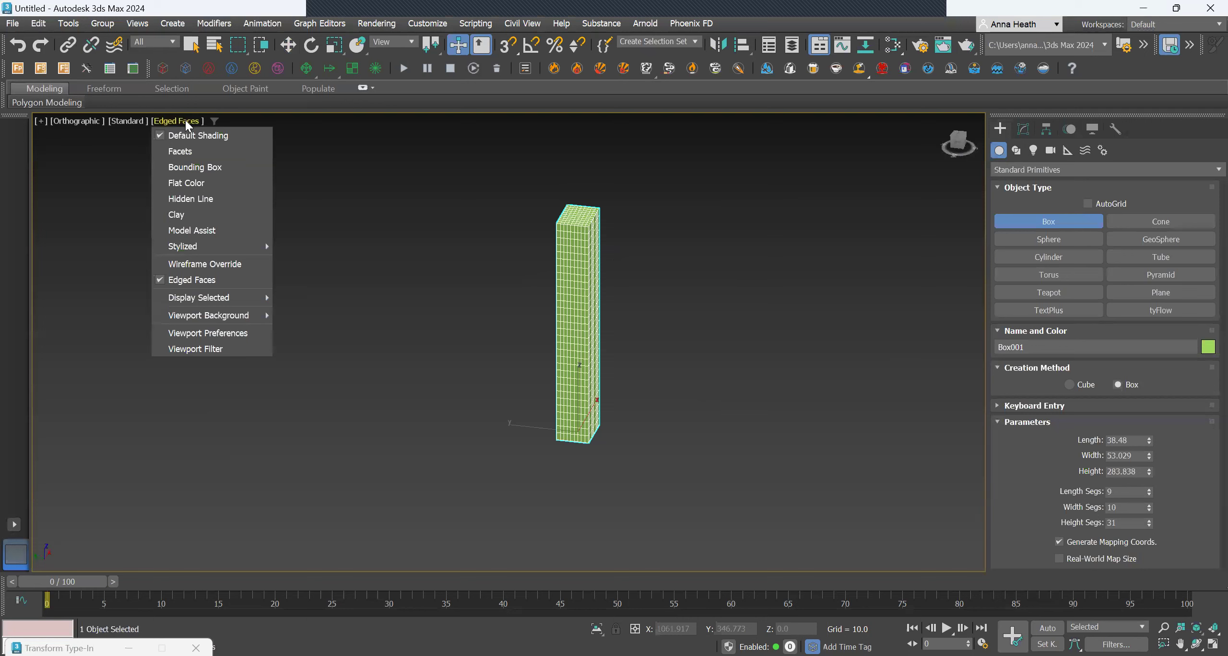
left_click(598, 390)
scroll(596, 392, "up", 2)
scroll(539, 458, "down", 2)
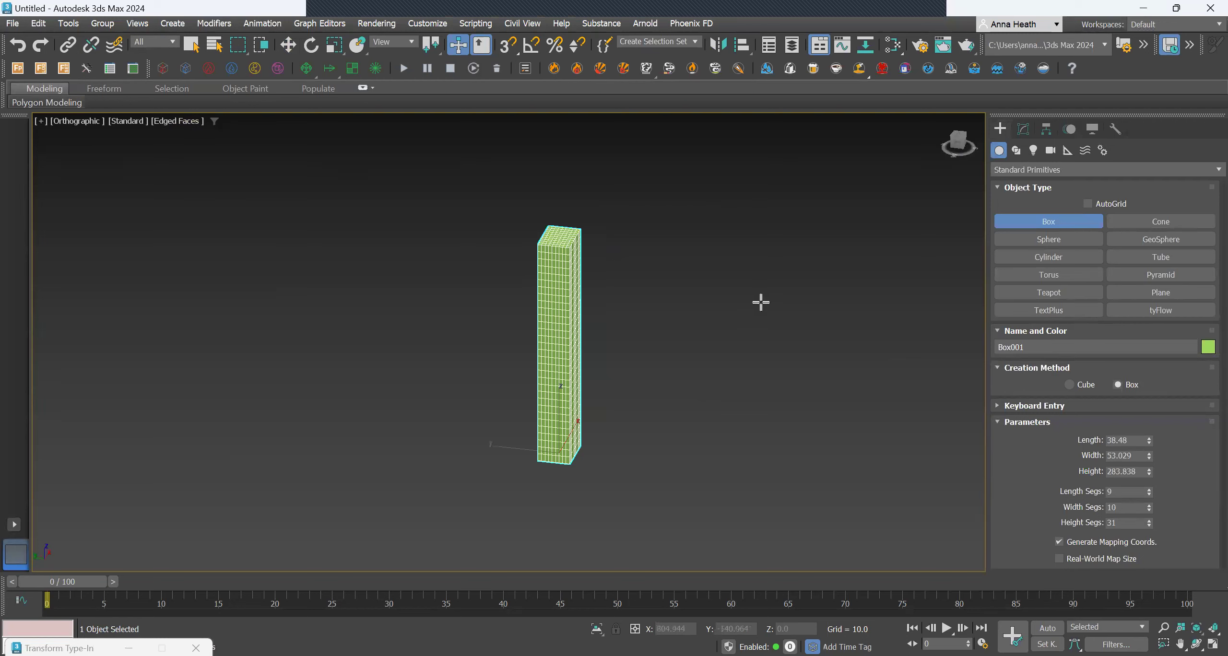
Set the box's length segments to 10
middle_click_drag(744, 297, 721, 308, "alt")
scroll(579, 263, "up", 3)
scroll(567, 261, "down", 1)
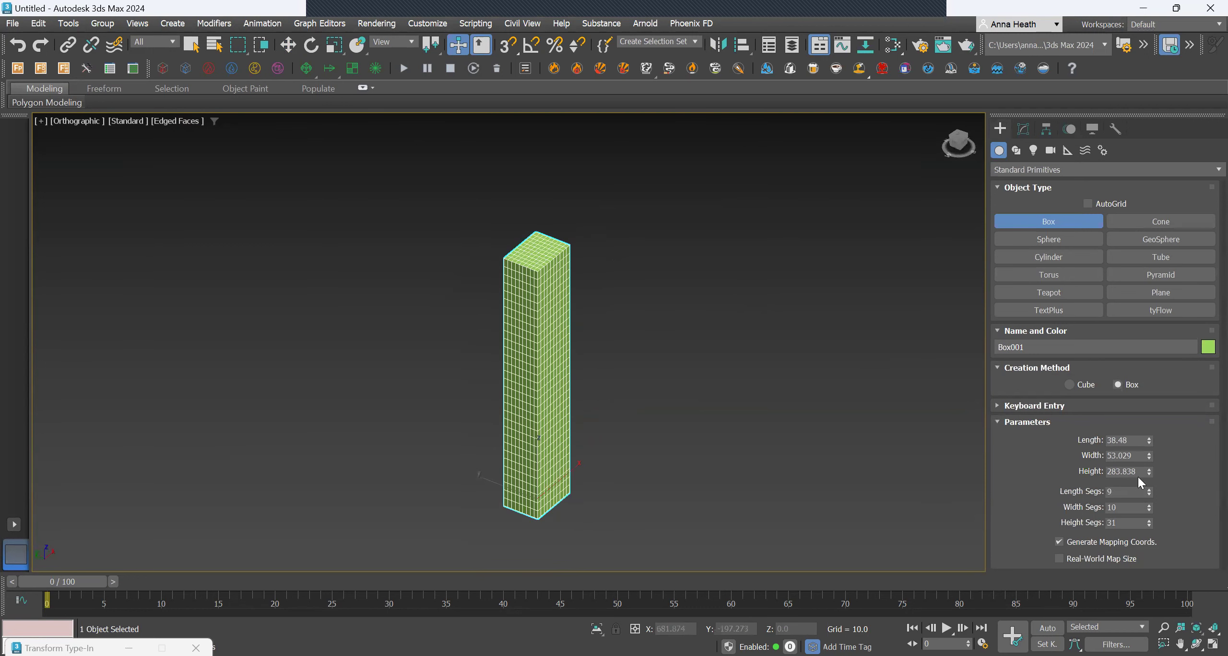
left_click_drag(1058, 489, 1054, 487)
type("10")
key("Return")
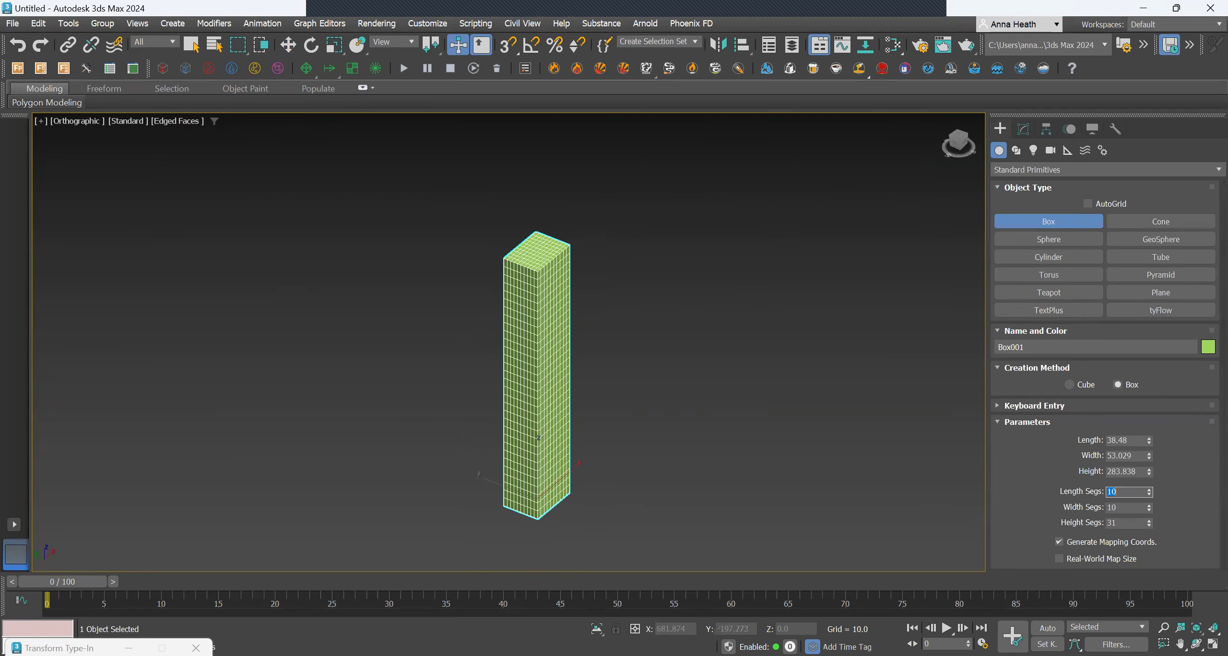
left_click(1192, 473)
left_click(767, 411)
Add an Edit Poly modifier to the box
mouse_move(622, 280)
middle_mouse_down("alt")
mouse_move(619, 264)
mouse_move(620, 289)
middle_mouse_up("alt")
scroll(529, 226, "up", 2)
scroll(541, 232, "down", 2)
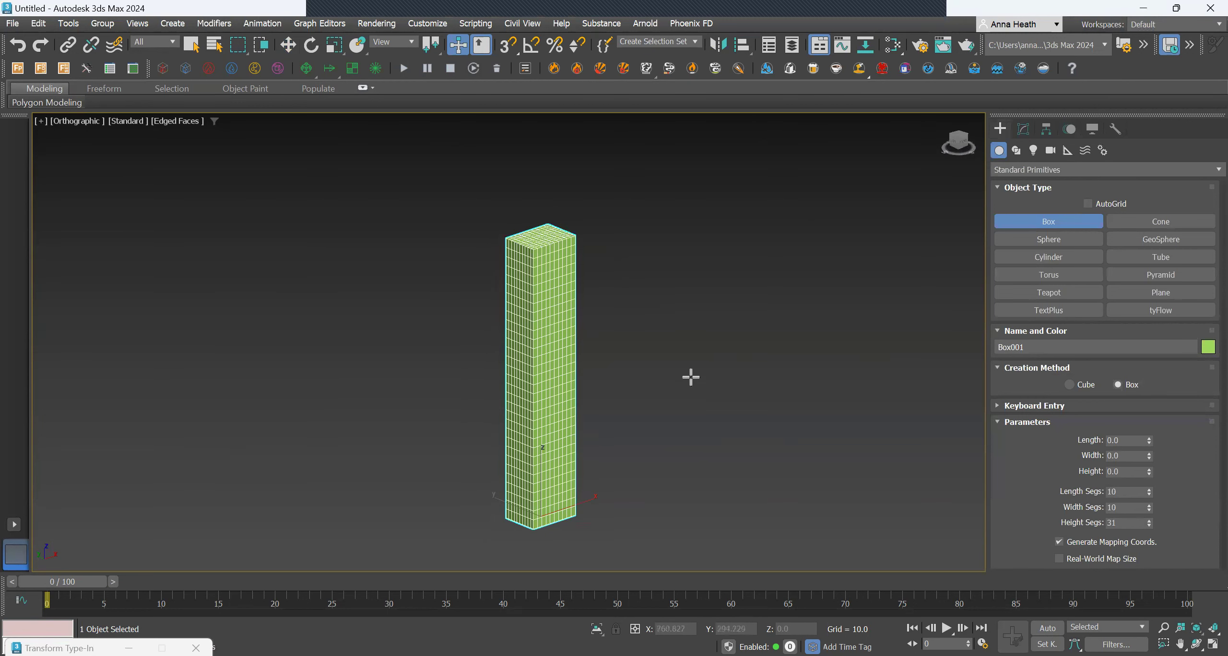
left_click(1023, 129)
left_click(1030, 168)
type("edit")
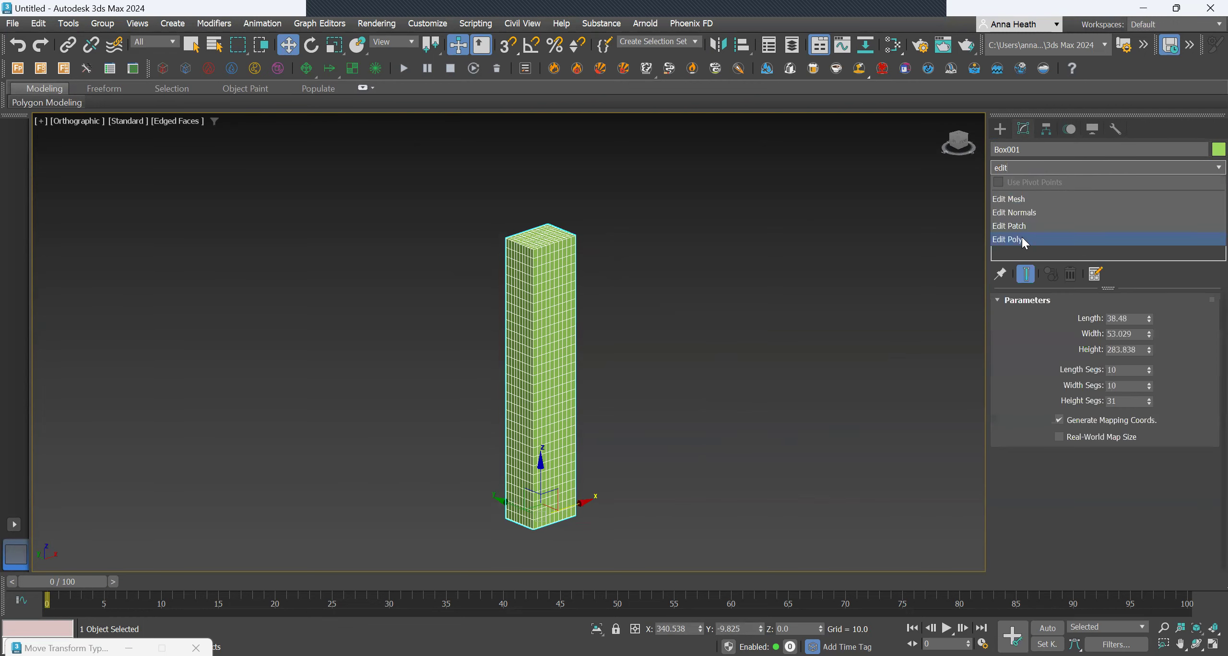
left_click(1023, 239)
Select all the polygons that cap the box's upper end at polygon level and delete them
left_click(1011, 185)
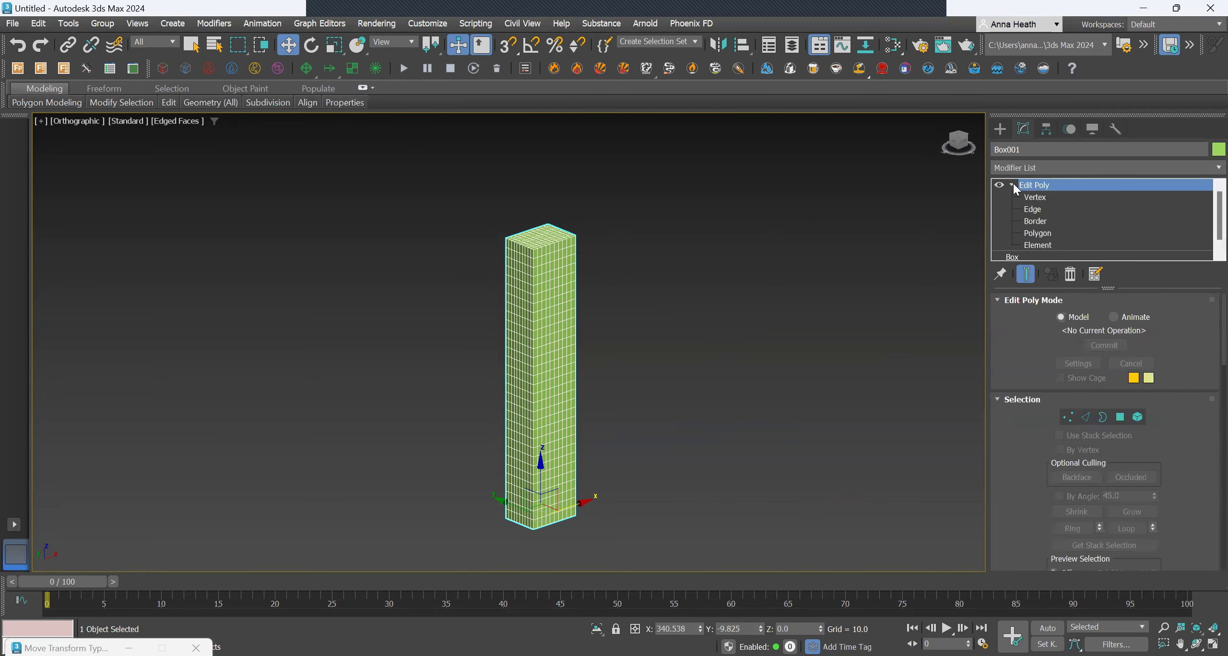
left_click(1038, 234)
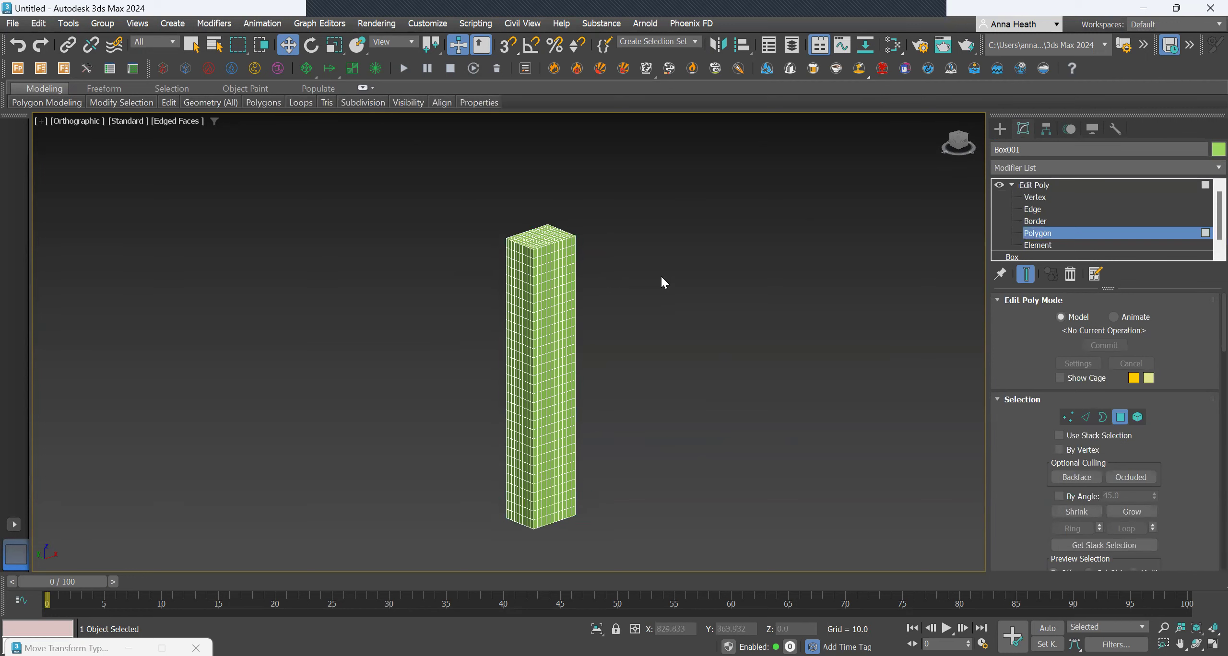
middle_click_drag(663, 271, 622, 239, "alt")
scroll(603, 212, "up", 3)
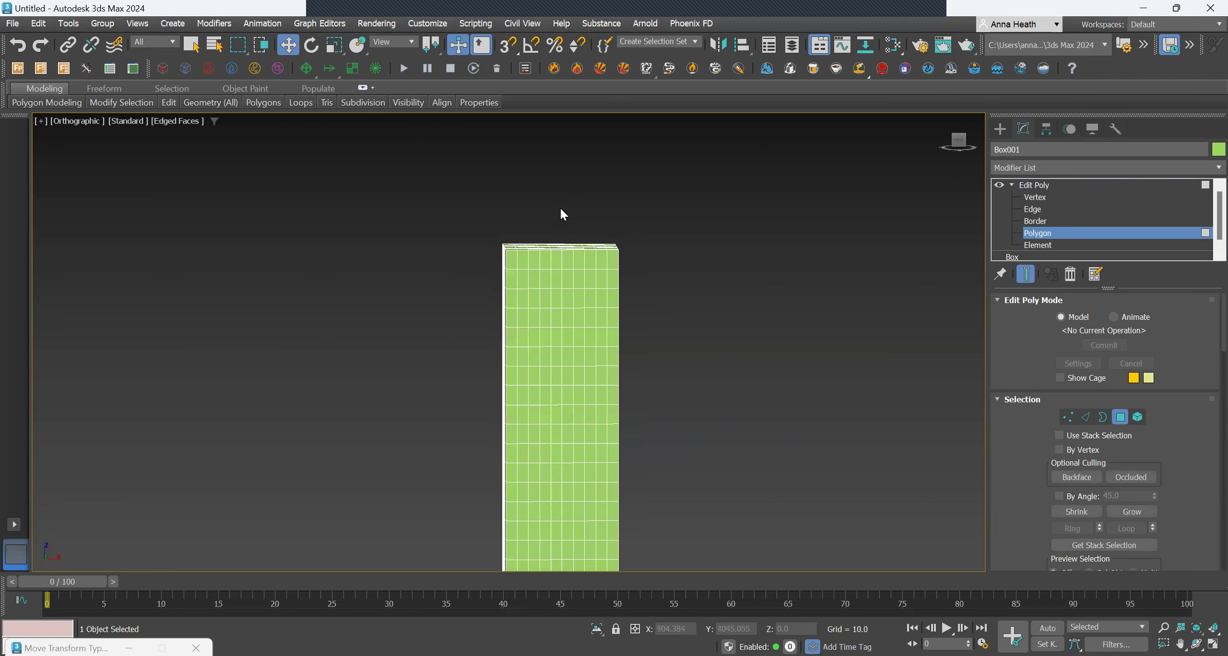
middle_click_drag(689, 303, 689, 289, "alt")
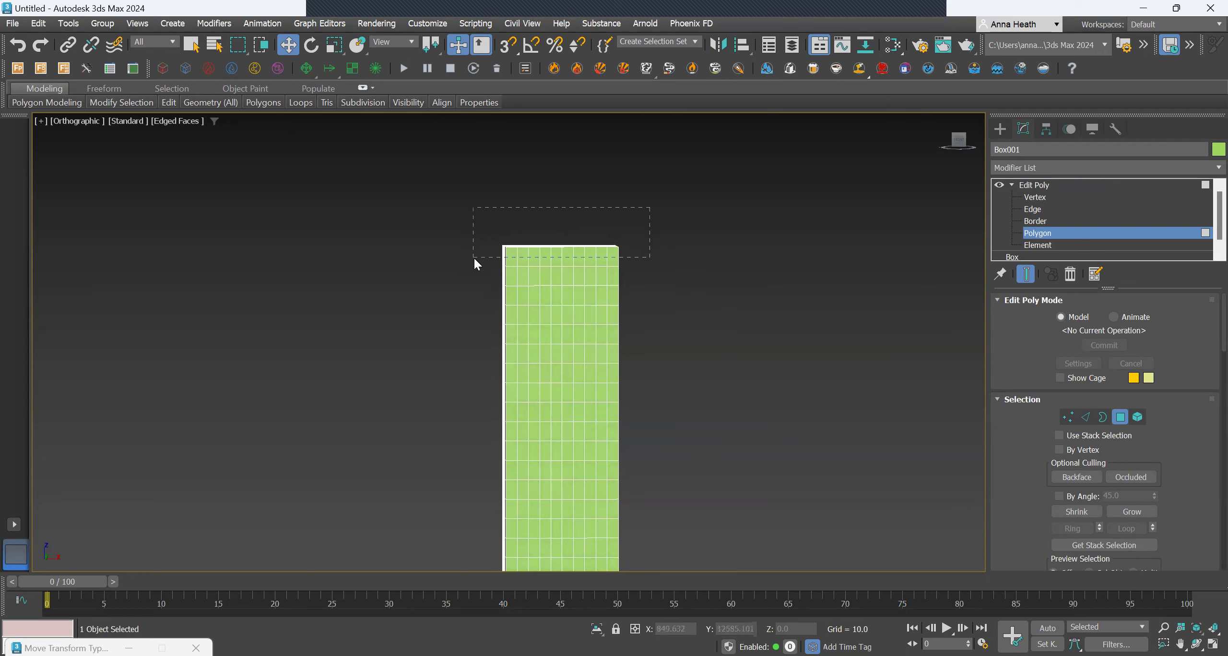
left_click_drag(474, 258, 475, 259)
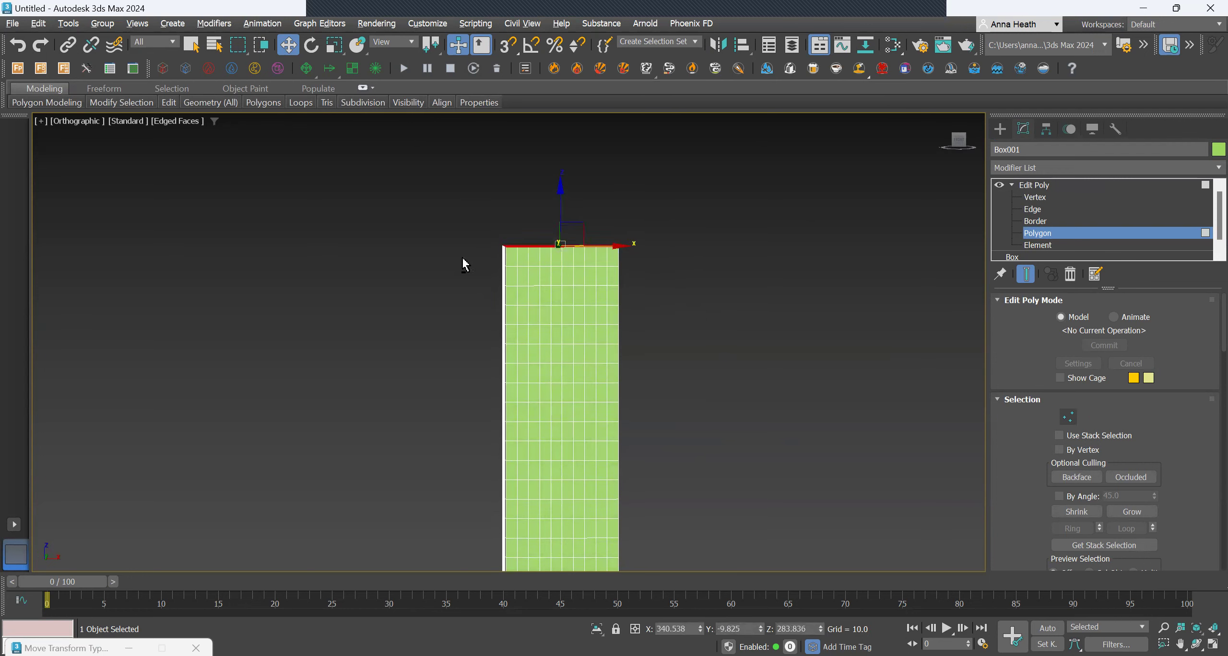
left_click(646, 257)
Select only the polygons that cap the box's lower end and delete them
scroll(523, 312, "down", 6)
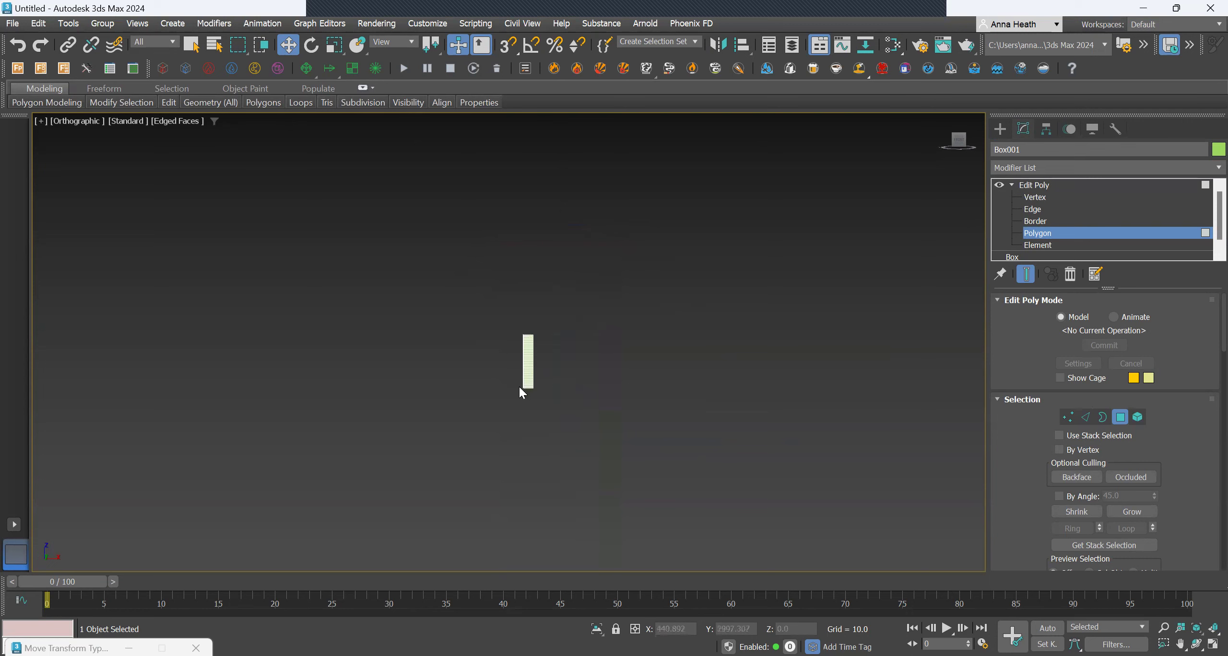
scroll(519, 387, "up", 8)
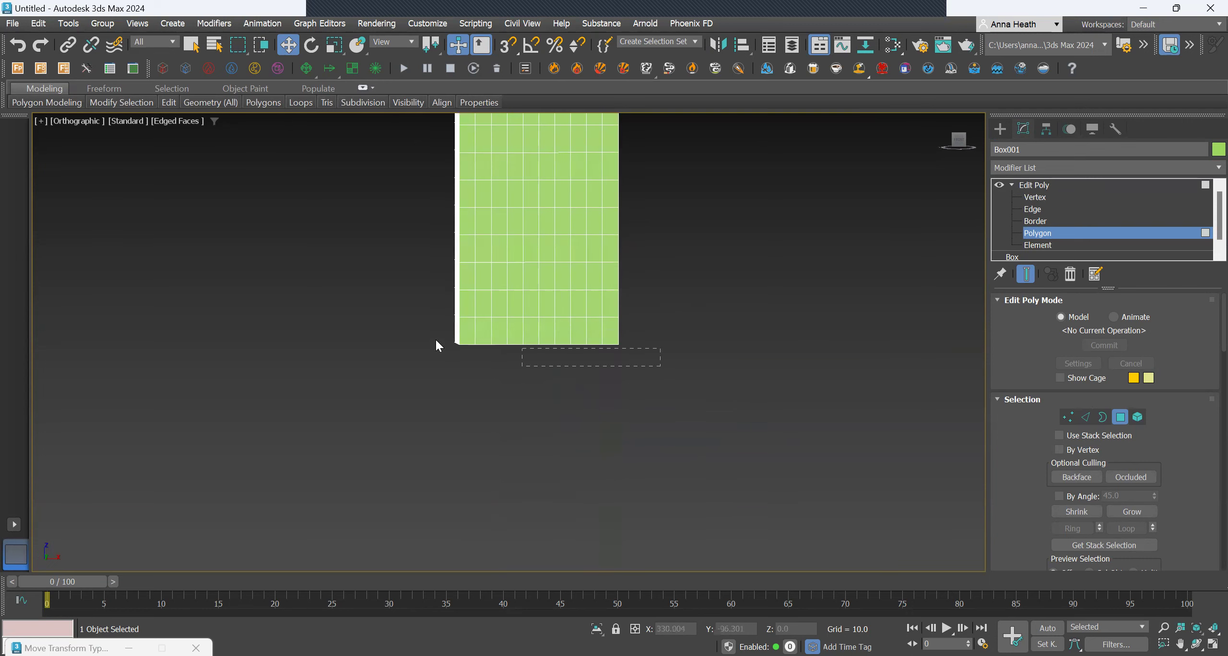
left_click_drag(416, 337, 440, 336)
left_click_drag(641, 287, 437, 327, "alt")
middle_click_drag(628, 366, 636, 336)
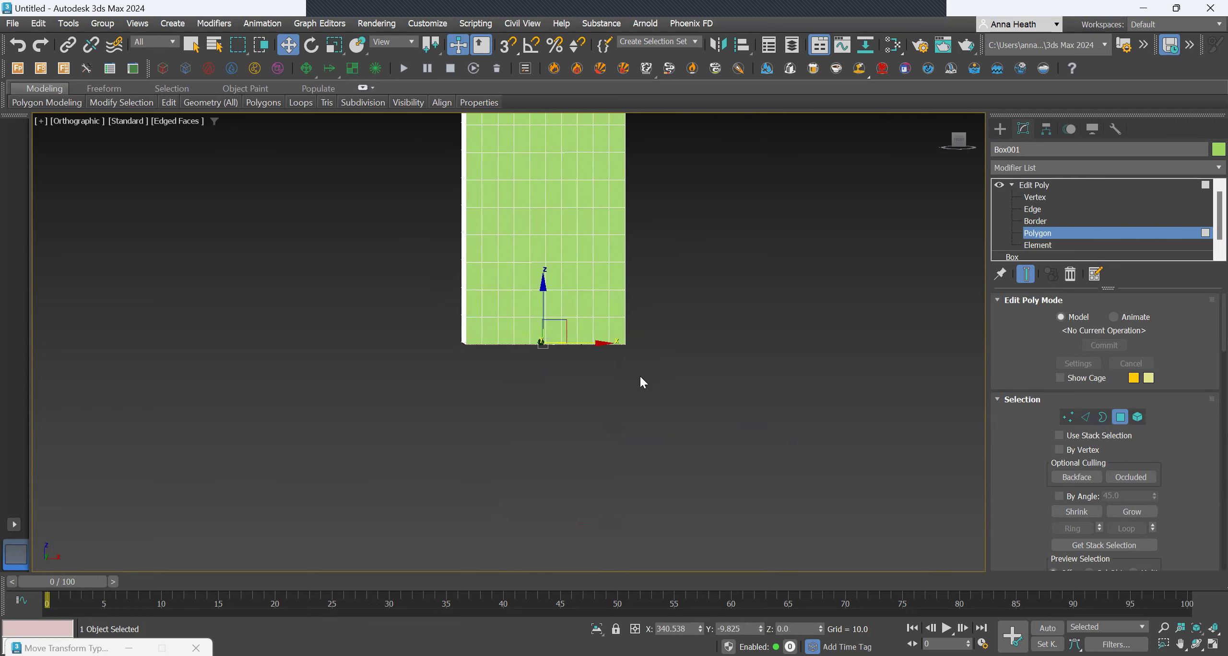
middle_click_drag(639, 379, 638, 357, "alt")
key("Delete")
Add a Twist modifier to the open box and set its angle to 180
scroll(548, 418, "down", 6)
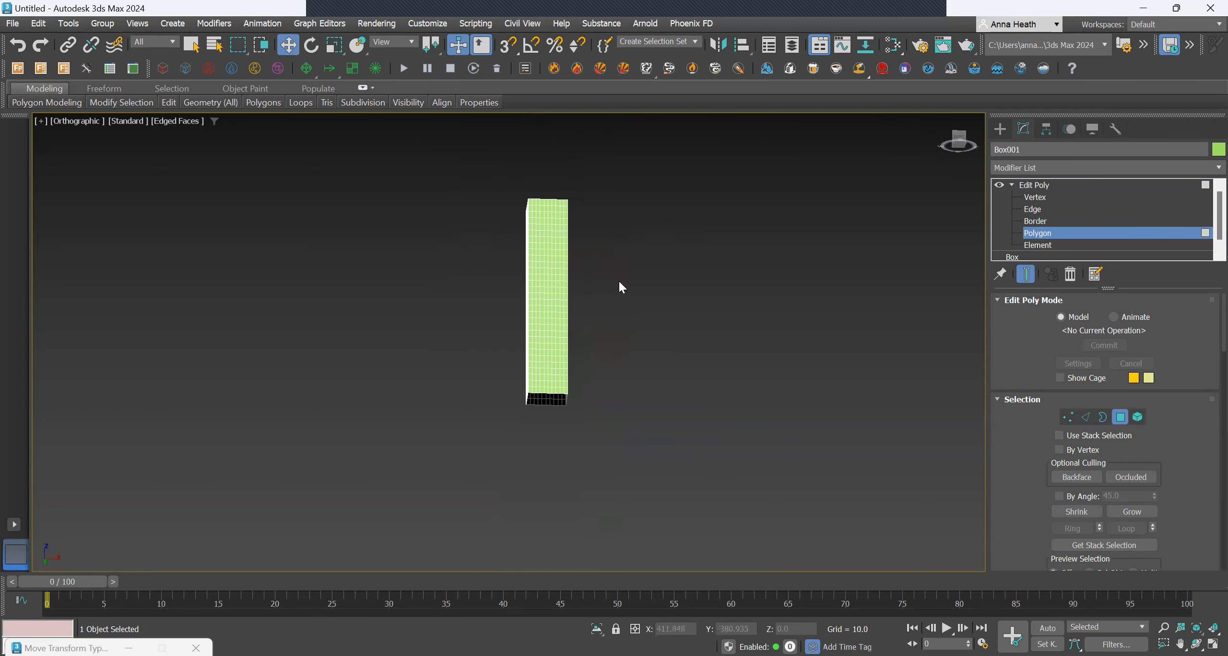
middle_click_drag(625, 275, 669, 326, "alt")
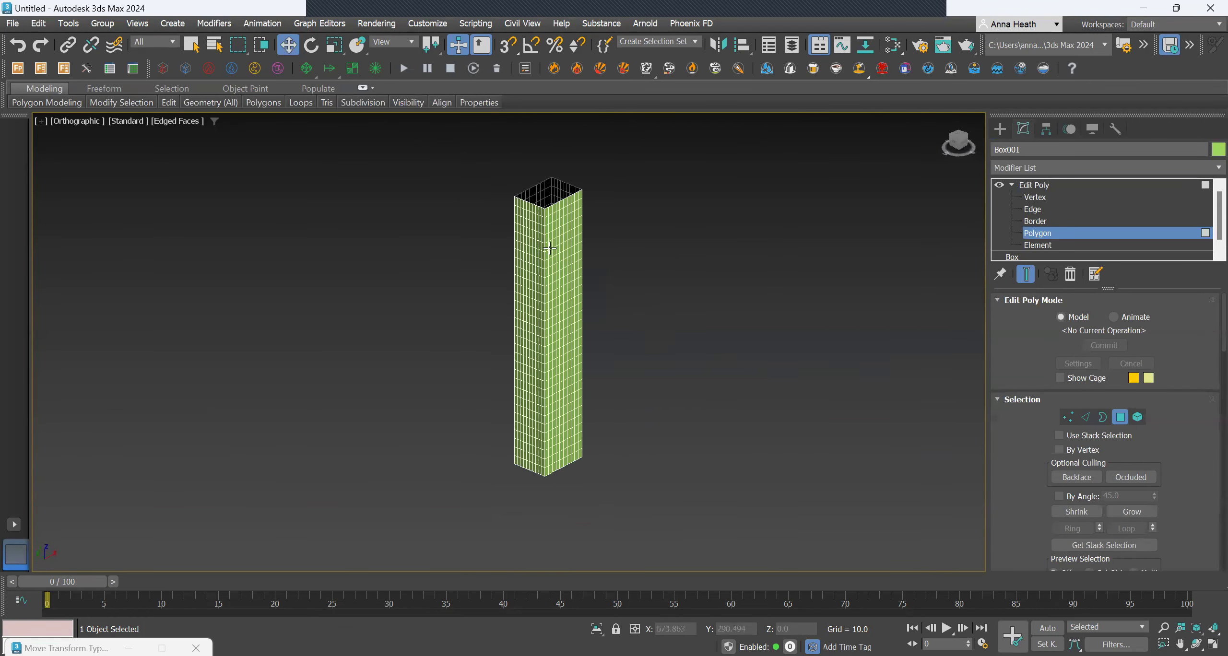
left_click(1028, 169)
type("twi")
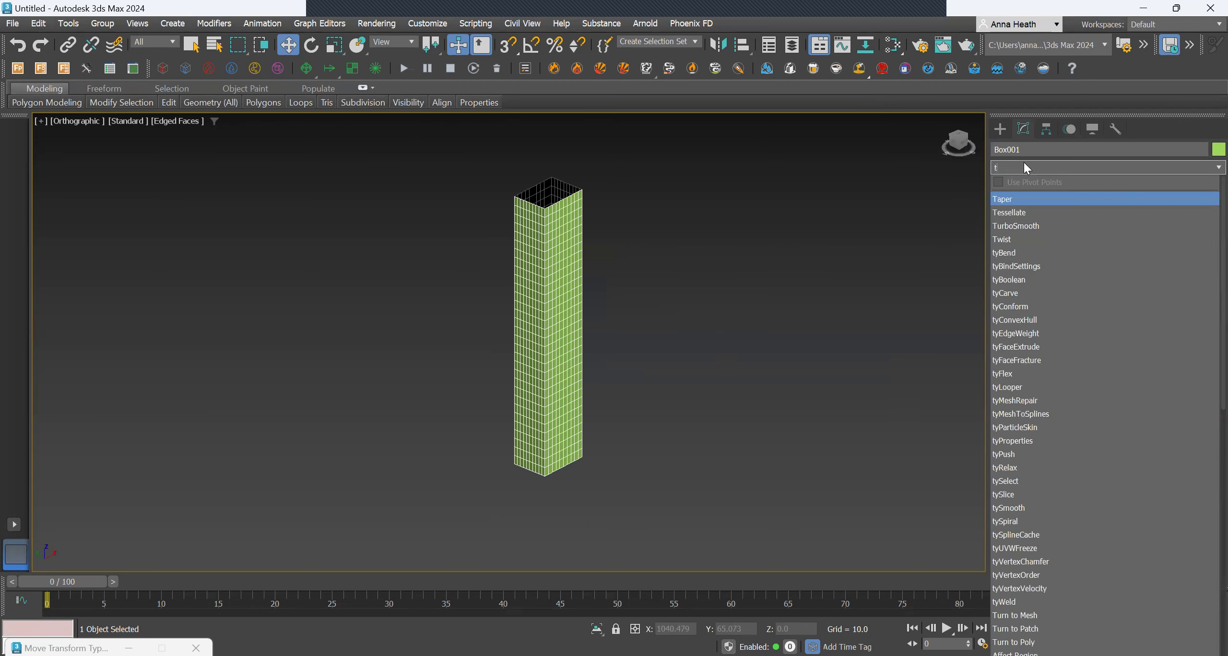
left_click(1001, 199)
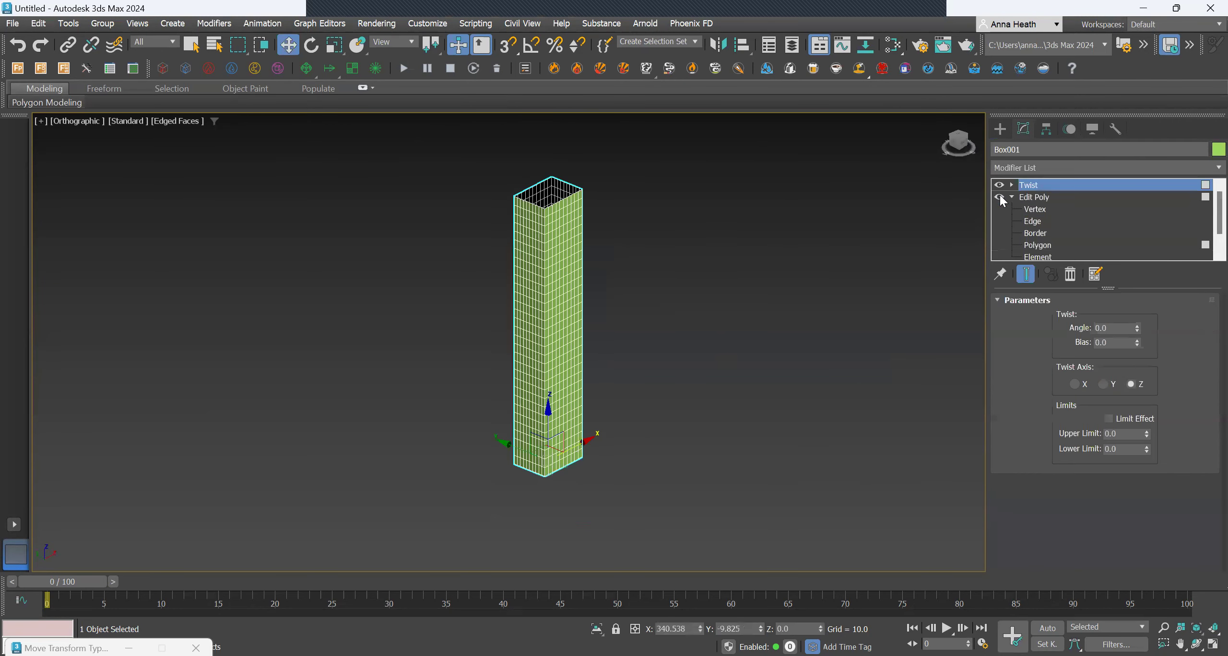
double_click(1127, 329)
type("18")
left_click(723, 341)
left_click(540, 258)
Add another Edit Poly modifier above the Twist
left_click(1027, 168)
type("e")
left_click(1016, 240)
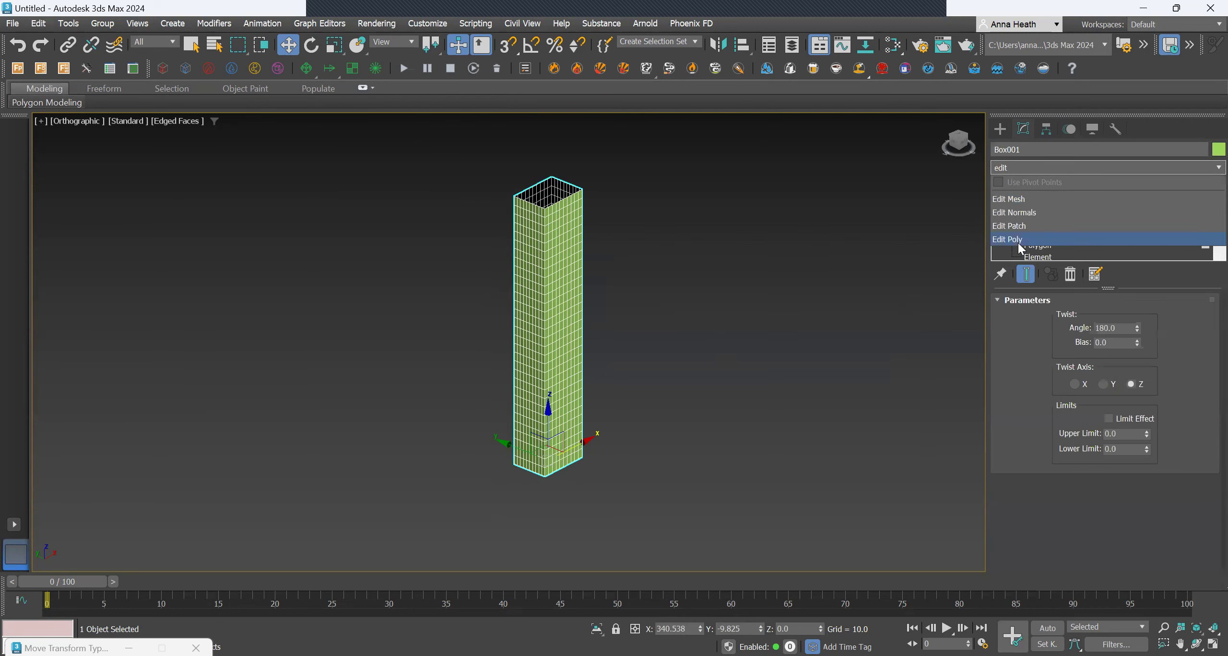
Add a second Twist modifier above the new Edit Poly with an angle of 180
left_click(1023, 166)
type("twsi")
key("Return")
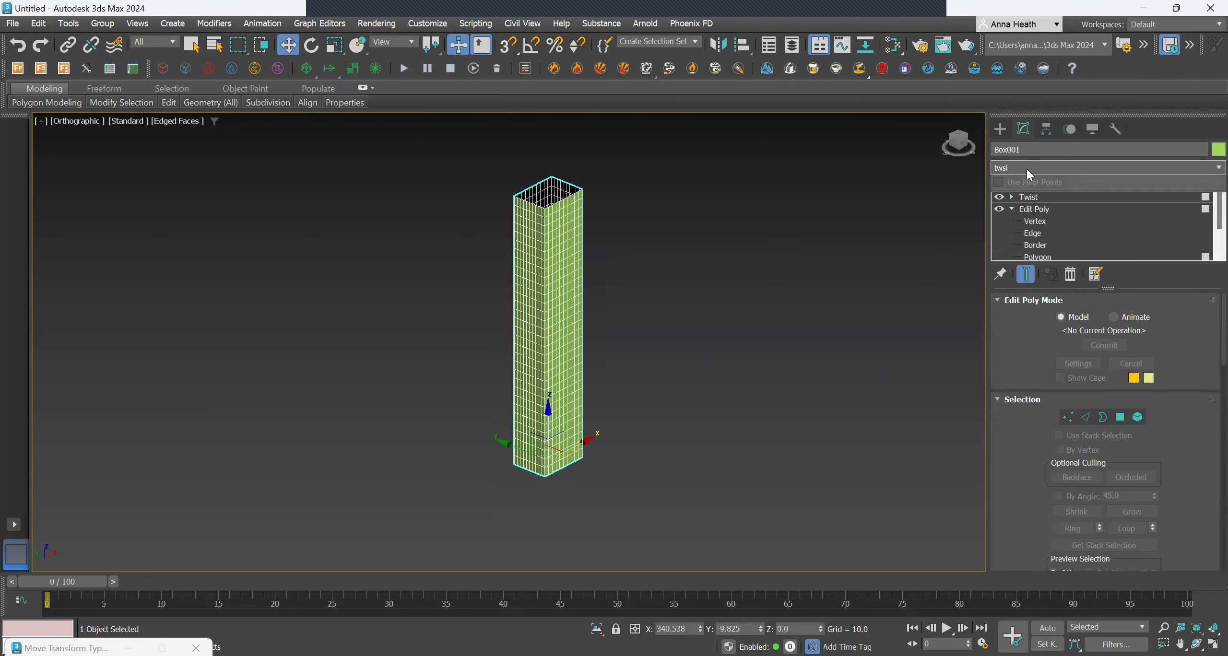
key("BackSpace")
key("BackSpace")
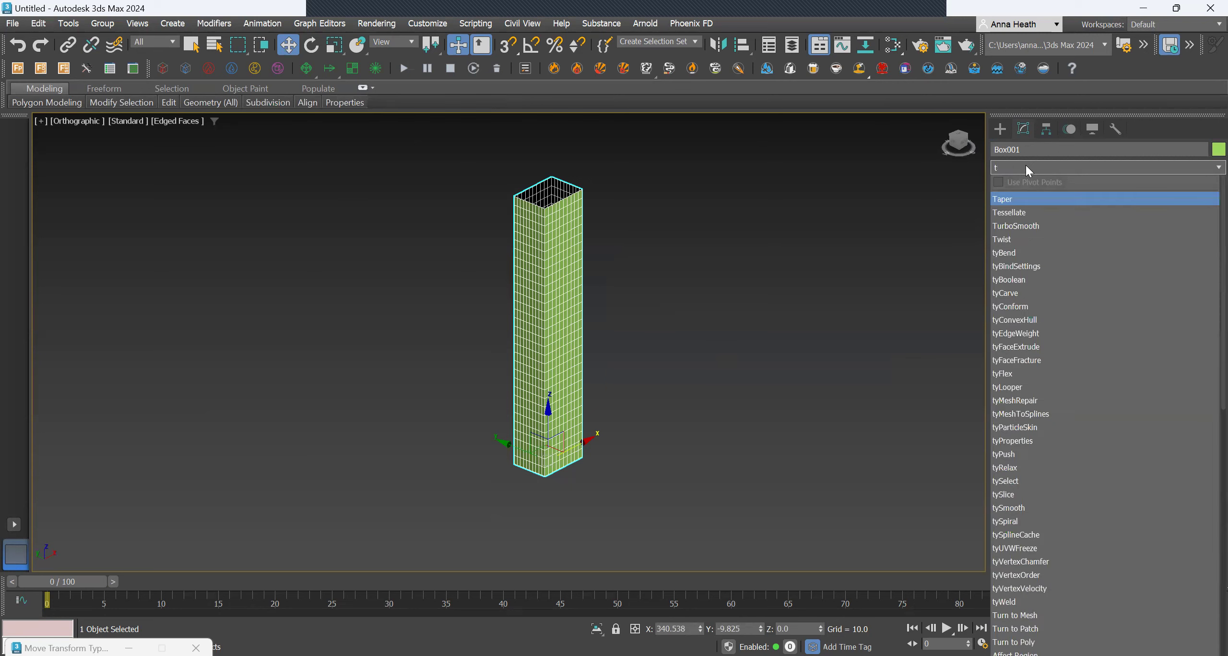
type("wist")
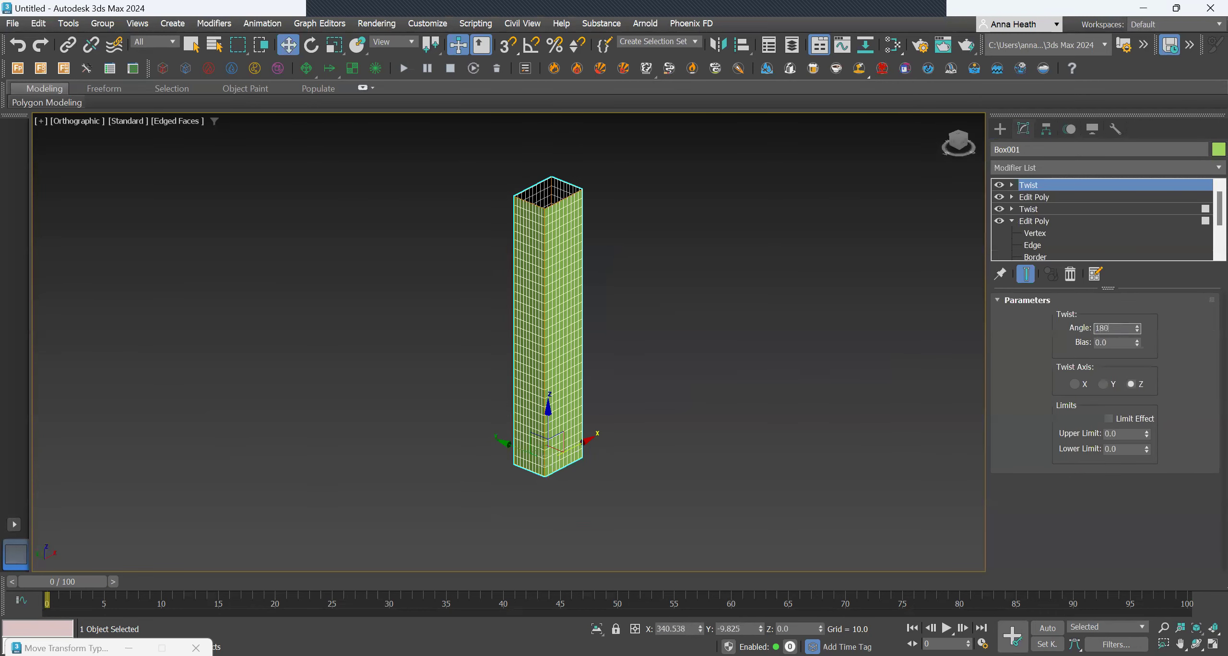
key("Return")
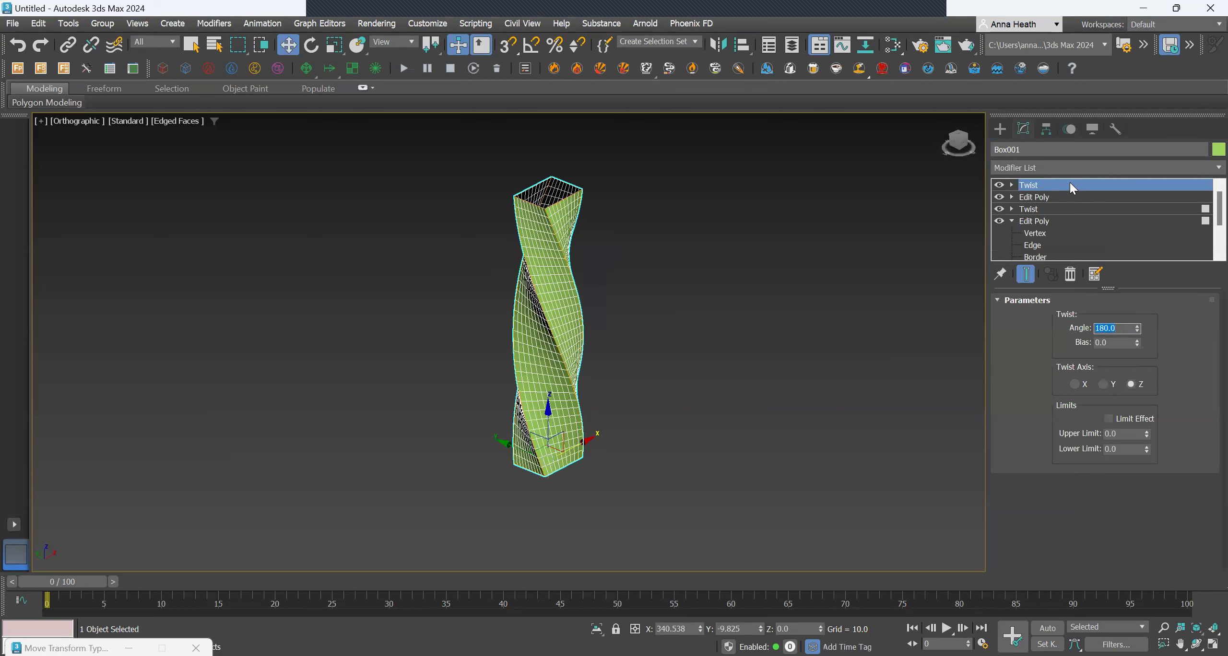
Add a Bend modifier to the twisted box and set its bend angle to 360
left_click(1046, 165)
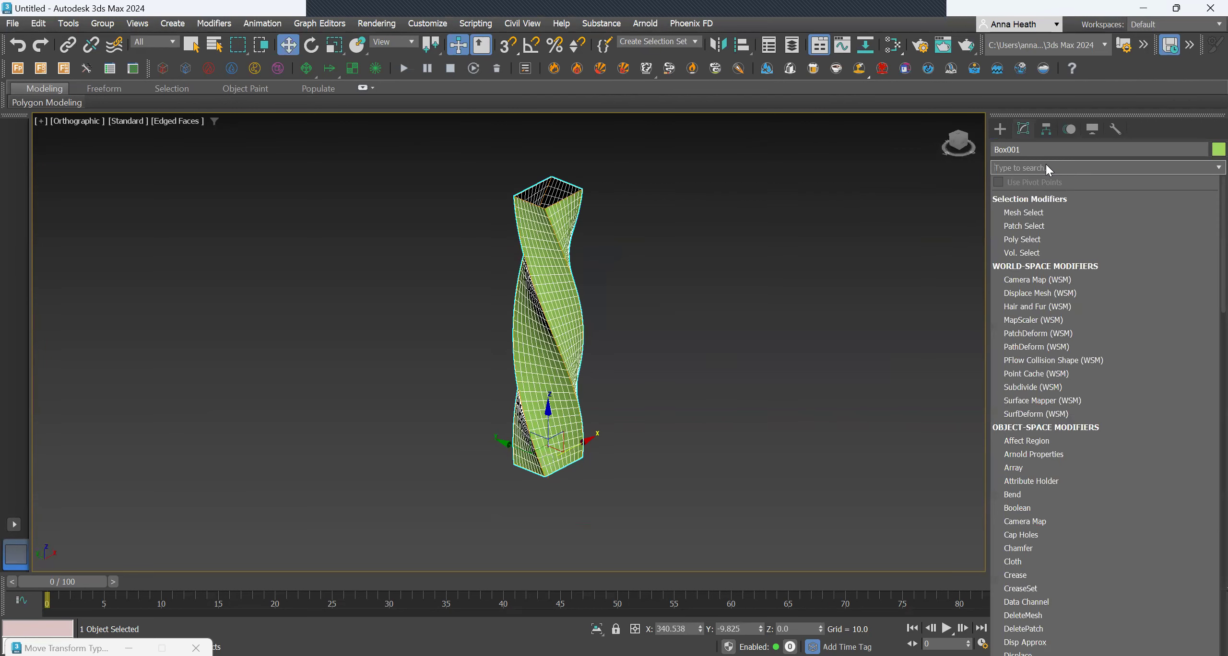
type("ben")
left_click(1032, 199)
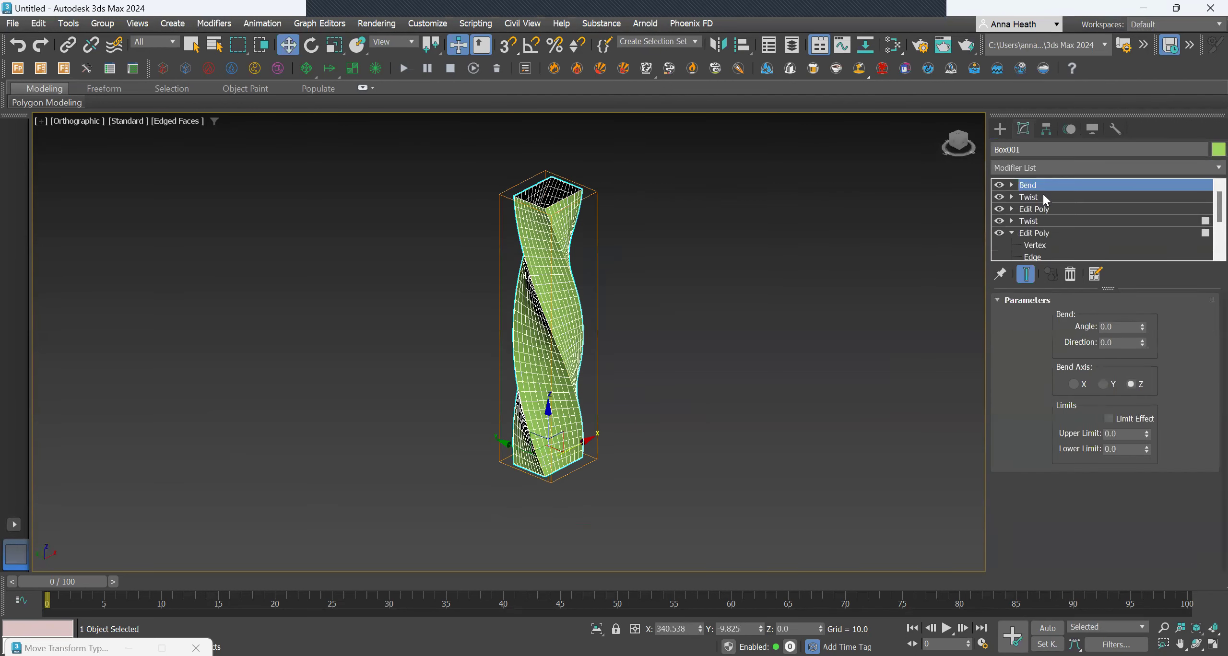
left_click_drag(1134, 330, 1076, 326)
type("360")
key("Return")
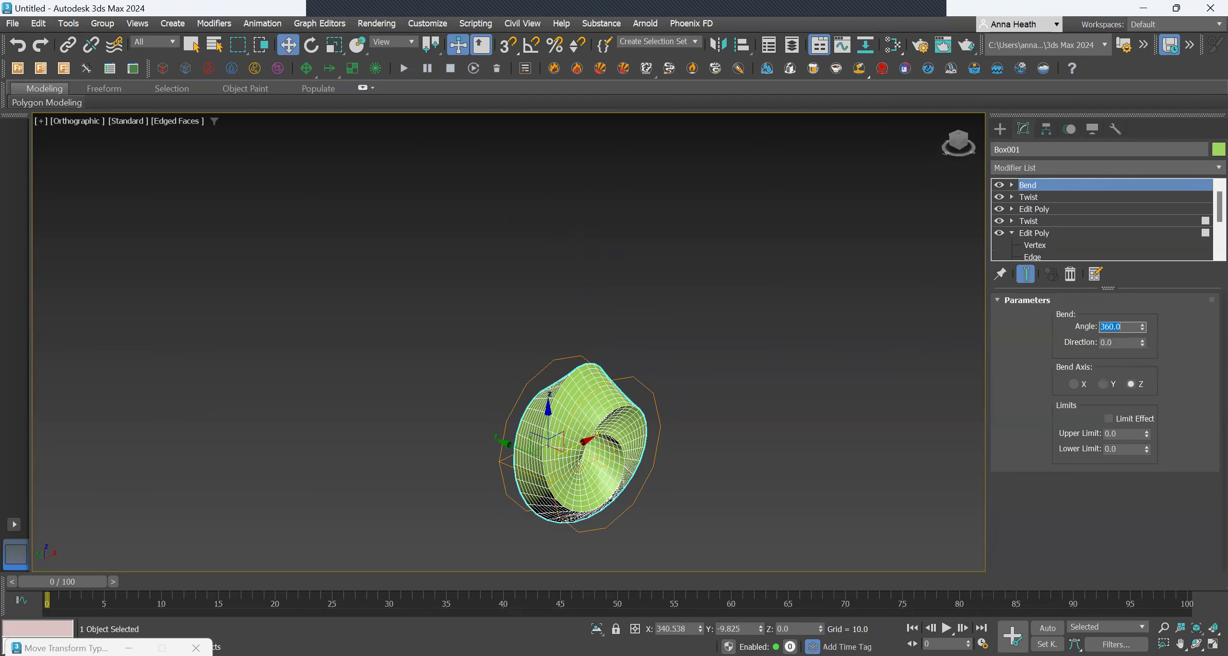
Rotate the bent ring by about -90 degrees around the X axis so it lies flat
middle_click_drag(684, 443, 482, 266, "alt")
left_click(312, 51)
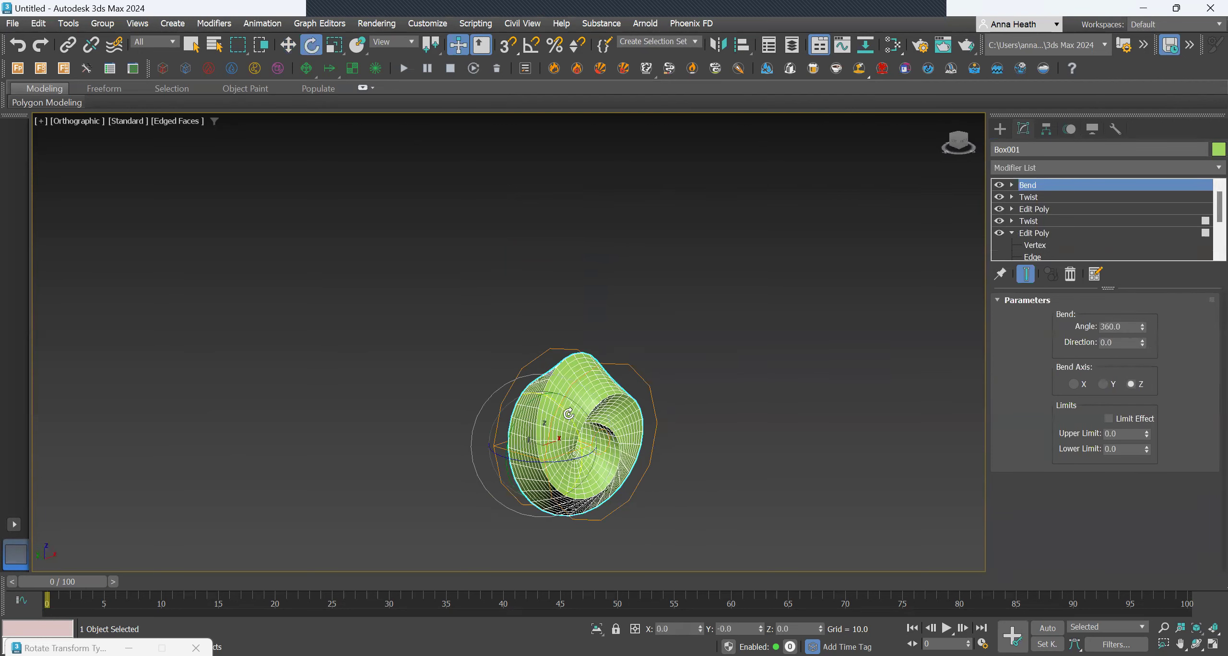
left_click_drag(569, 411, 506, 349)
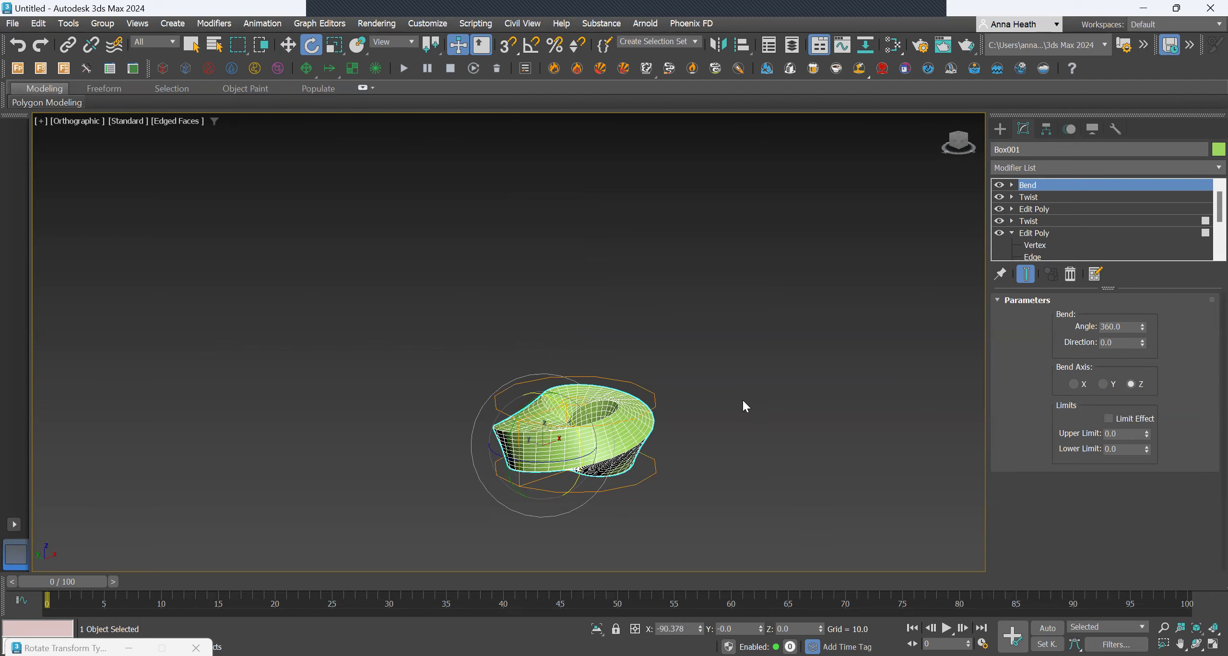
middle_click_drag(742, 400, 700, 489, "alt")
scroll(701, 489, "up", 3)
left_click(725, 447)
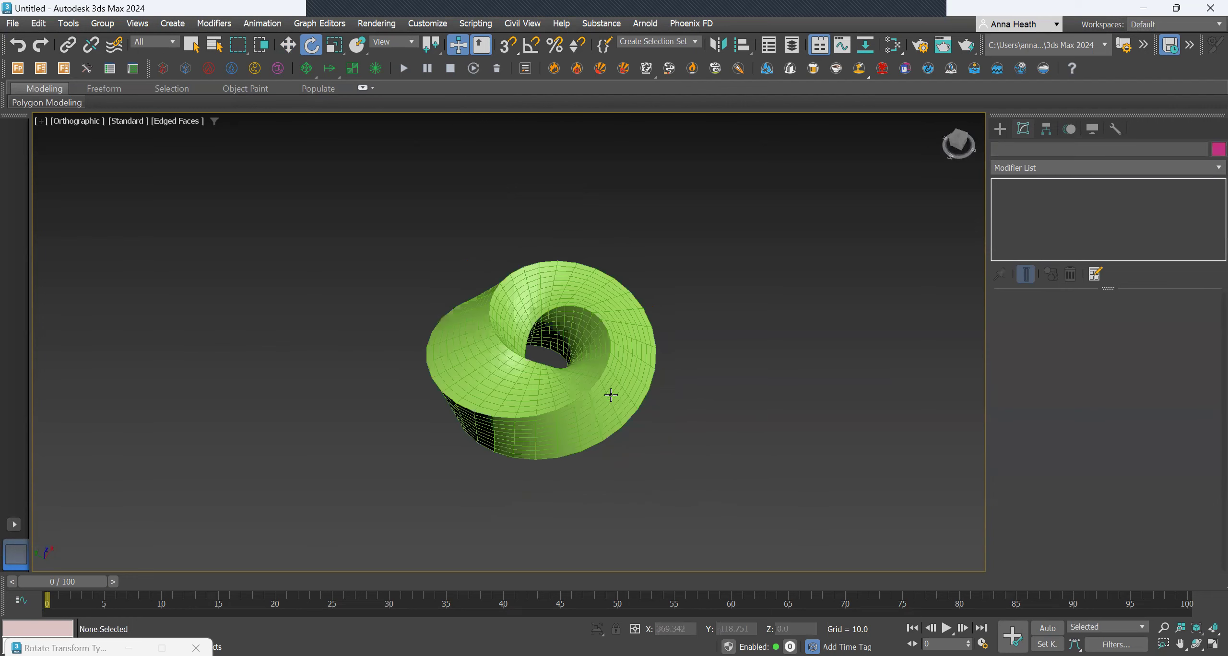
Increase the height of the base Box to 567.675, accepting the topology dependency, to widen the ring's opening
left_click(611, 395)
scroll(1058, 237, "down", 3)
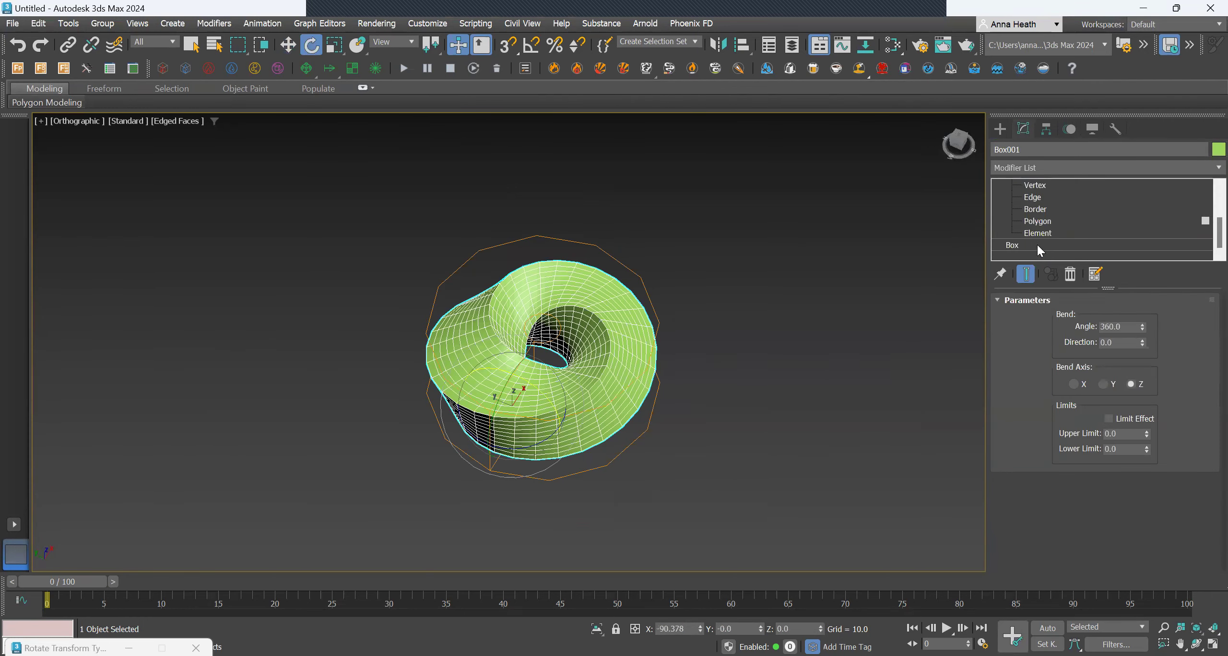
left_click(1032, 246)
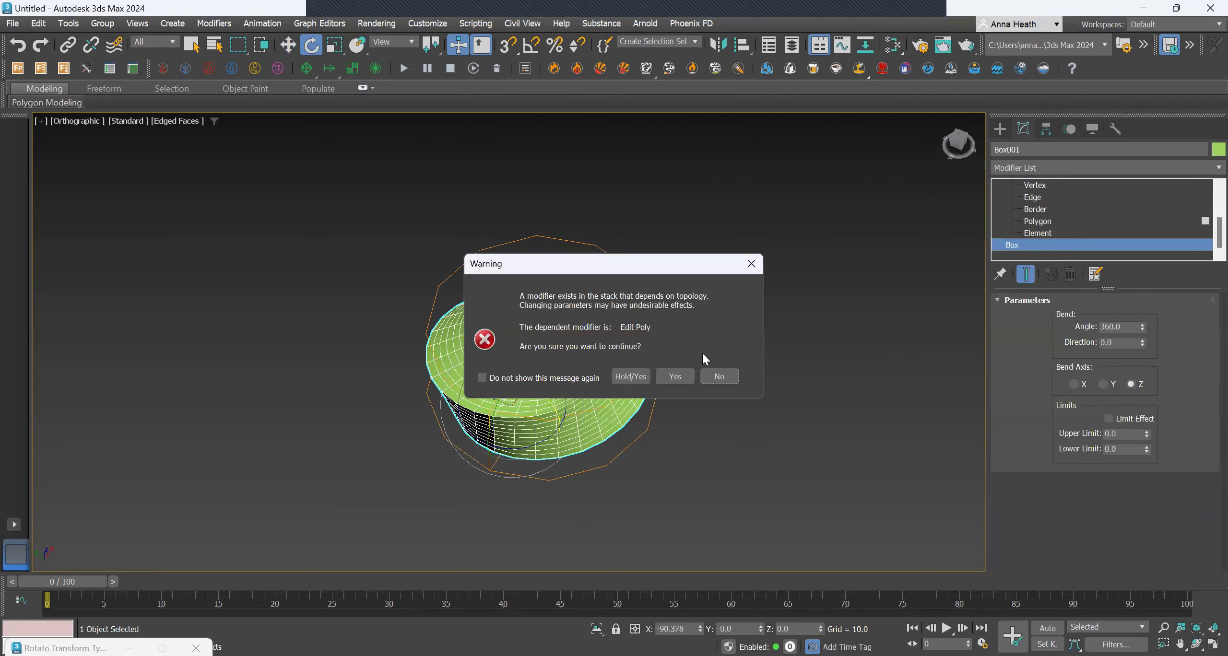
left_click(673, 376)
left_click_drag(1150, 349, 1159, 292)
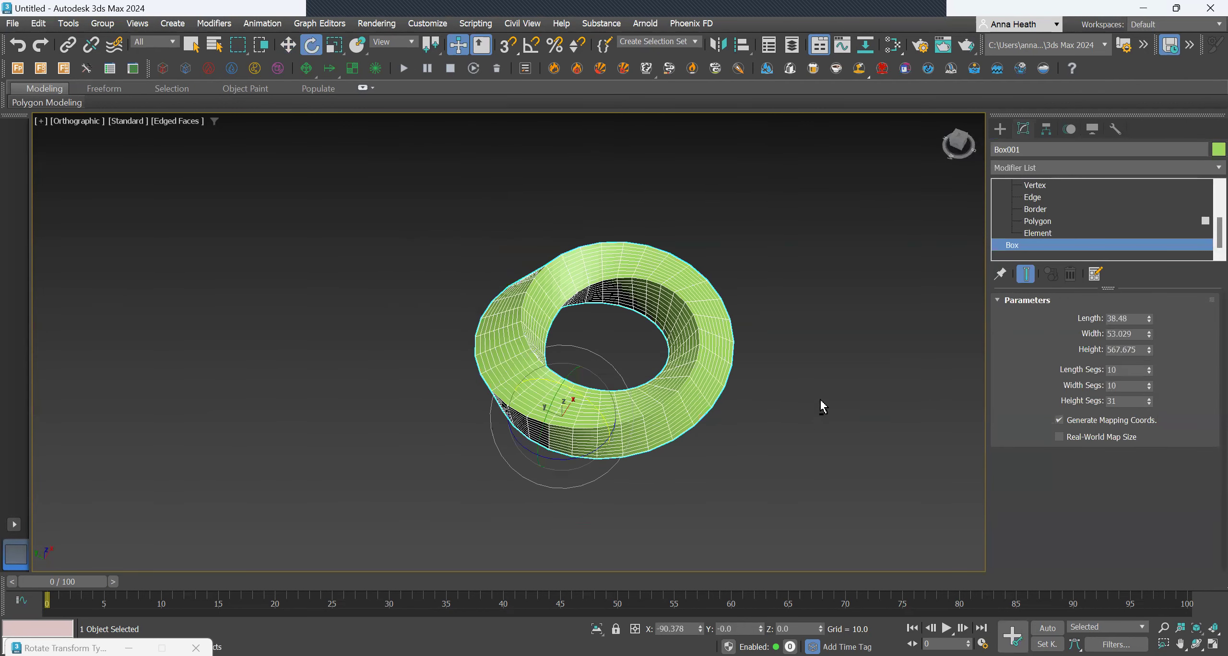
mouse_move(820, 400)
middle_mouse_down("alt")
mouse_move(854, 380)
mouse_move(822, 411)
middle_mouse_up("alt")
left_click(817, 428)
Add an Edit Poly modifier to the ring above the Bend
left_click(721, 362)
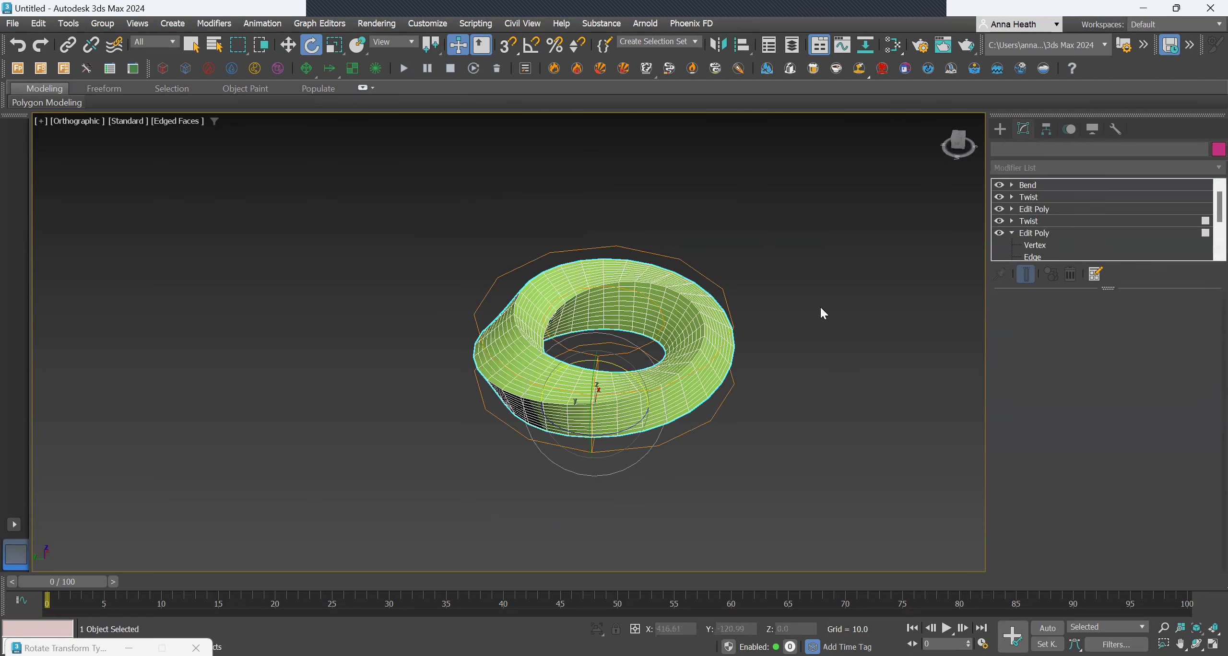
left_click(1042, 168)
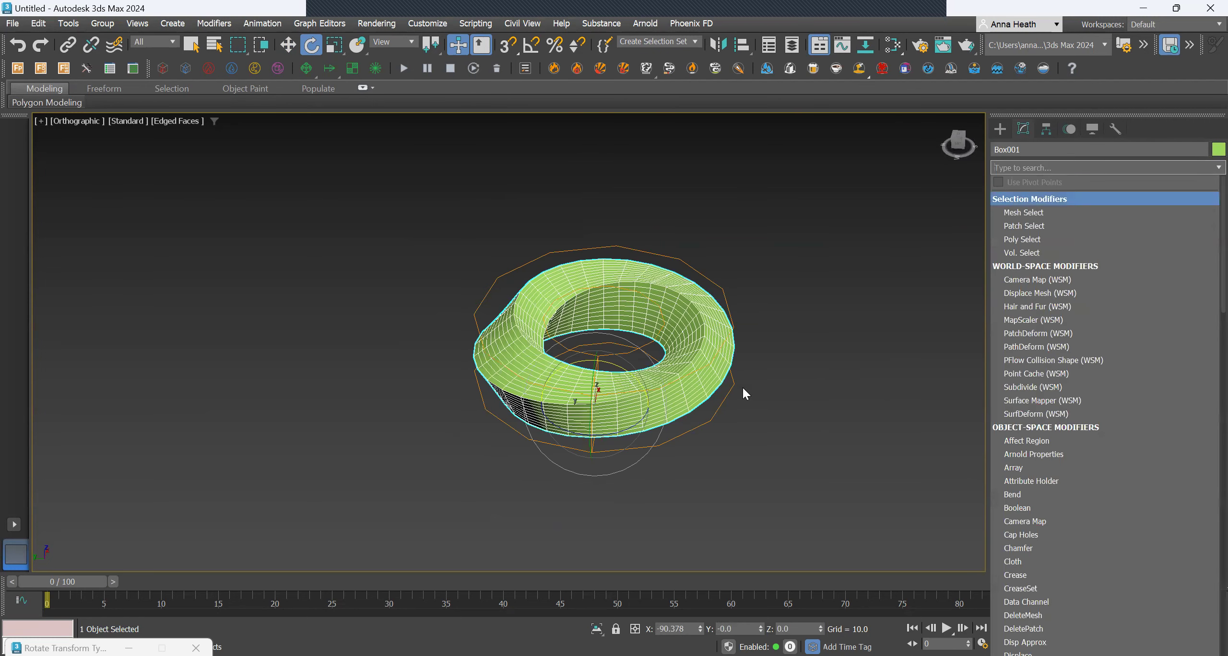
middle_click_drag(742, 387, 824, 389, "alt")
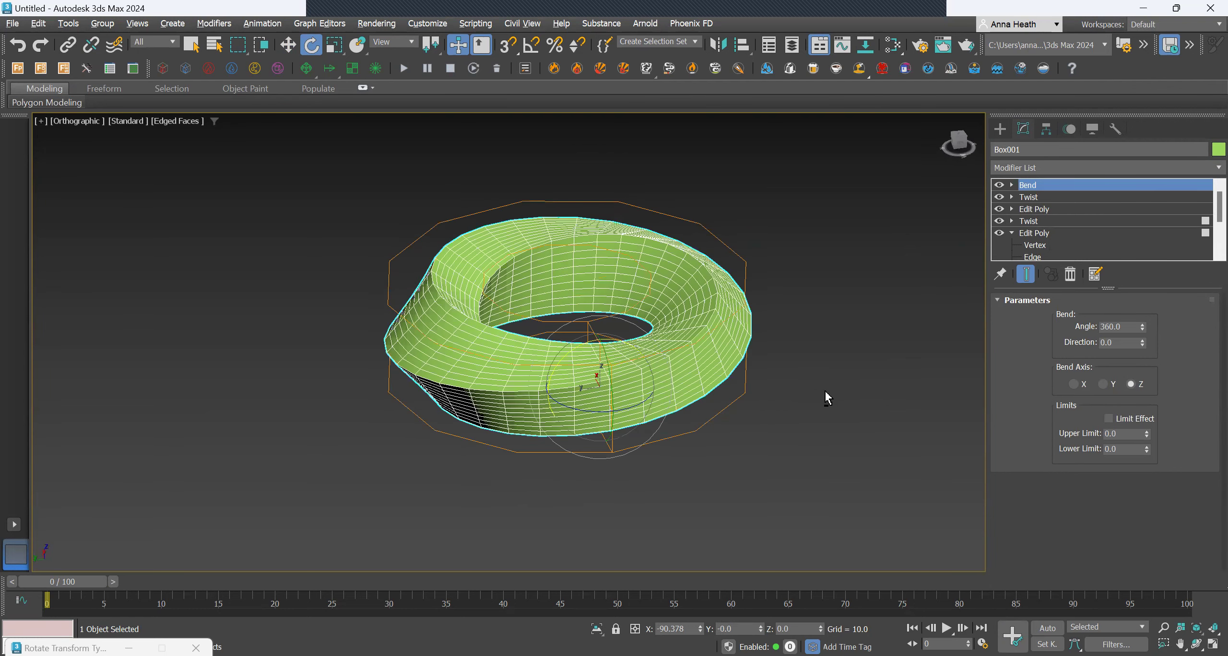
left_click(1068, 167)
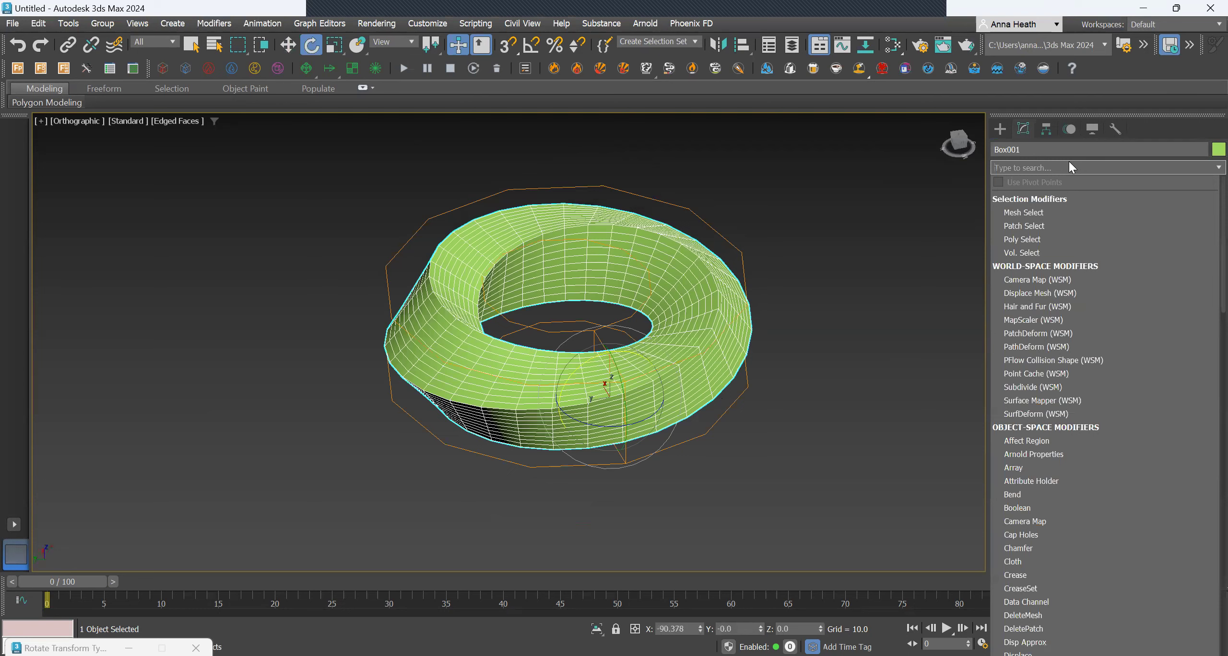
type("e")
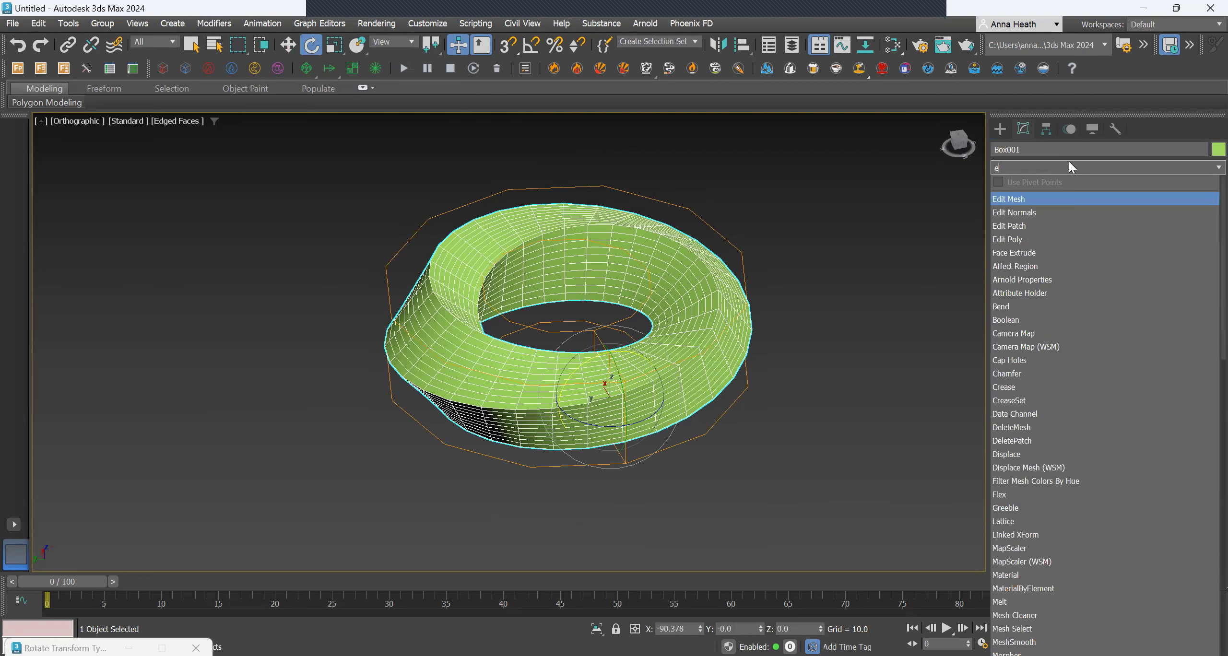
type("dit")
left_click(1029, 241)
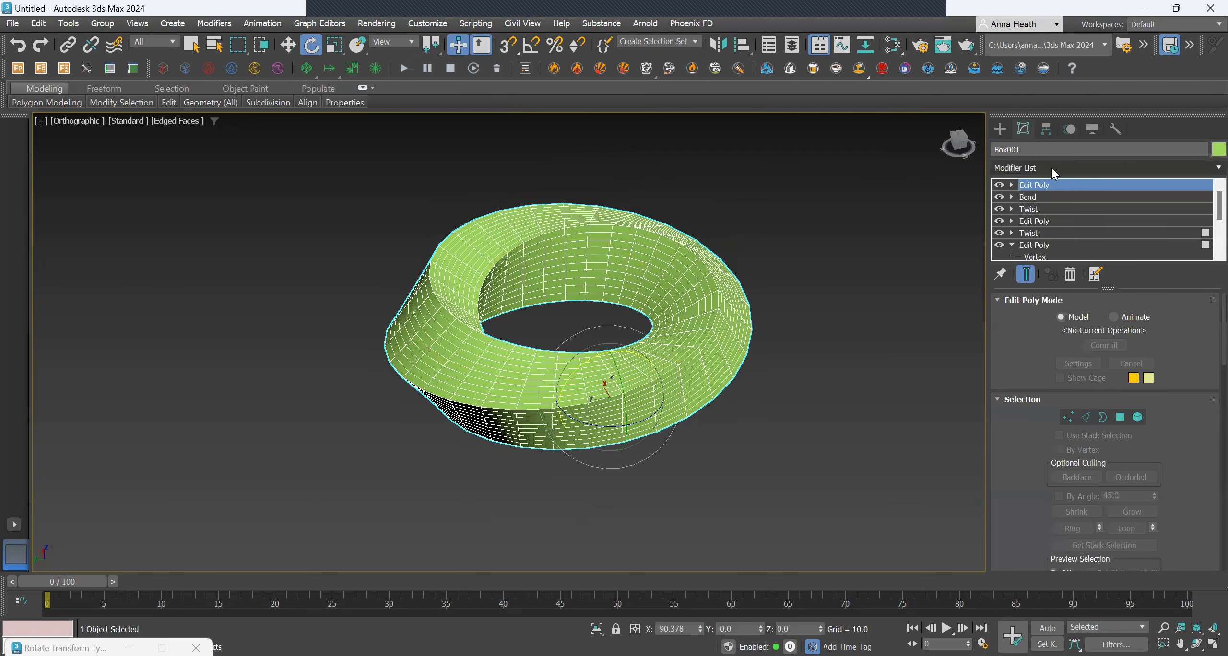
Select all vertices of the ring in the top Edit Poly and weld the overlapping ones at the seam
left_click(1086, 417)
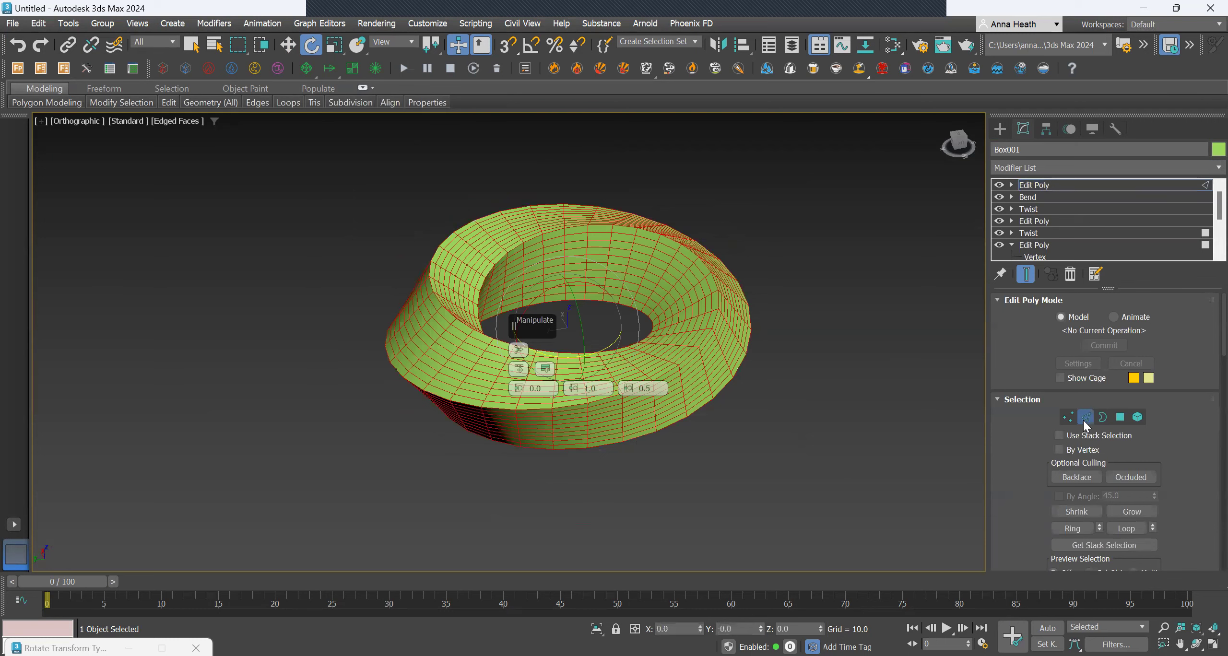
left_click(1068, 417)
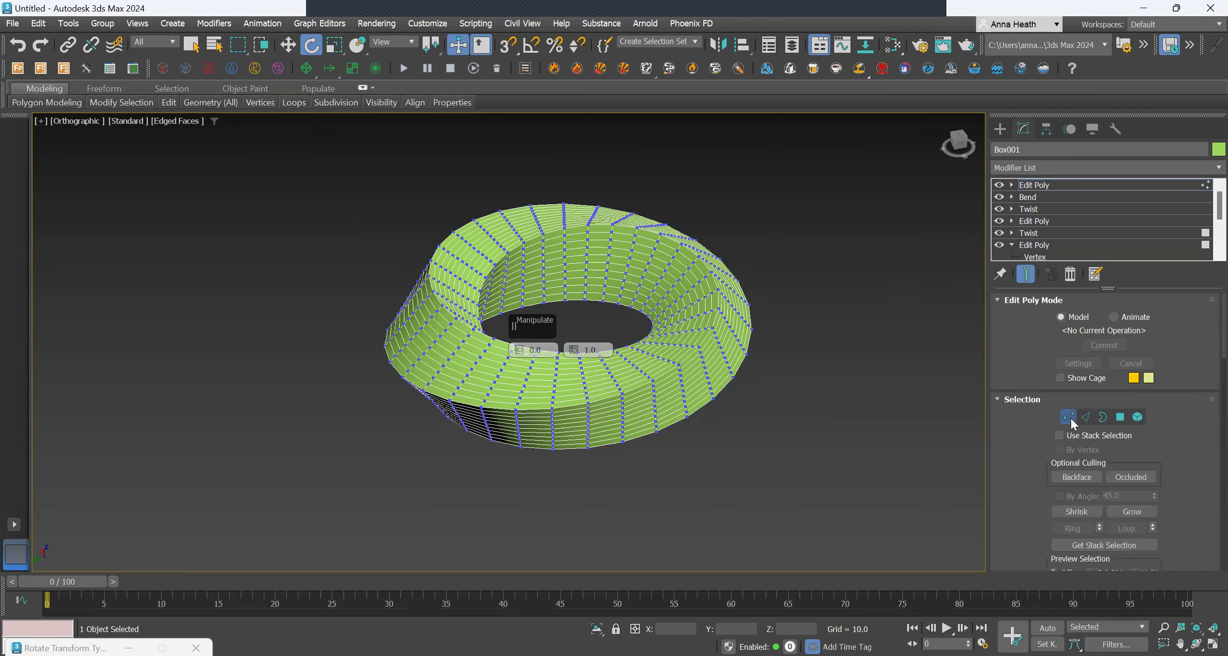
left_click(1071, 418)
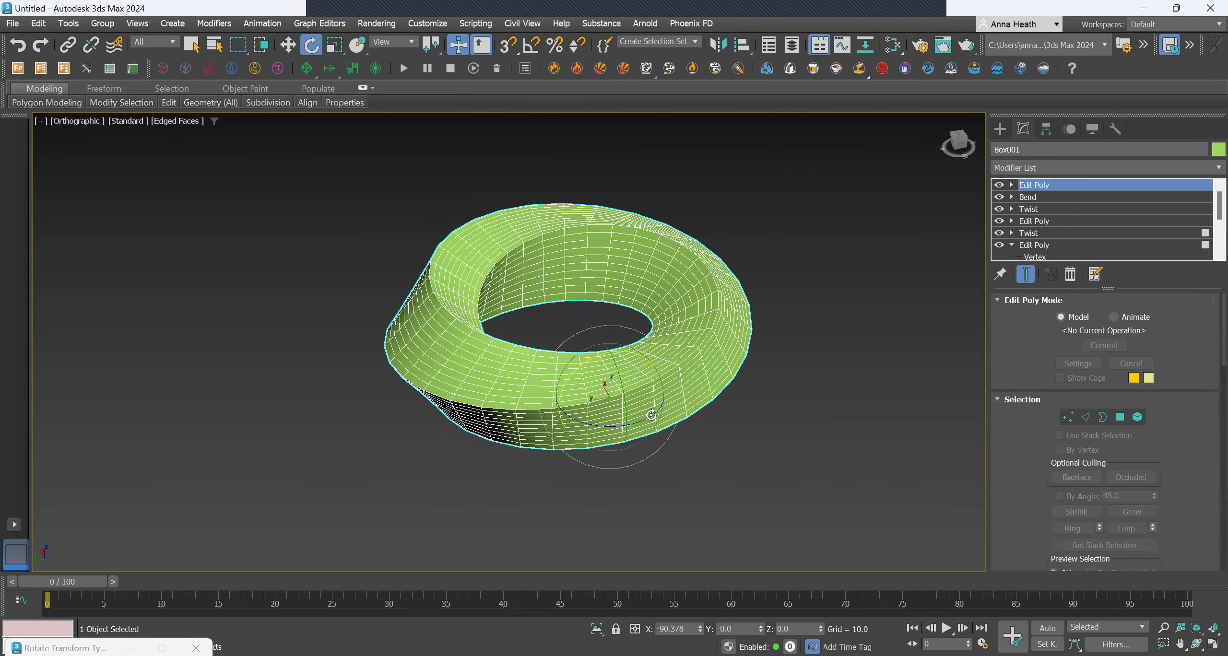
left_click(1069, 415)
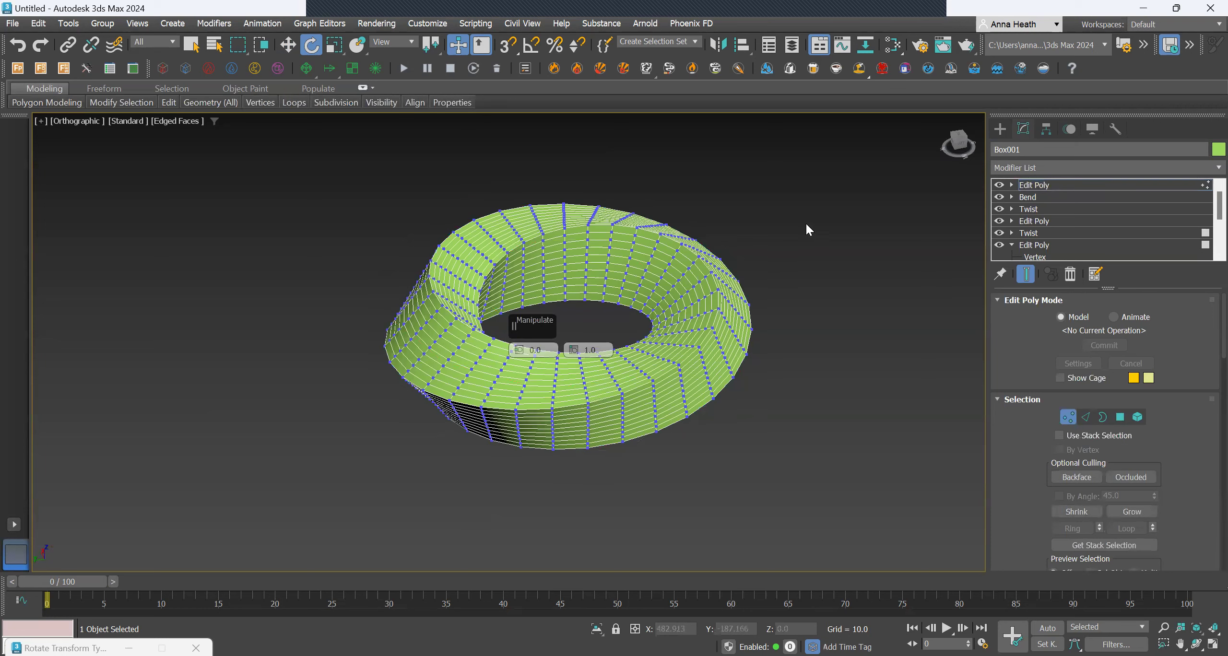
left_click_drag(848, 181, 376, 476)
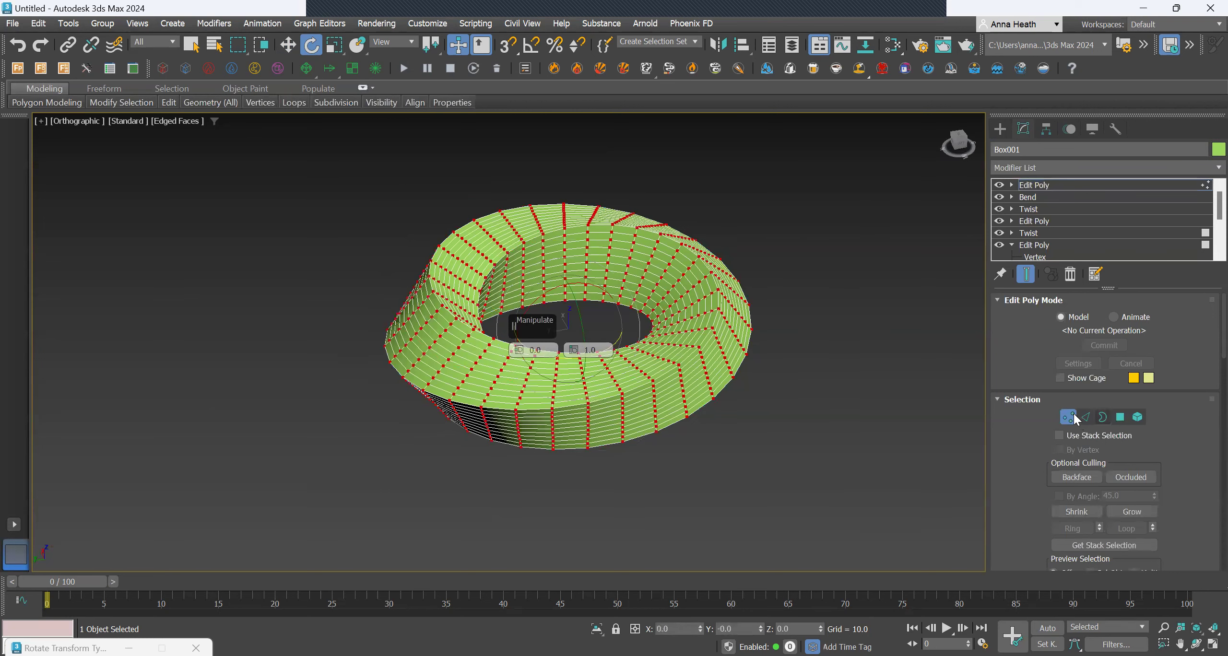
scroll(1170, 416, "down", 5)
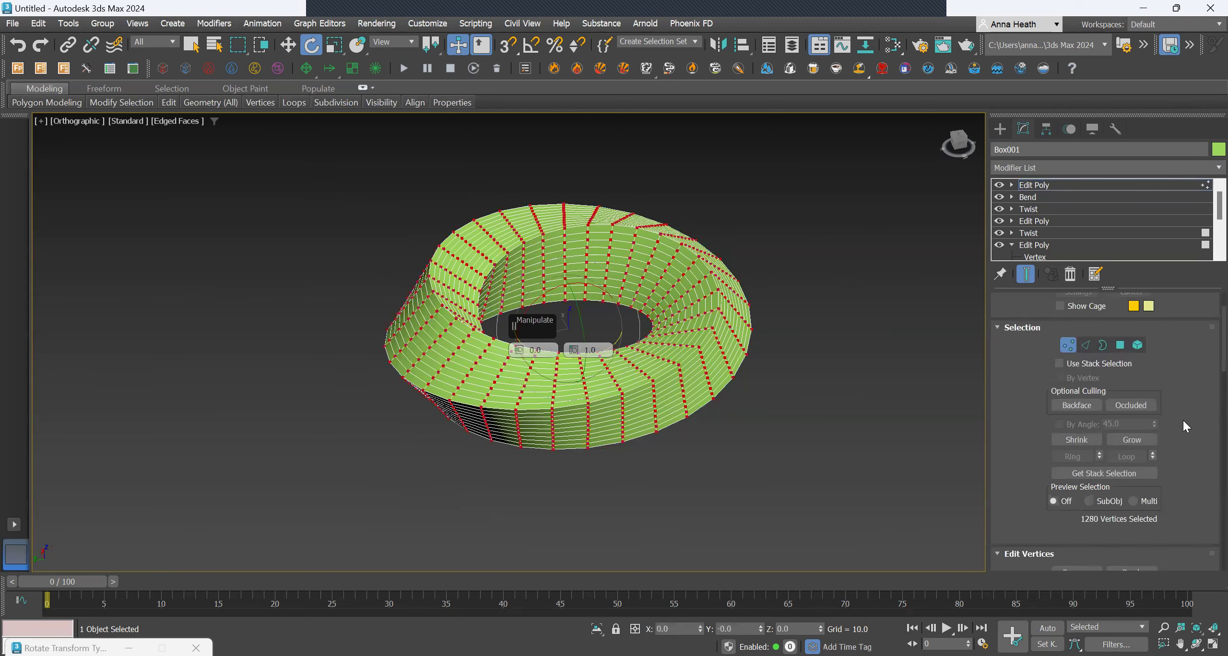
scroll(1183, 427, "down", 1)
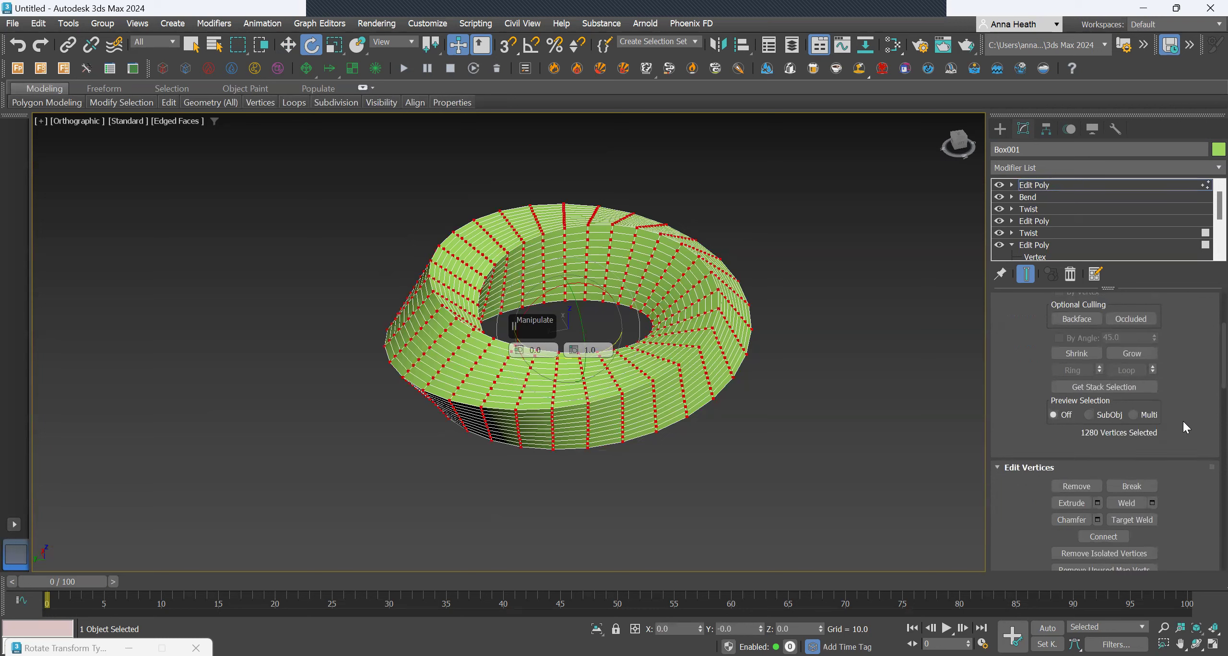
left_click(1135, 503)
Add a TurboSmooth modifier to the welded ring and inspect the smoothed surface from several angles
left_click(1043, 172)
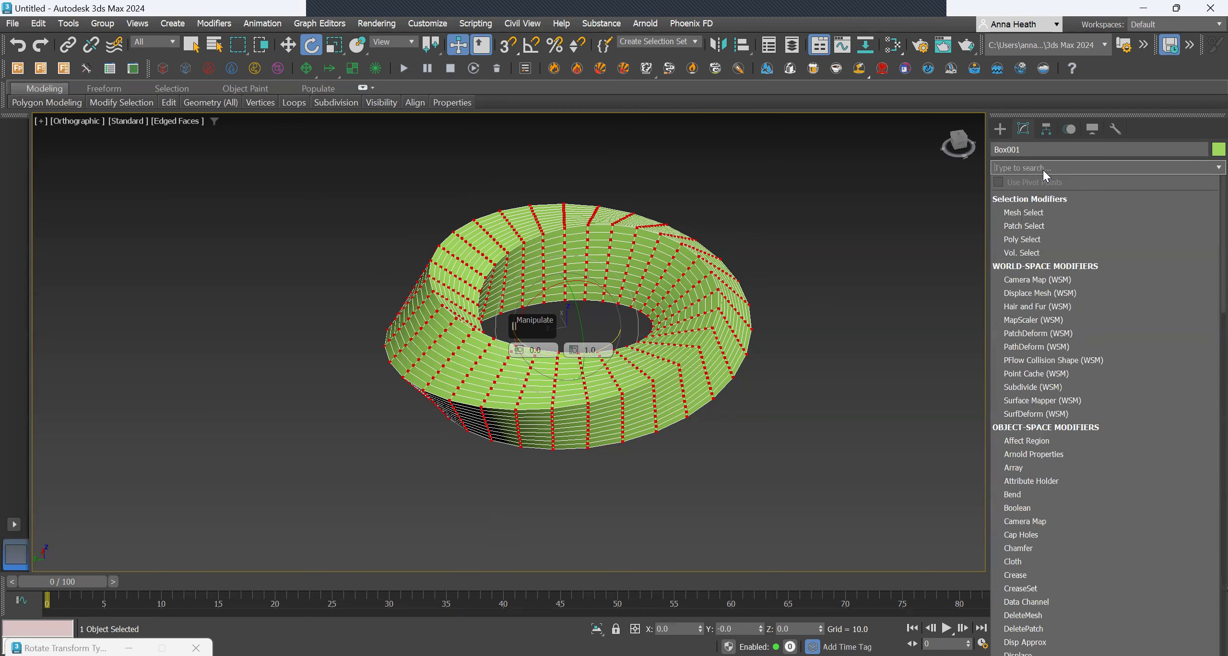
type("turbo")
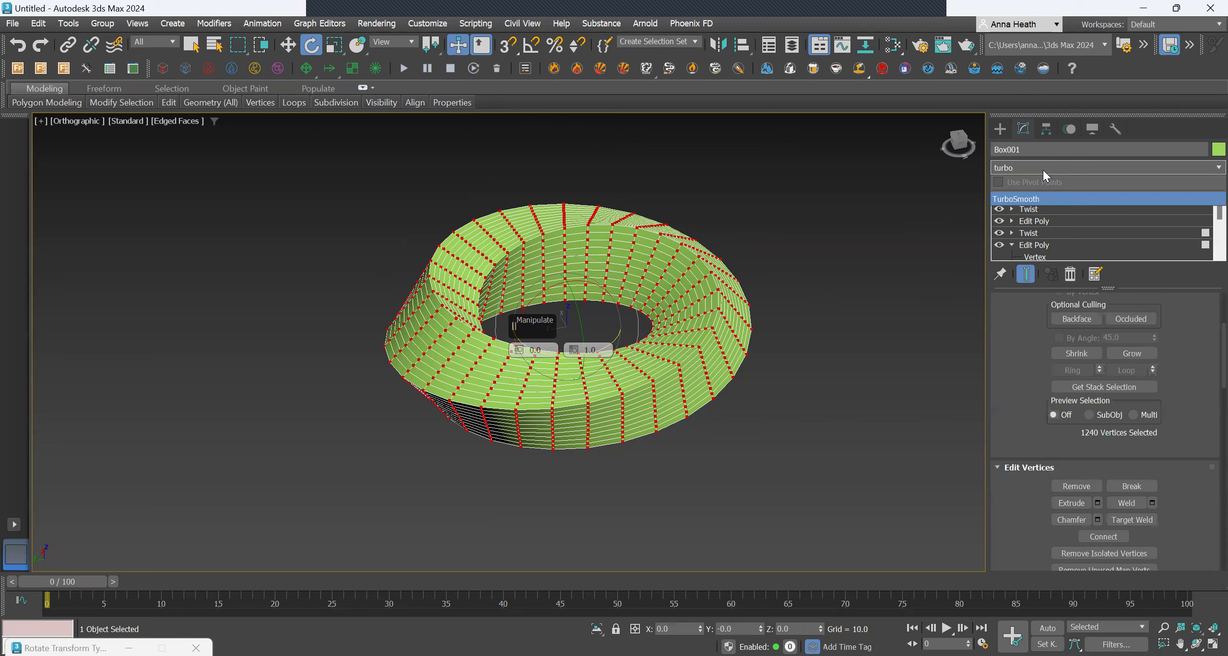
left_click(1024, 199)
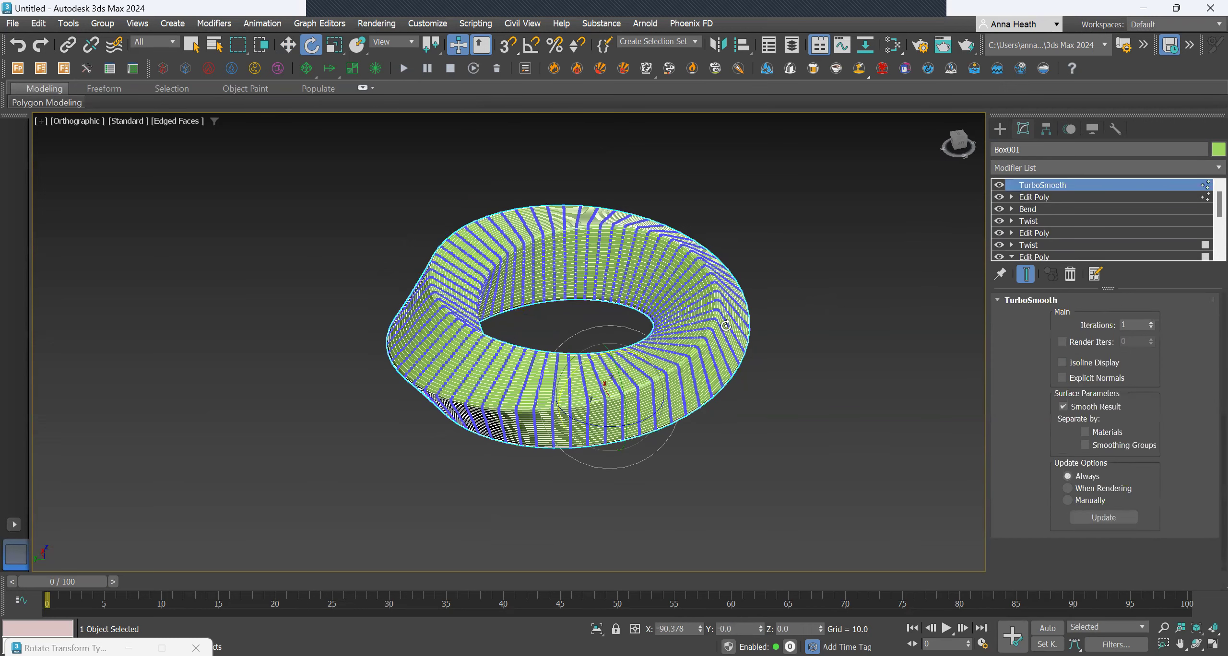
left_click(808, 422)
scroll(654, 356, "up", 3)
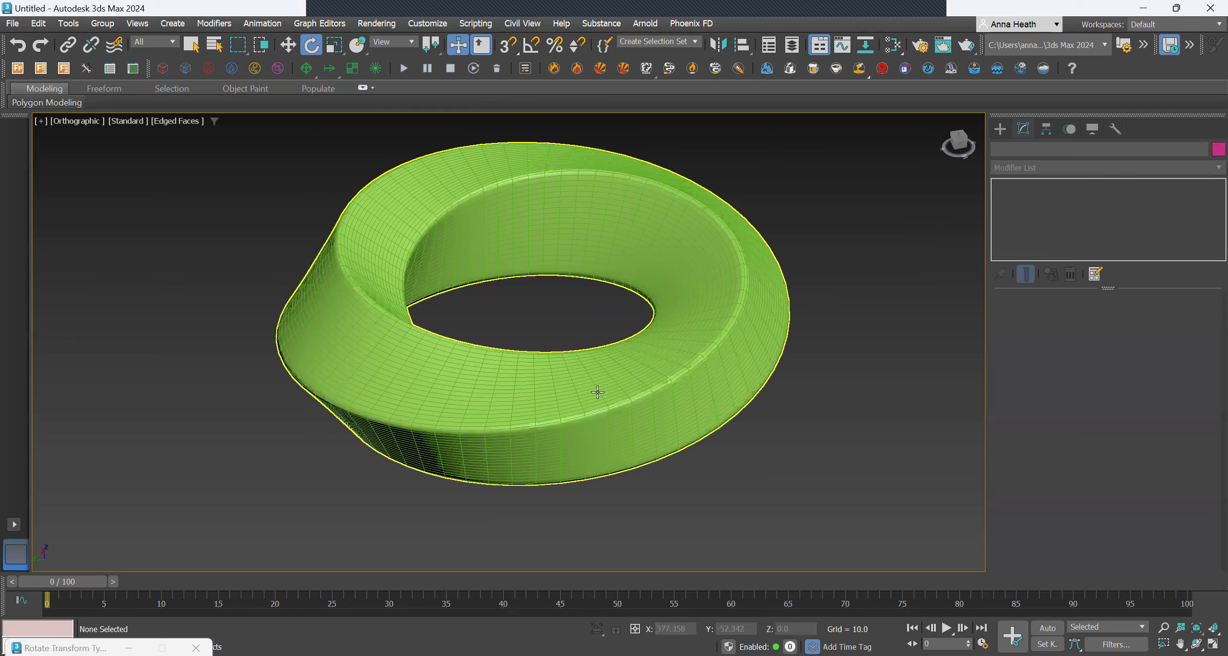
scroll(554, 425, "up", 3)
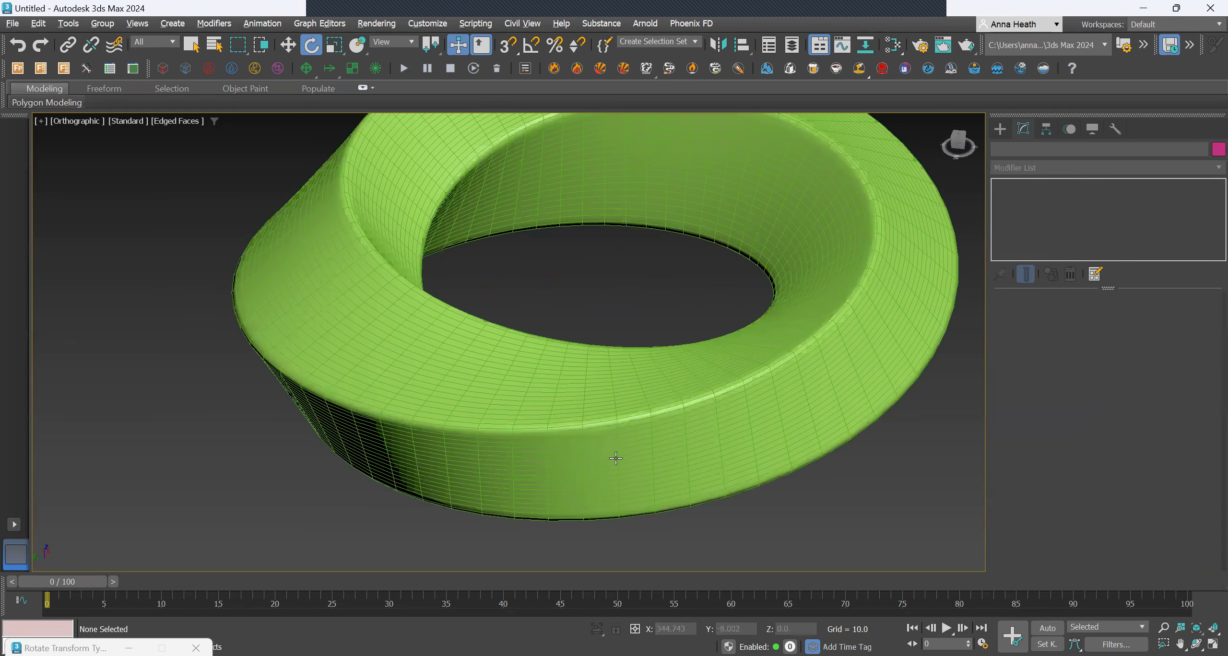
scroll(596, 424, "down", 3)
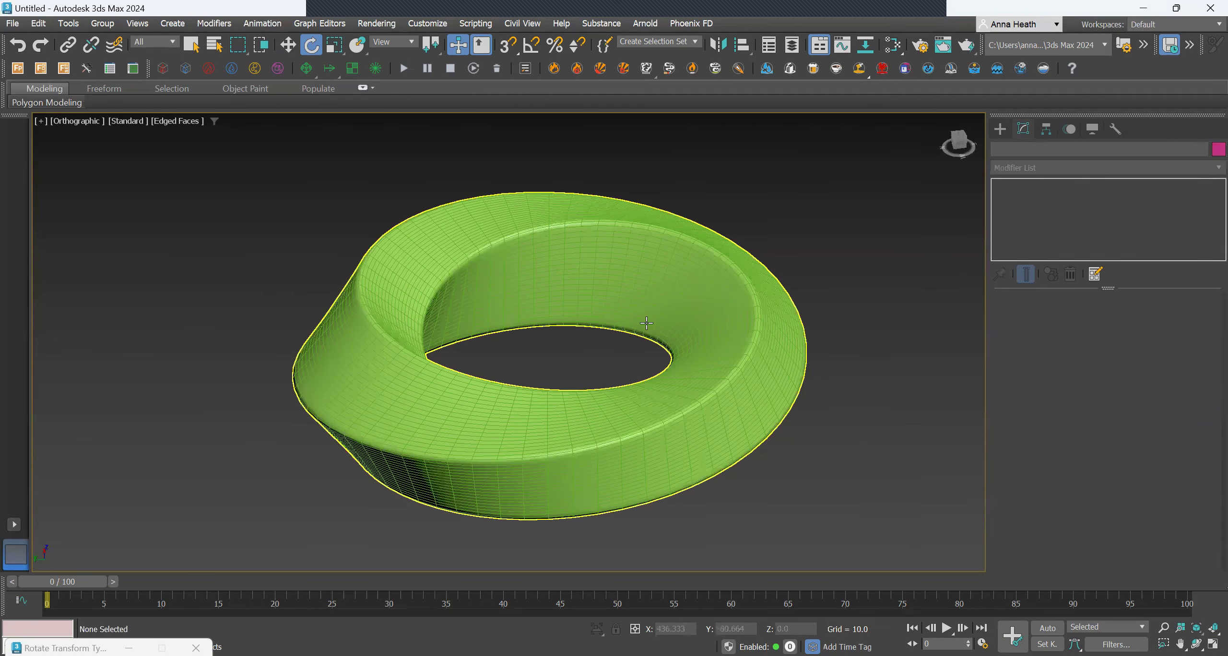
scroll(546, 449, "down", 2)
mouse_move(546, 448)
middle_mouse_down("alt")
mouse_move(608, 431)
mouse_move(579, 432)
mouse_move(568, 455)
middle_mouse_up("alt")
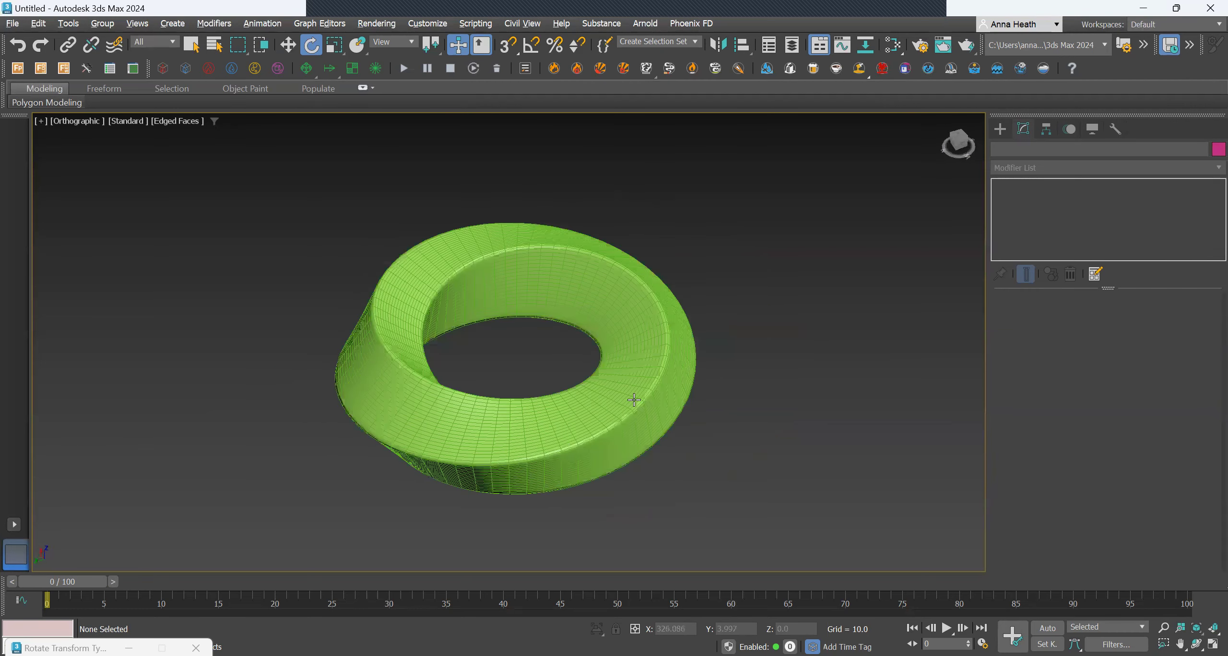
Add another Edit Poly modifier above TurboSmooth and work at its edge level
left_click(493, 405)
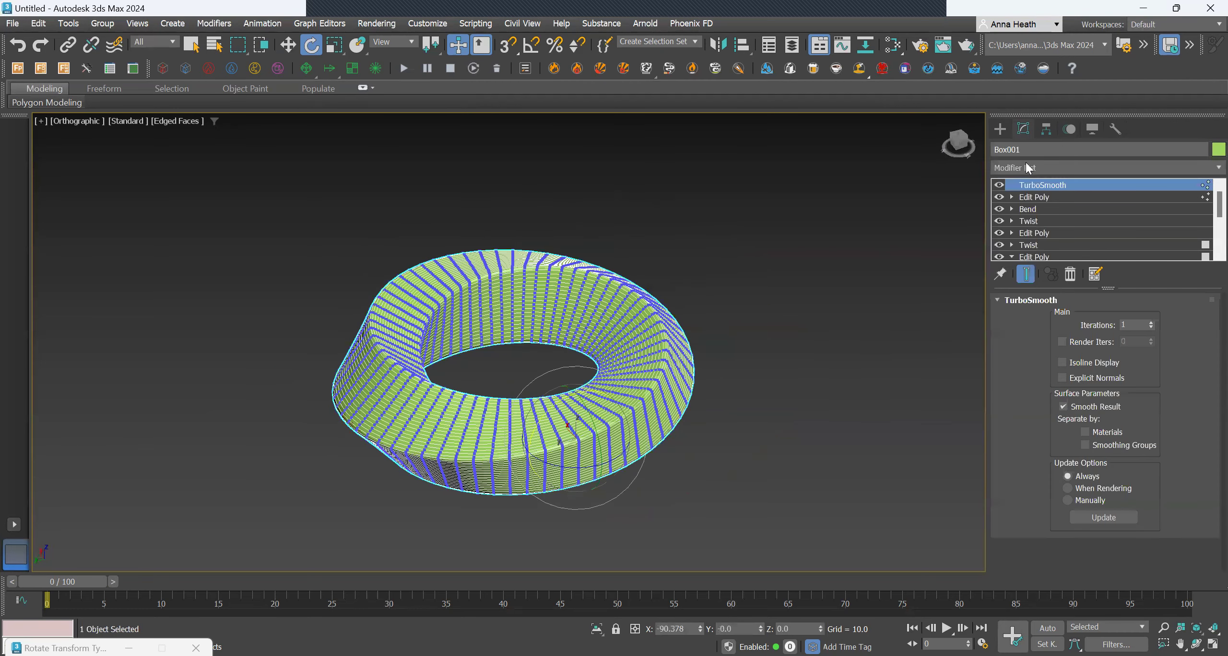
left_click(1025, 163)
type("e")
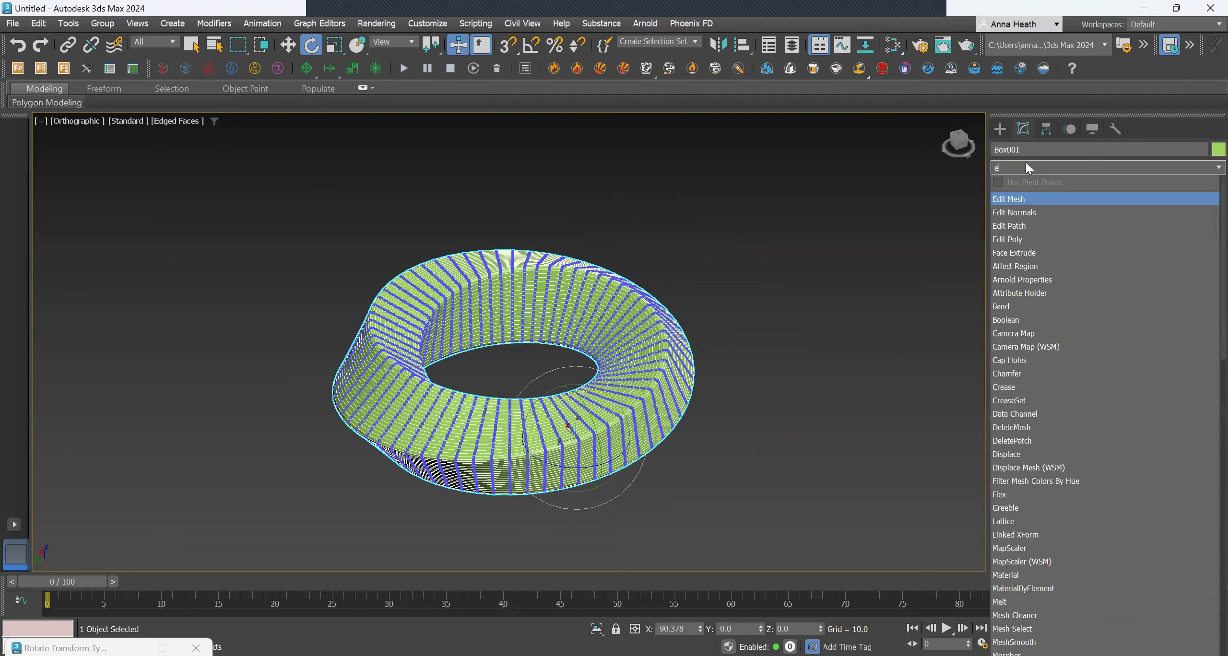
type("dit")
left_click(1036, 240)
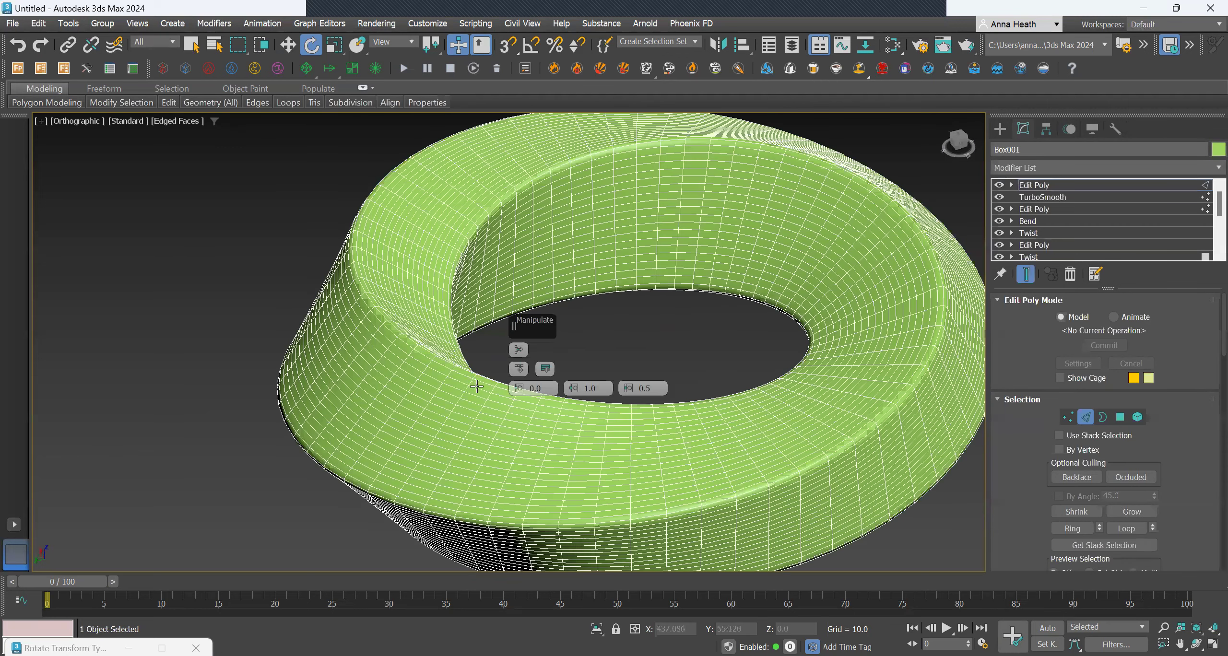
Select the edge loop running along the ring's inner rim and extrude it with height -0.01 and width 0.01
left_click(475, 386)
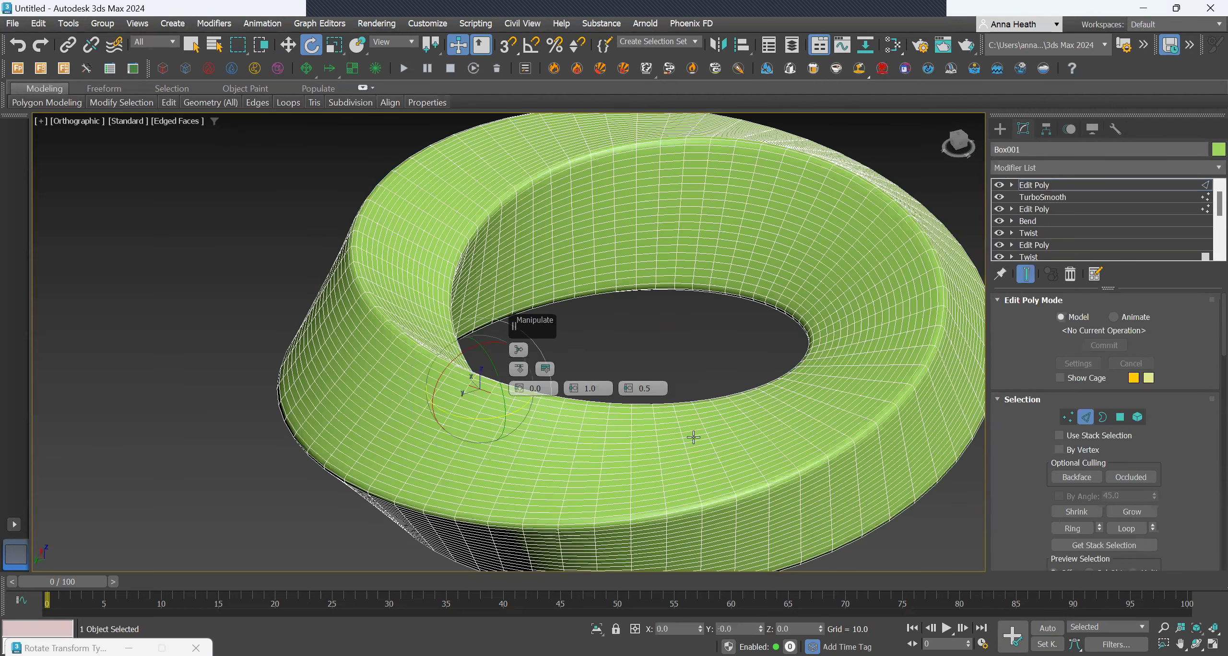
left_click(1134, 531)
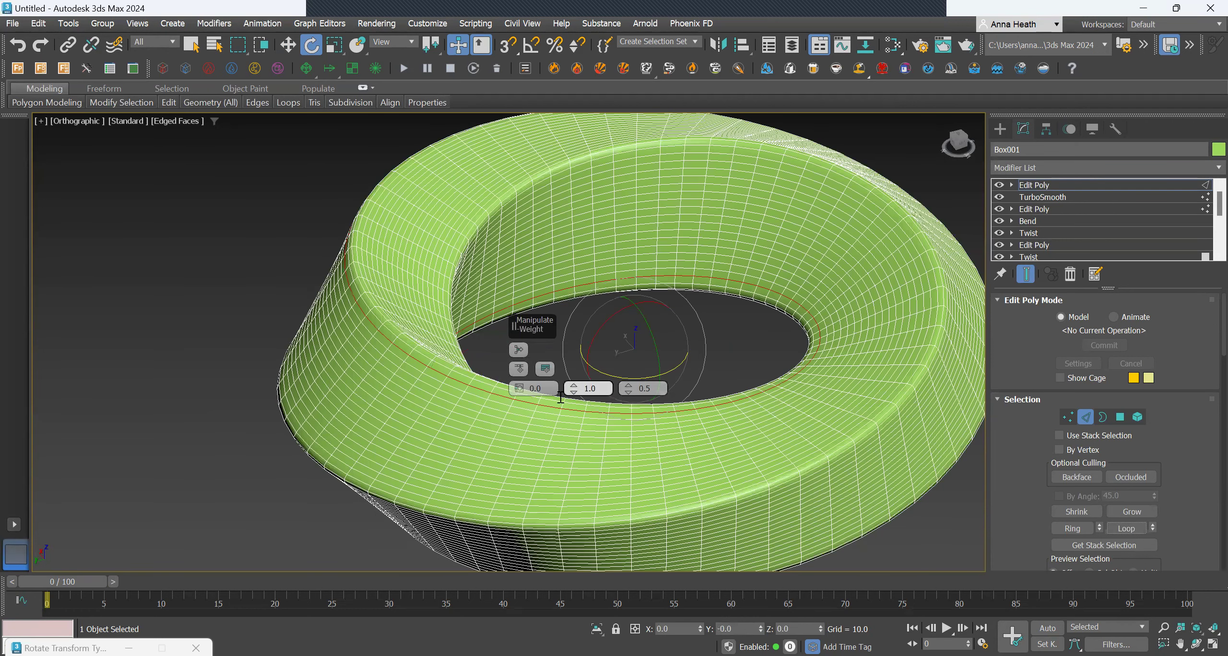
right_click(490, 390)
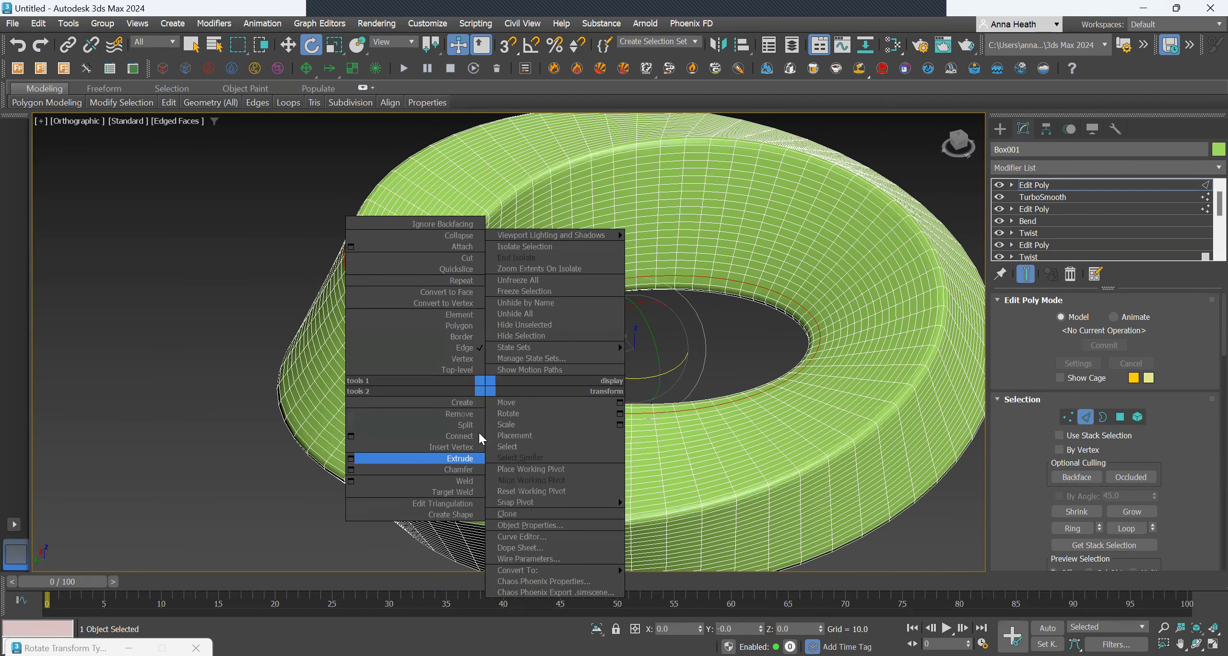
left_click(350, 457)
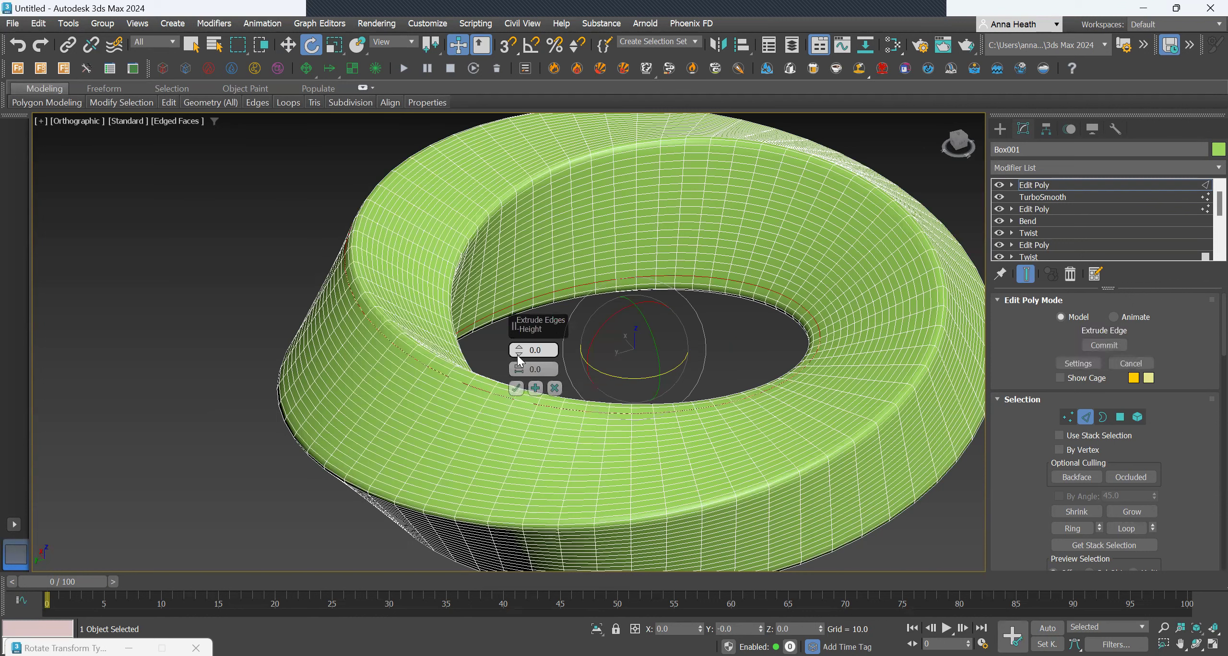
left_click(517, 355)
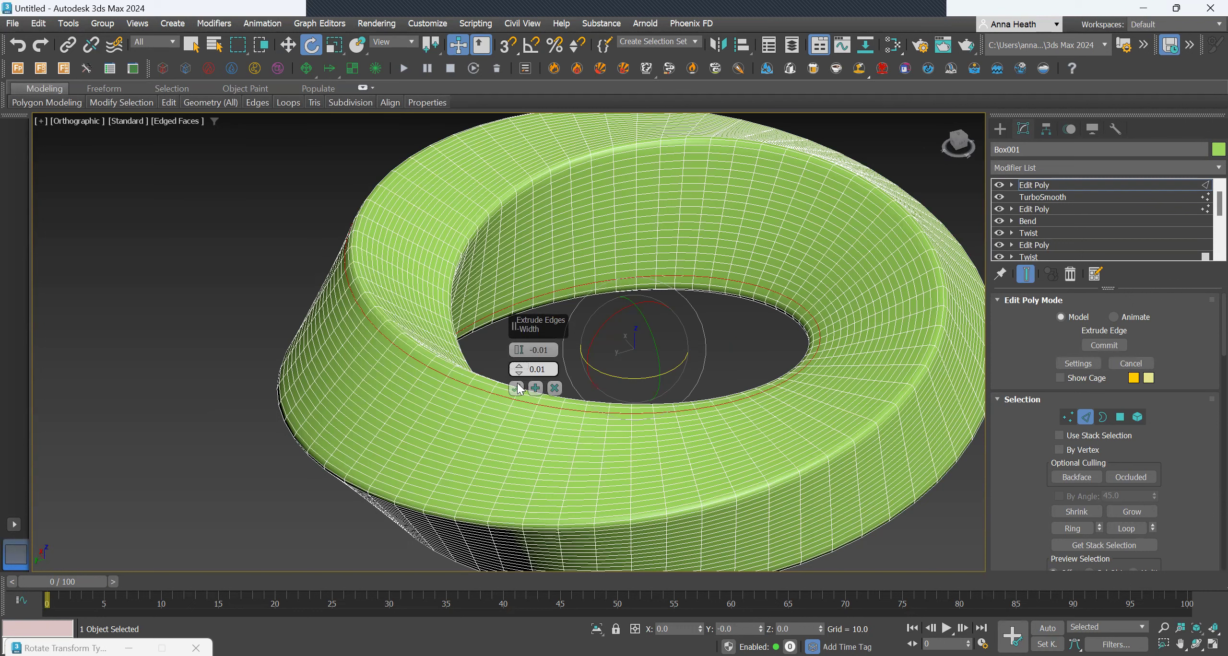
key("Return")
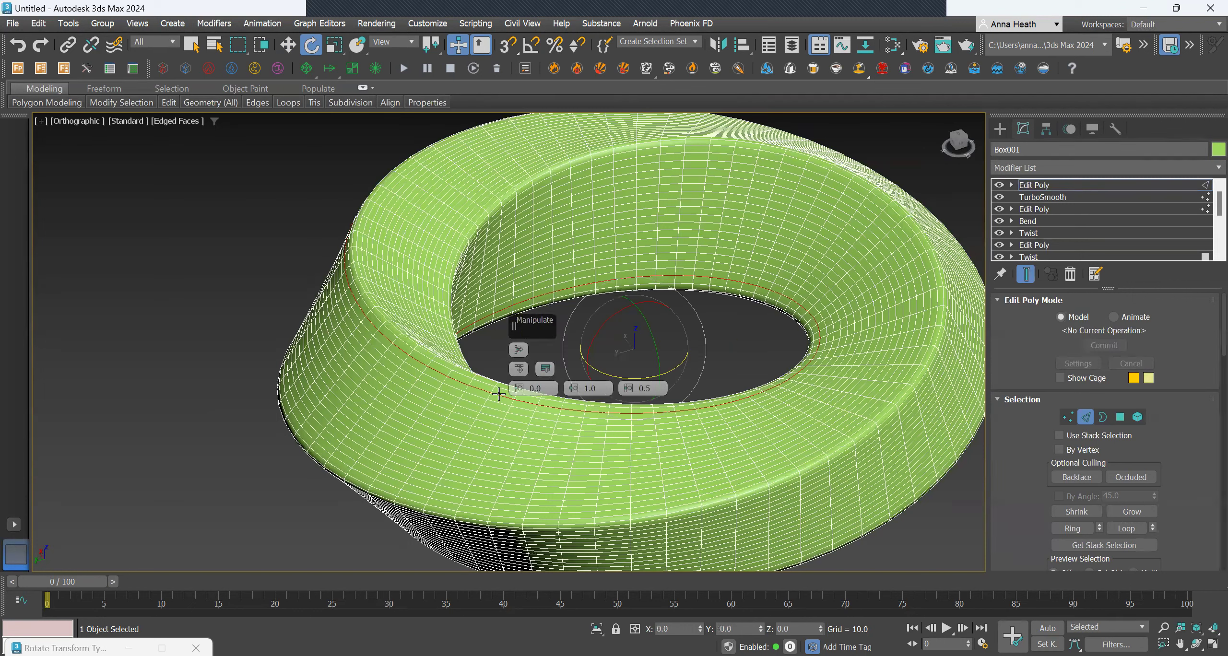
Clear the current selection, select the edge loop along the ring's outer rim and split the mesh along it
key("ctrl+d")
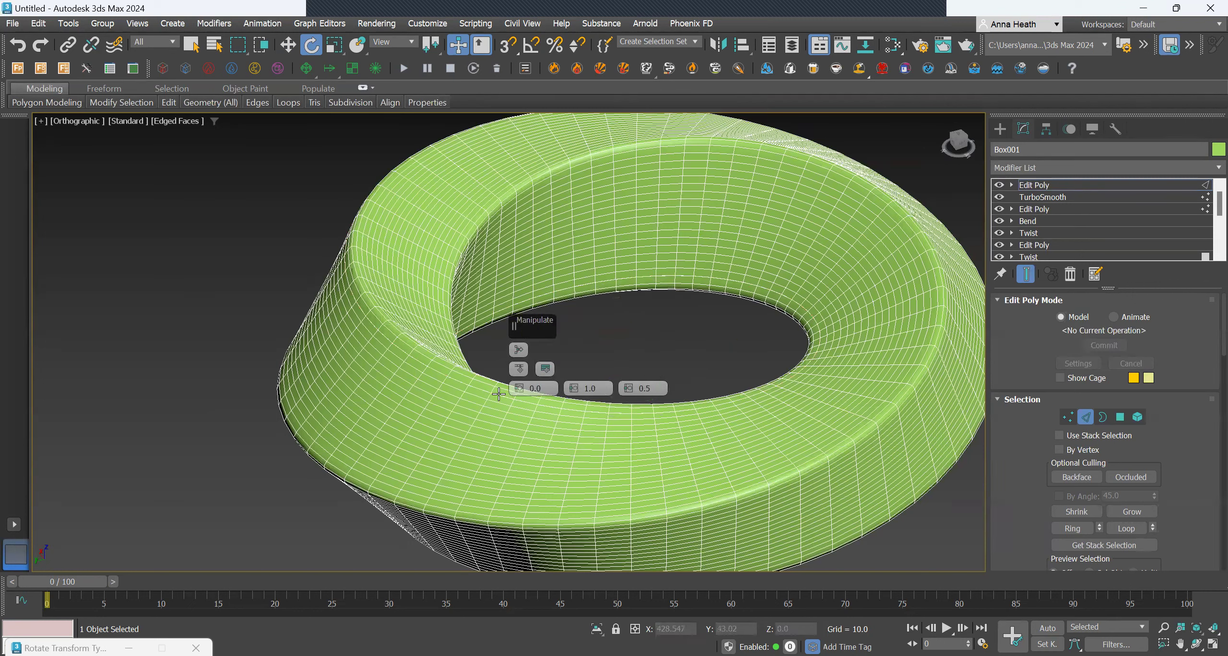
left_click(447, 502)
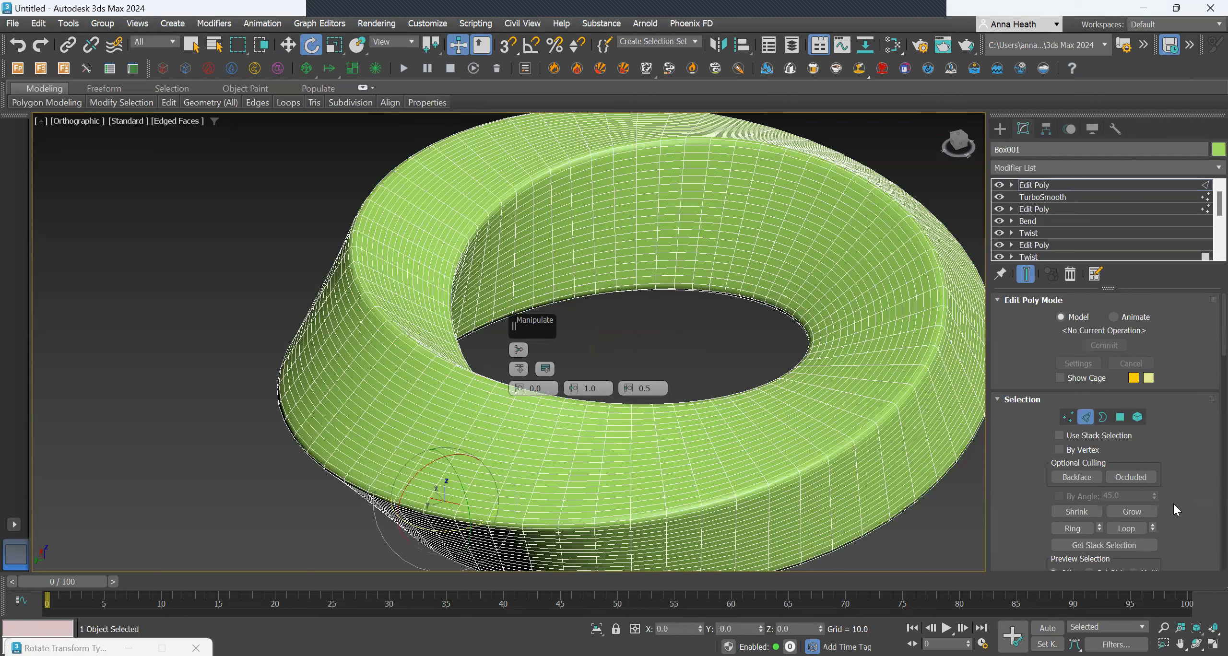
left_click(1127, 528)
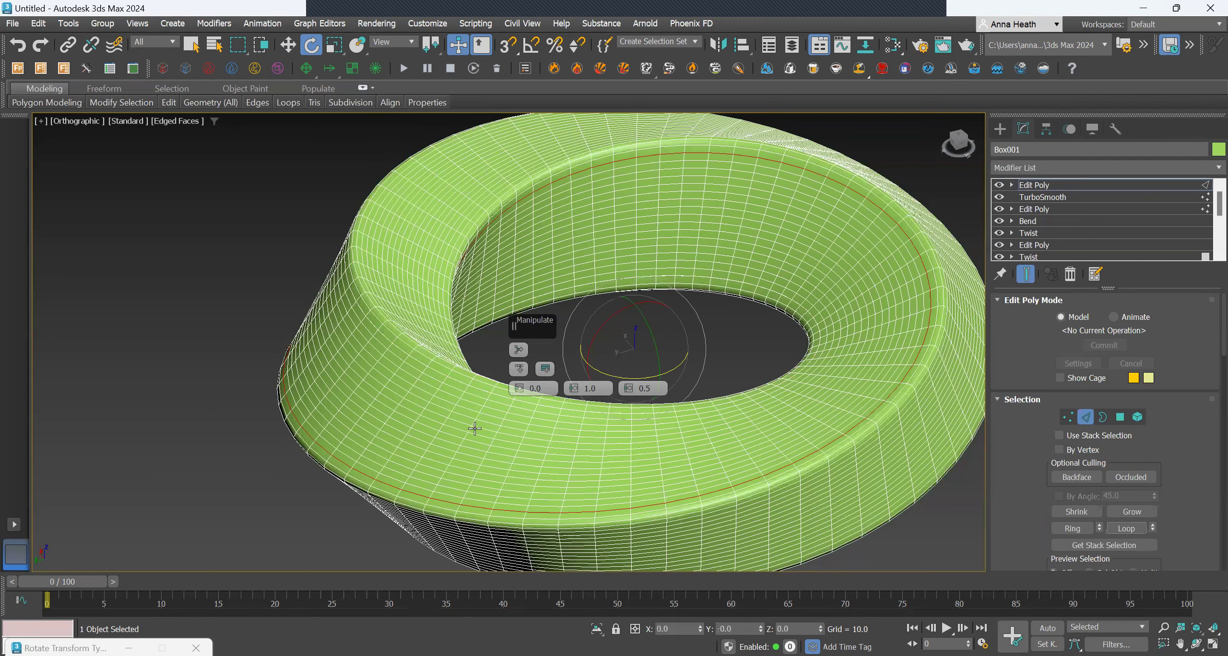
right_click(447, 448)
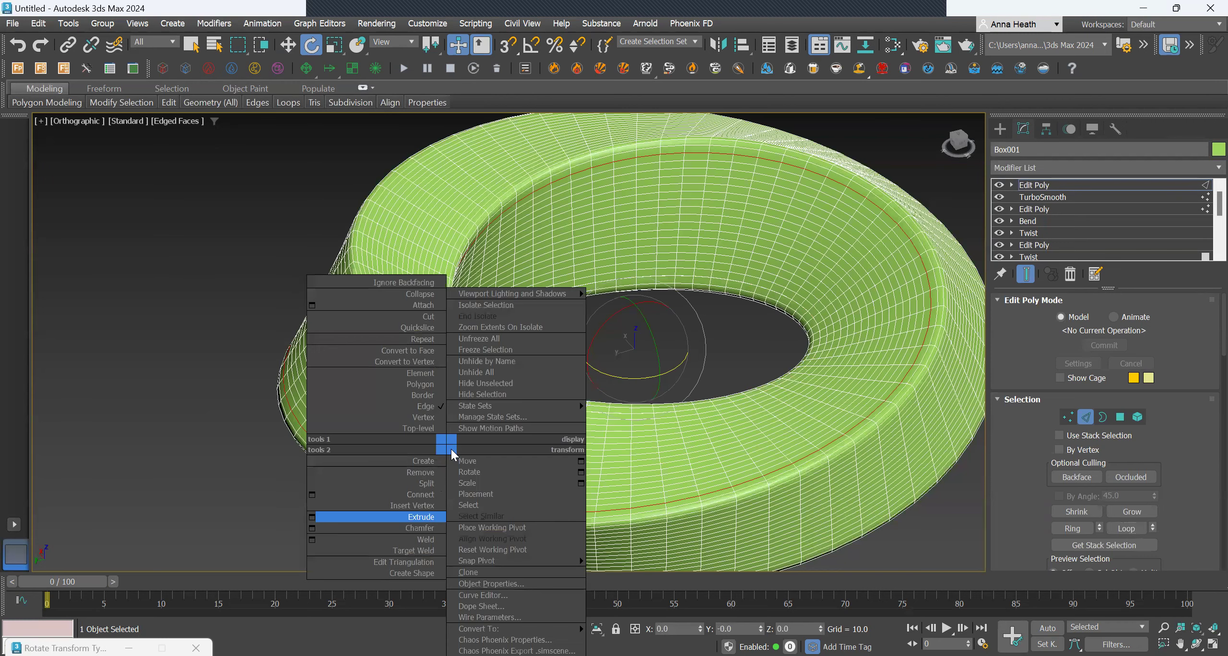
left_click(314, 566)
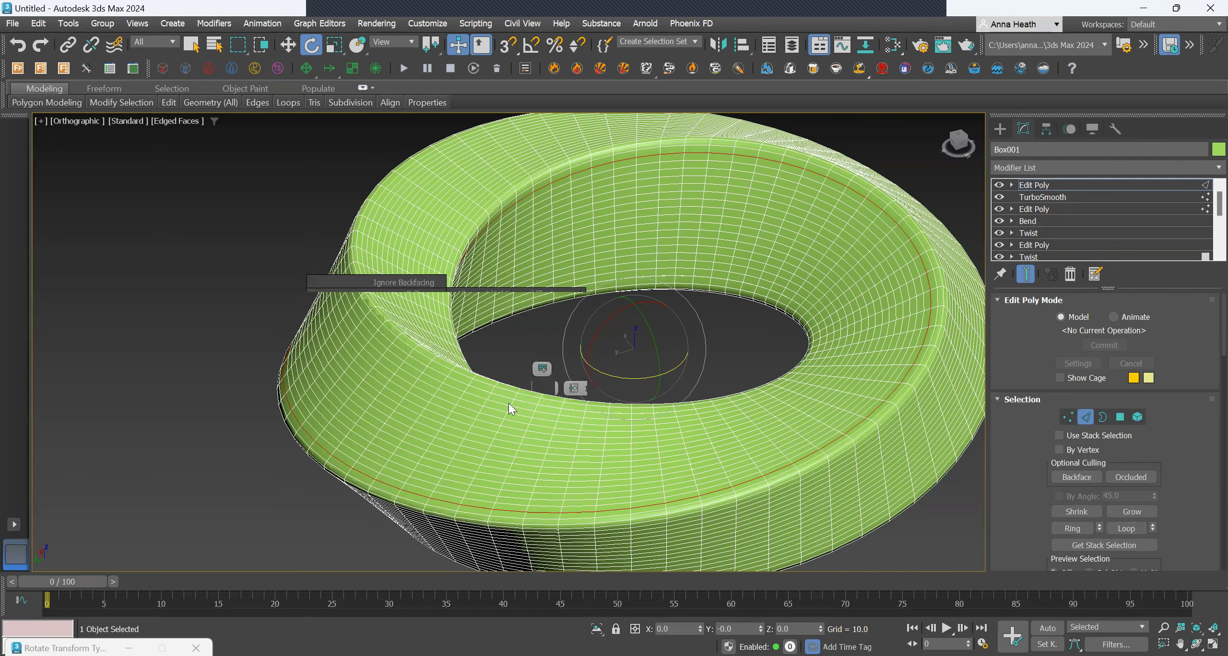
left_click(449, 485)
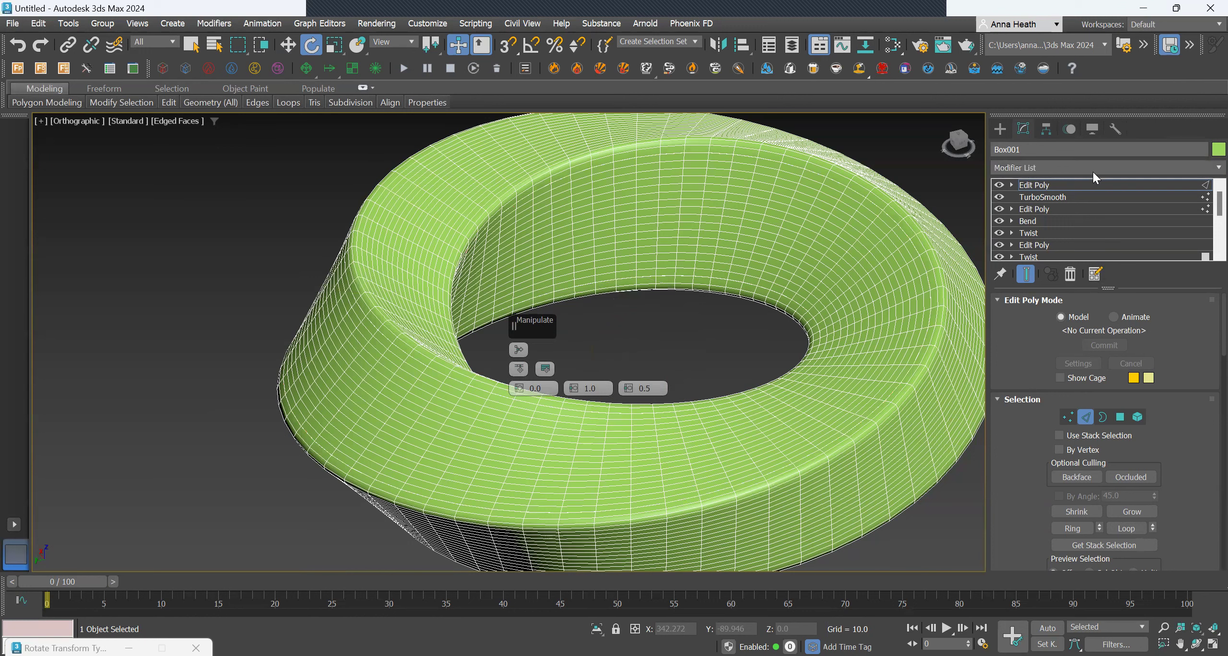
At element level, select the wide twisted face band between the split edge loops and detach it as a separate object
left_click(1010, 185)
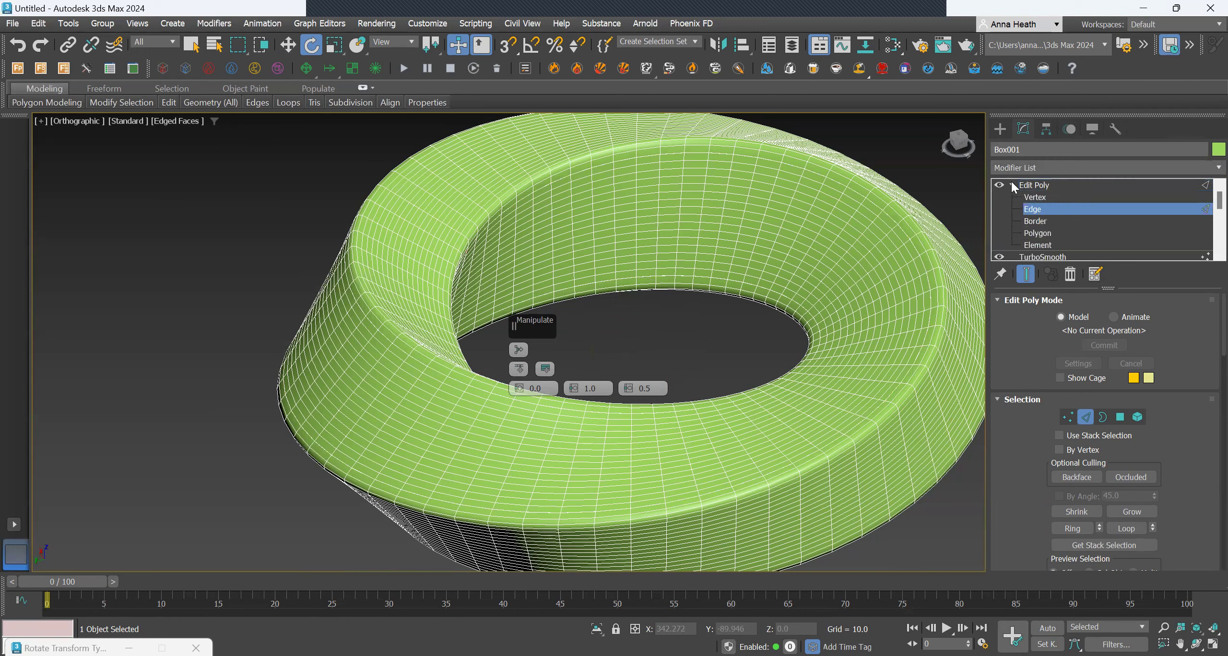
left_click(1048, 242)
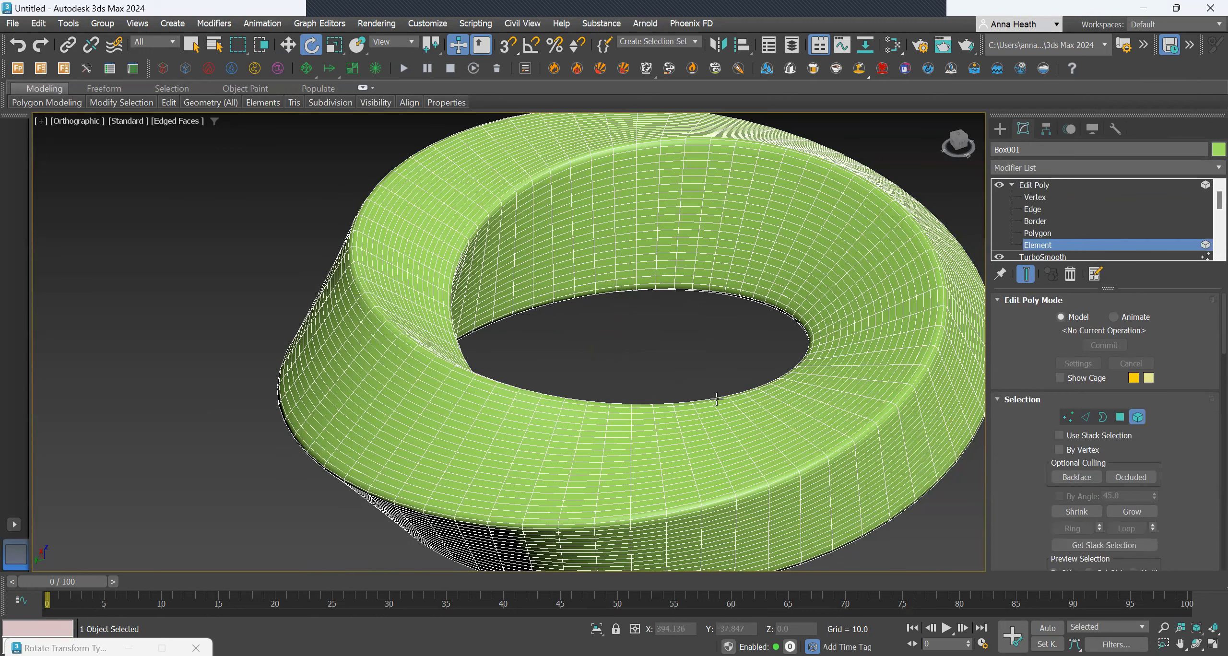
left_click(664, 440)
scroll(573, 465, "down", 2)
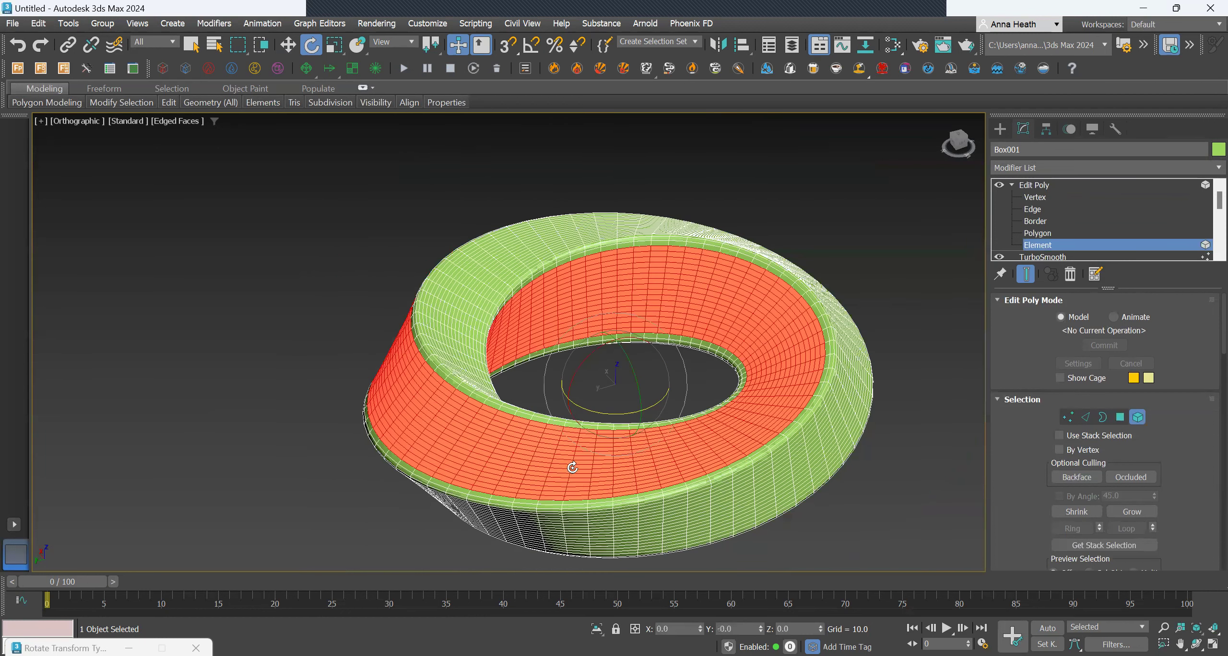
scroll(573, 465, "up", 2)
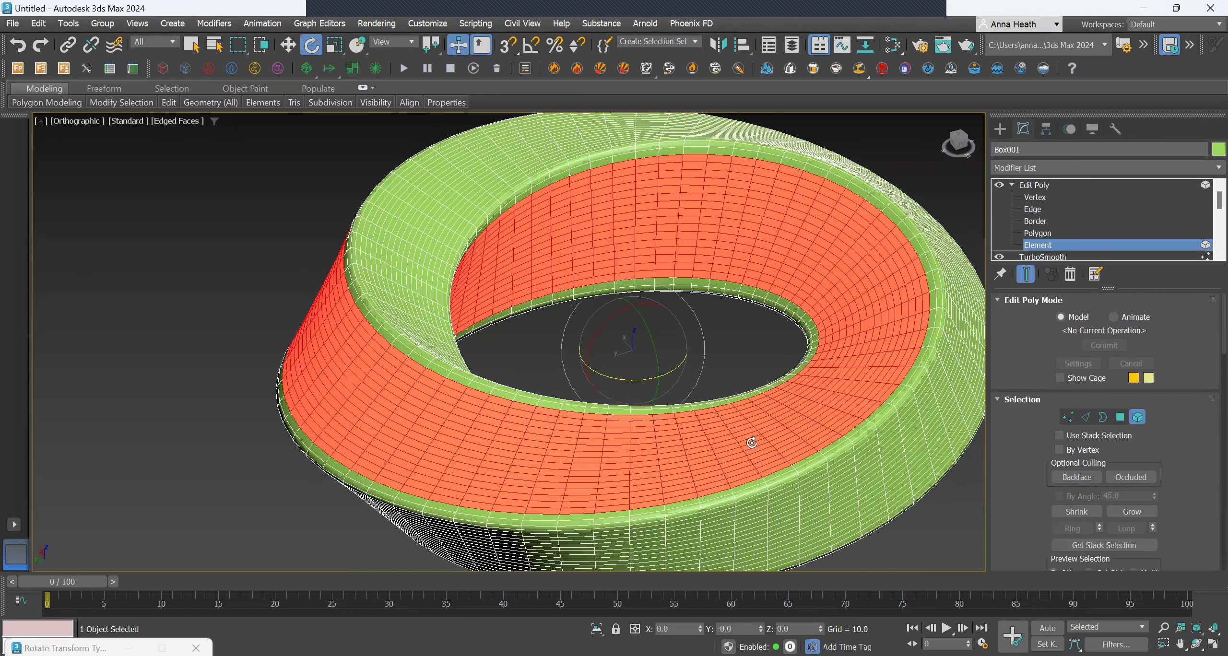
middle_click_drag(597, 491, 503, 436, "alt")
scroll(502, 435, "down", 2)
scroll(500, 434, "up", 3)
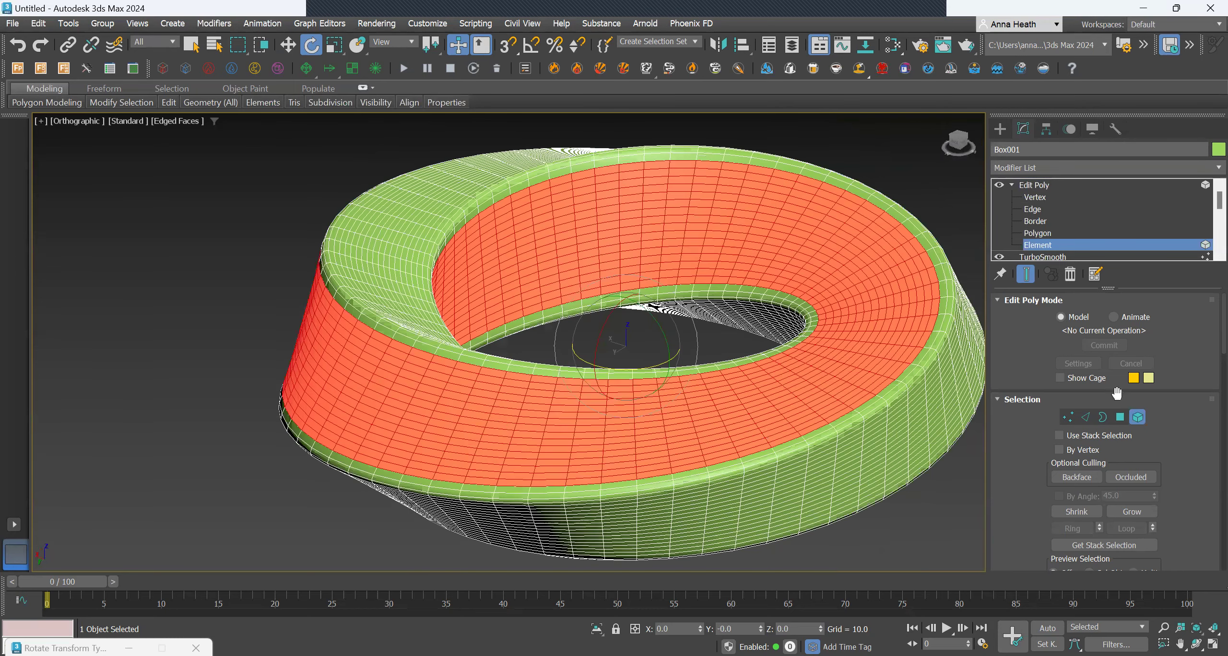
scroll(1178, 432, "down", 4)
scroll(1185, 479, "down", 4)
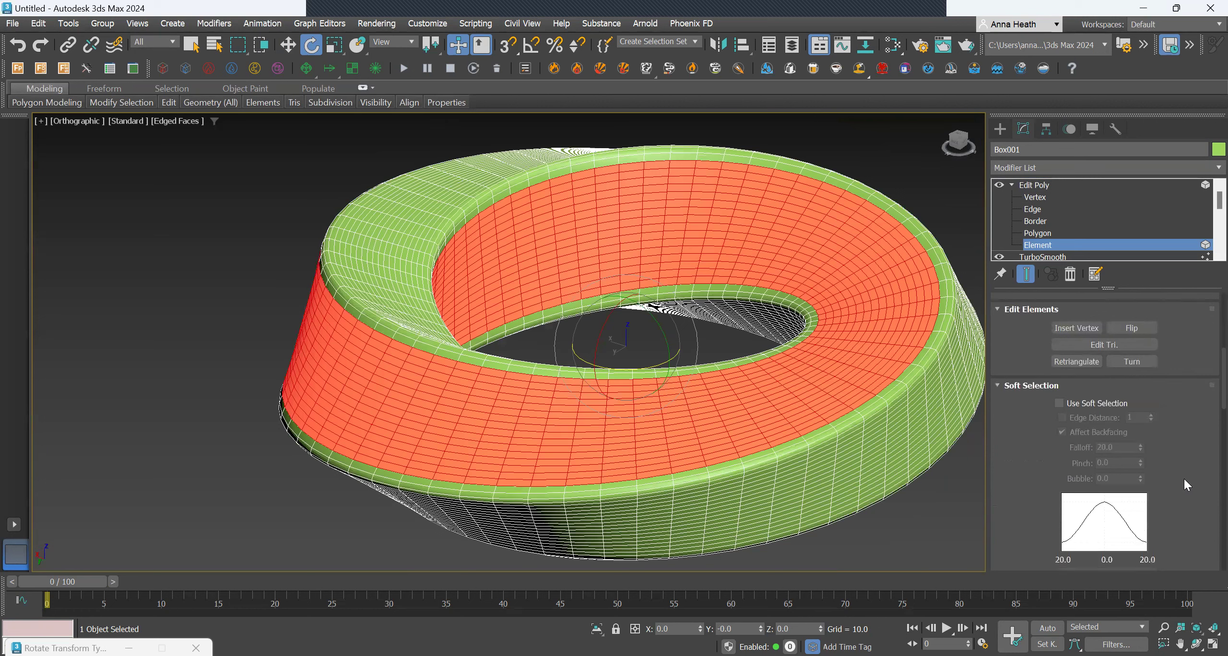
scroll(1183, 478, "down", 4)
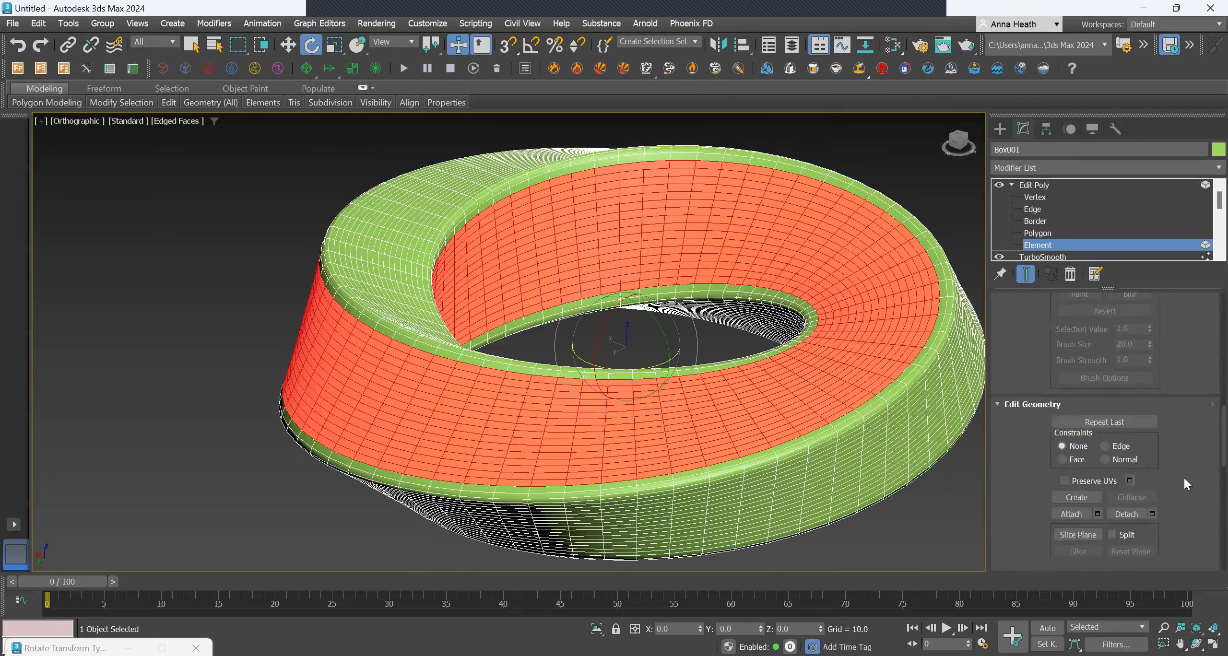
scroll(1177, 456, "down", 1)
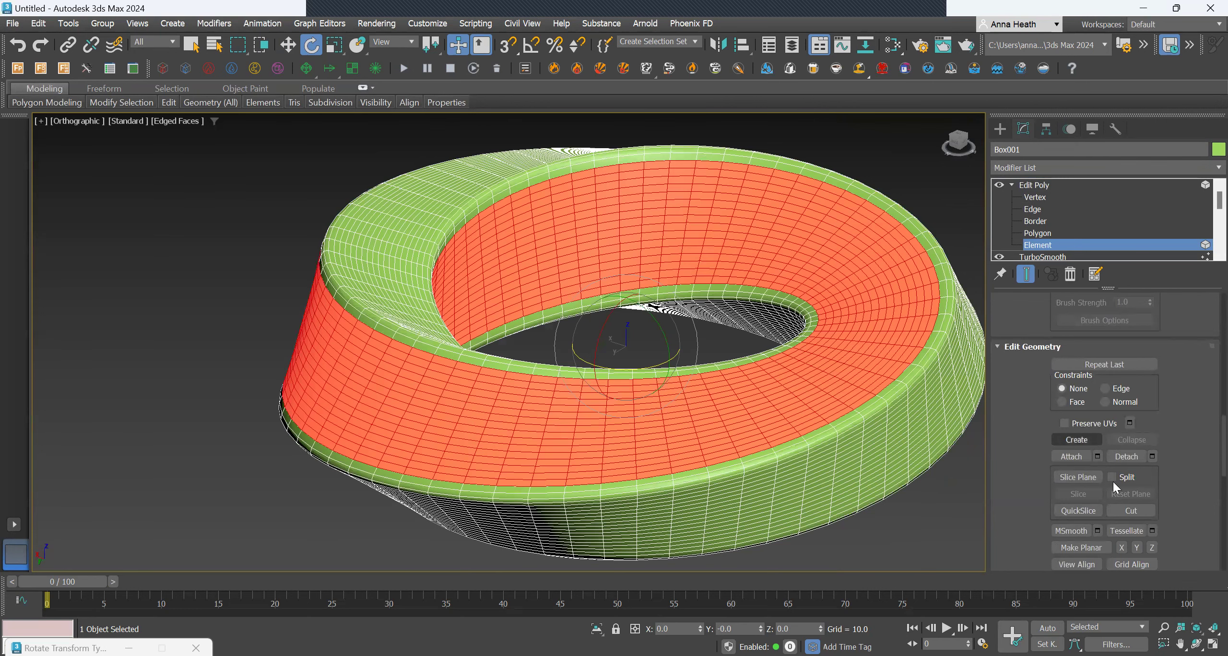
left_click(1126, 456)
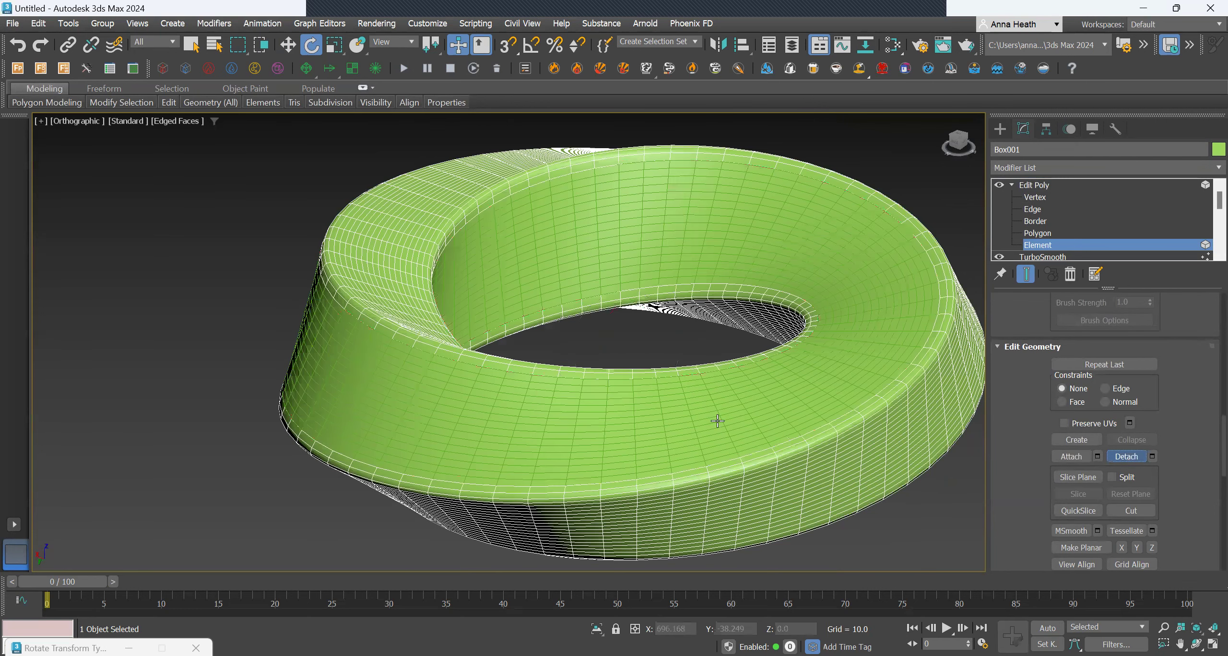
Select the ring's remaining element to check what the detach left in the original object, and clear the selection
scroll(558, 438, "down", 2)
scroll(588, 427, "up", 2)
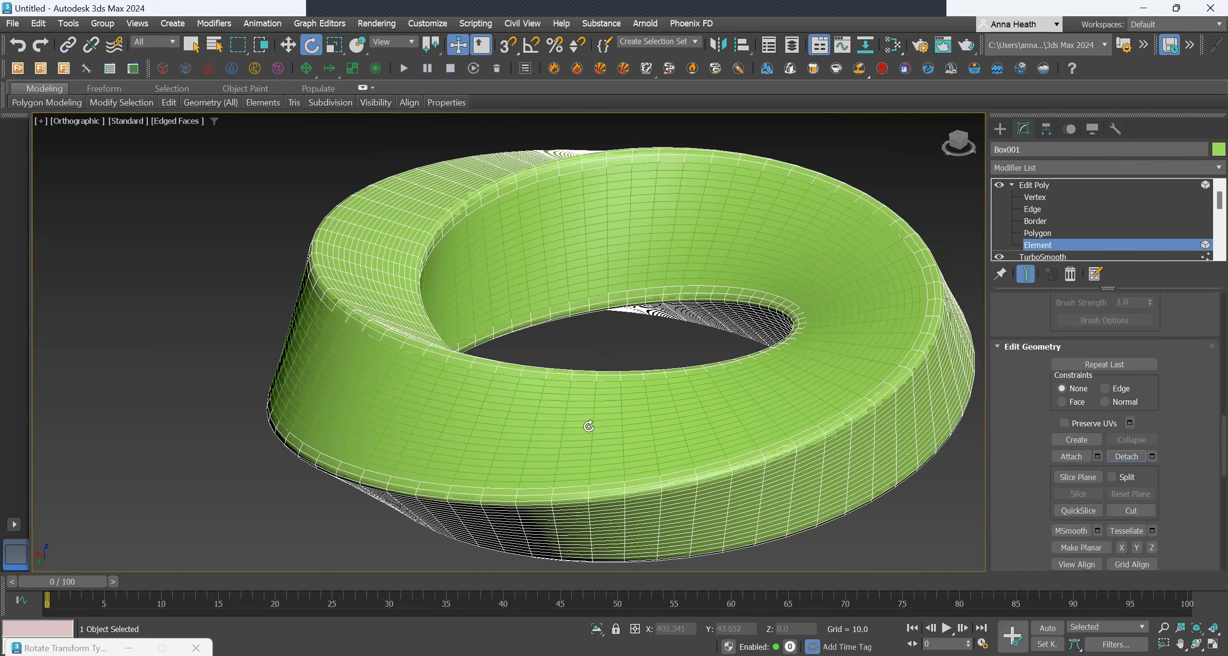
left_click(383, 242)
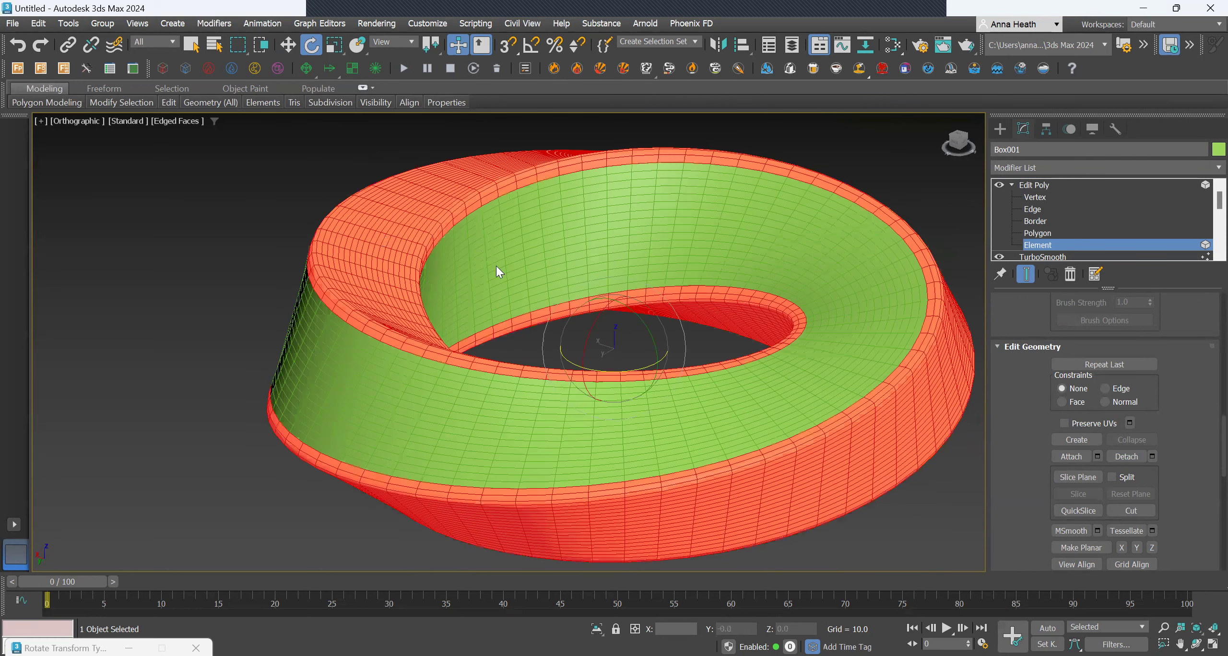
left_click(387, 403)
key("ctrl+z")
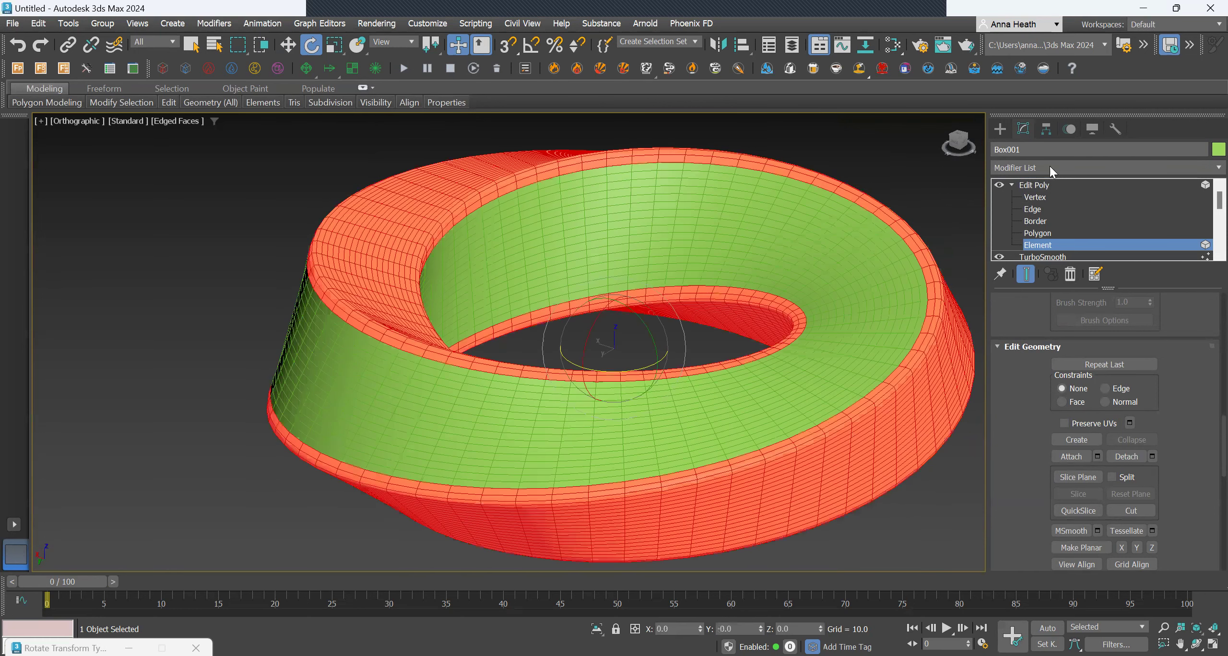
key("Delete")
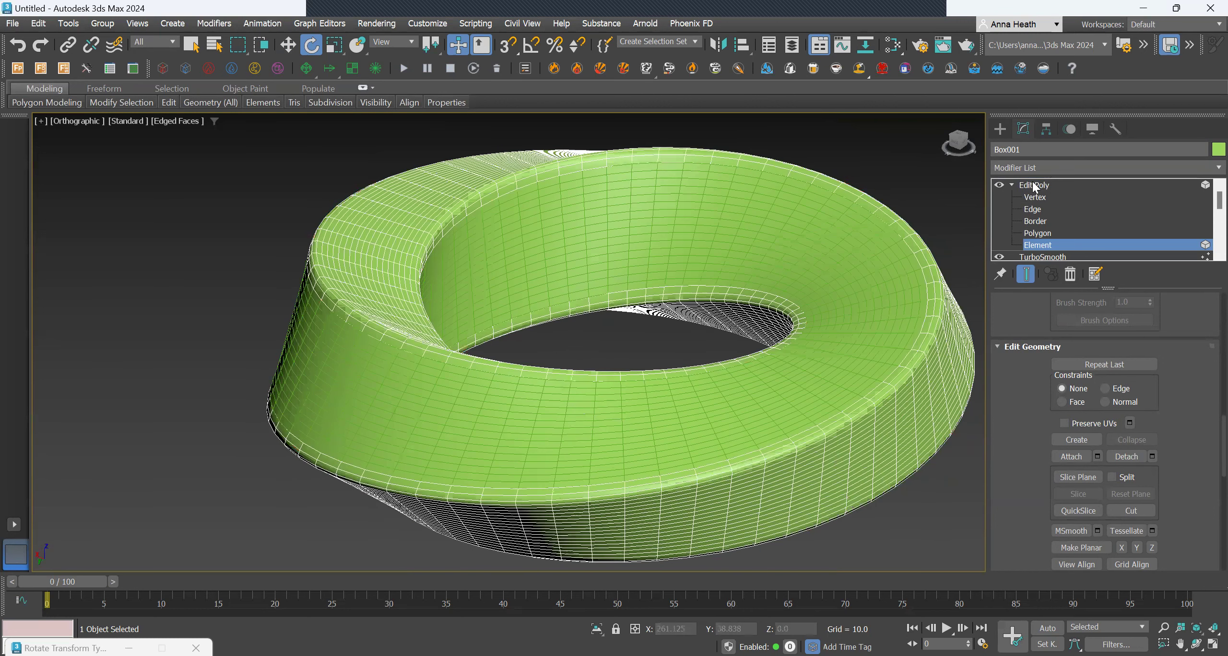
left_click(1034, 168)
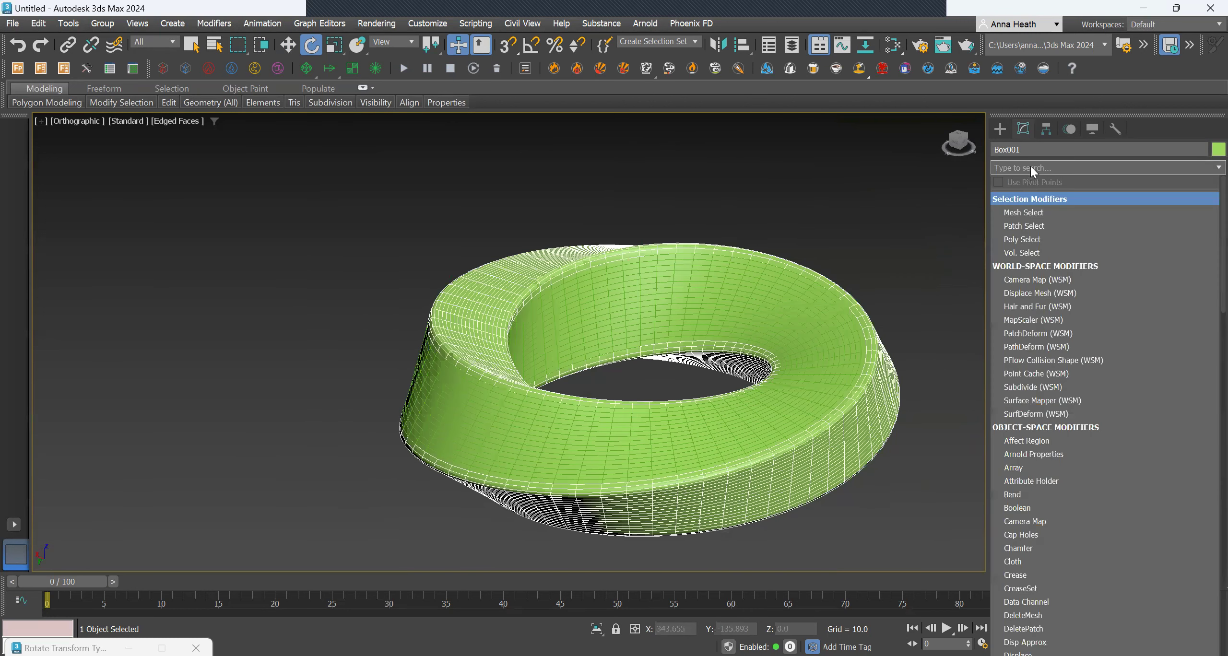
key("Escape")
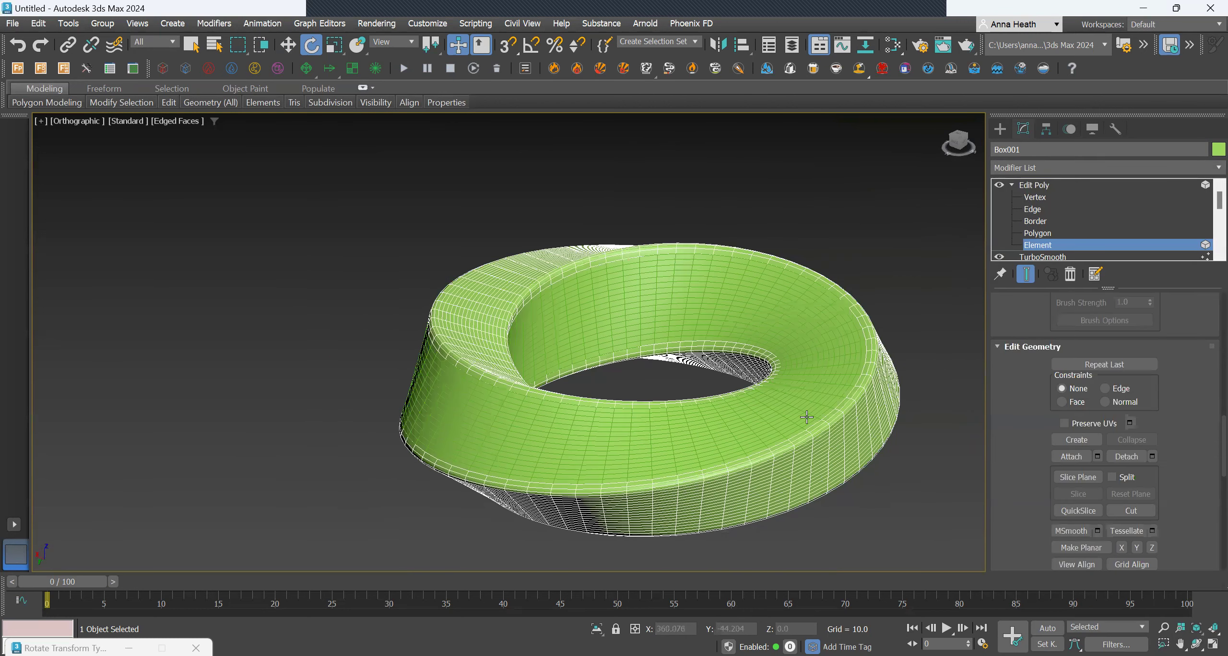
key("ctrl+z")
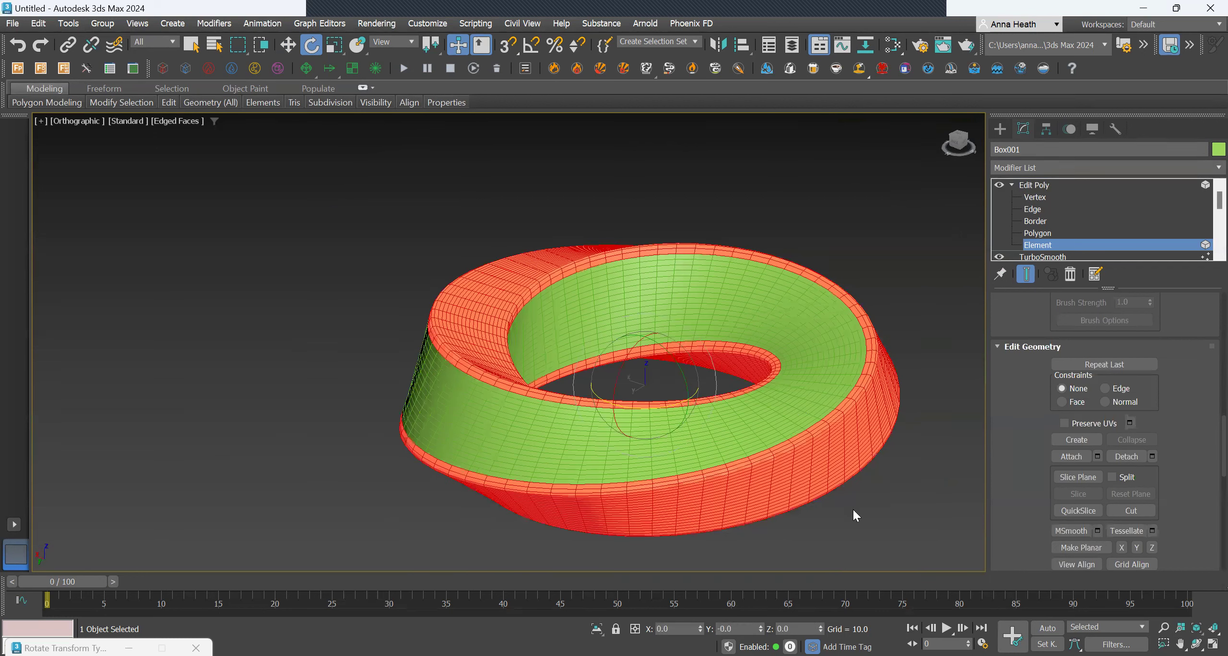
middle_click_drag(902, 480, 985, 205, "alt")
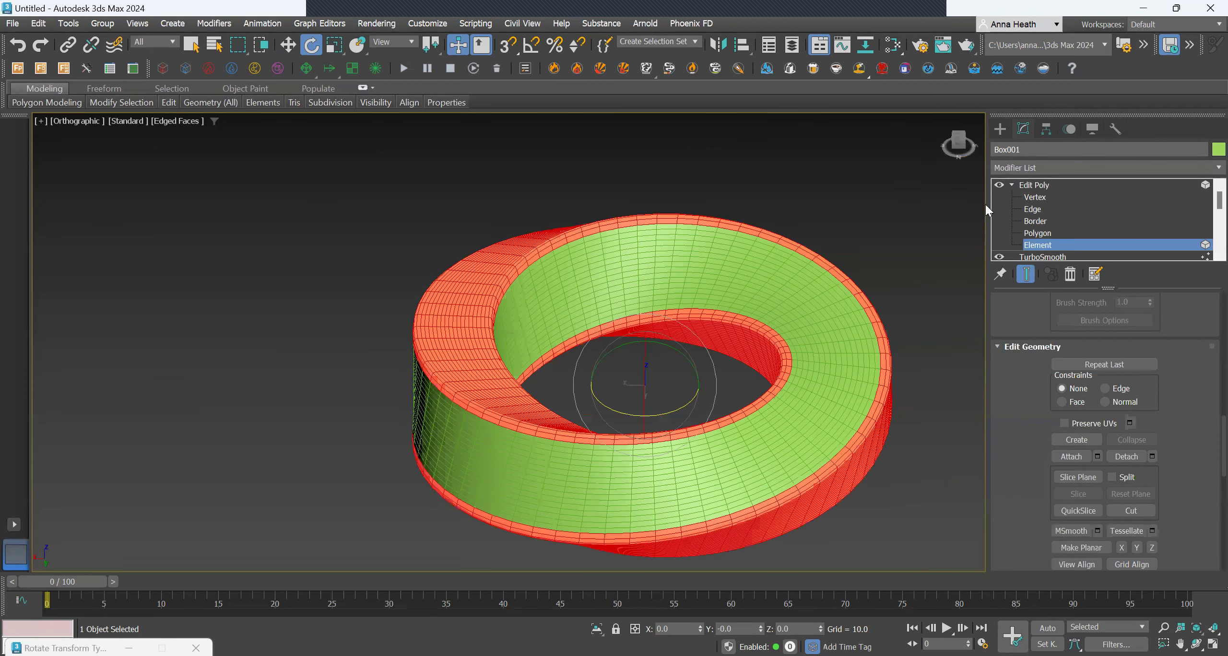
left_click(901, 252)
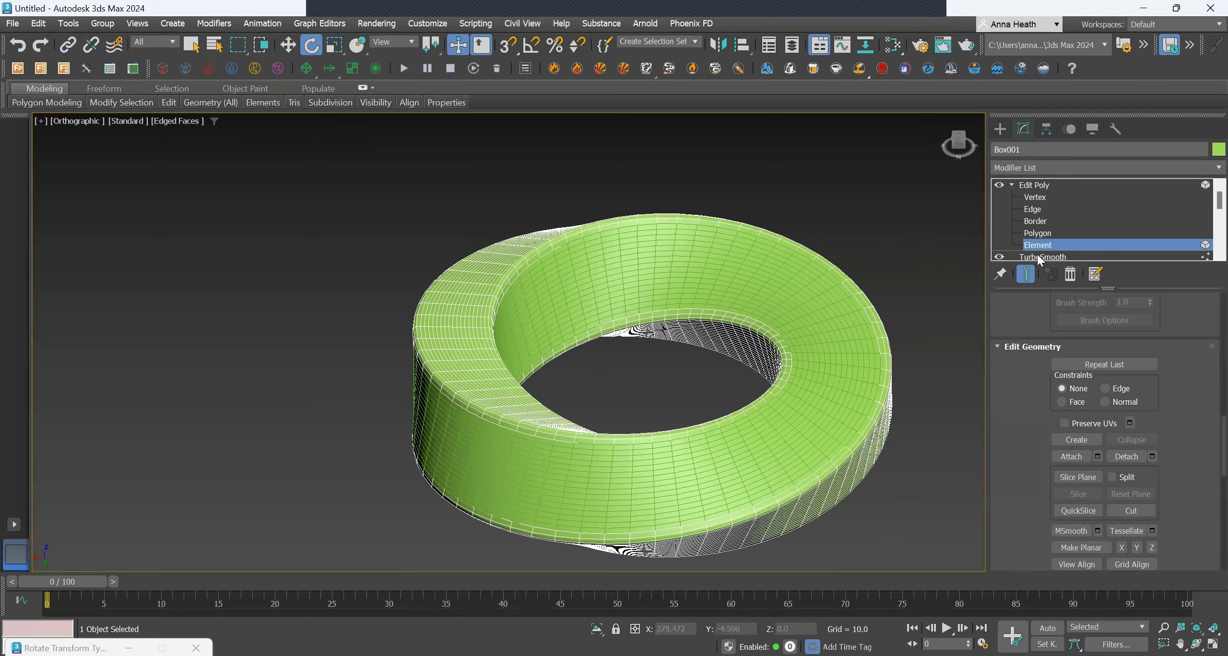
Leave the original ring's sub-object editing and select the detached face band object
scroll(1198, 378, "up", 5)
scroll(1202, 382, "up", 12)
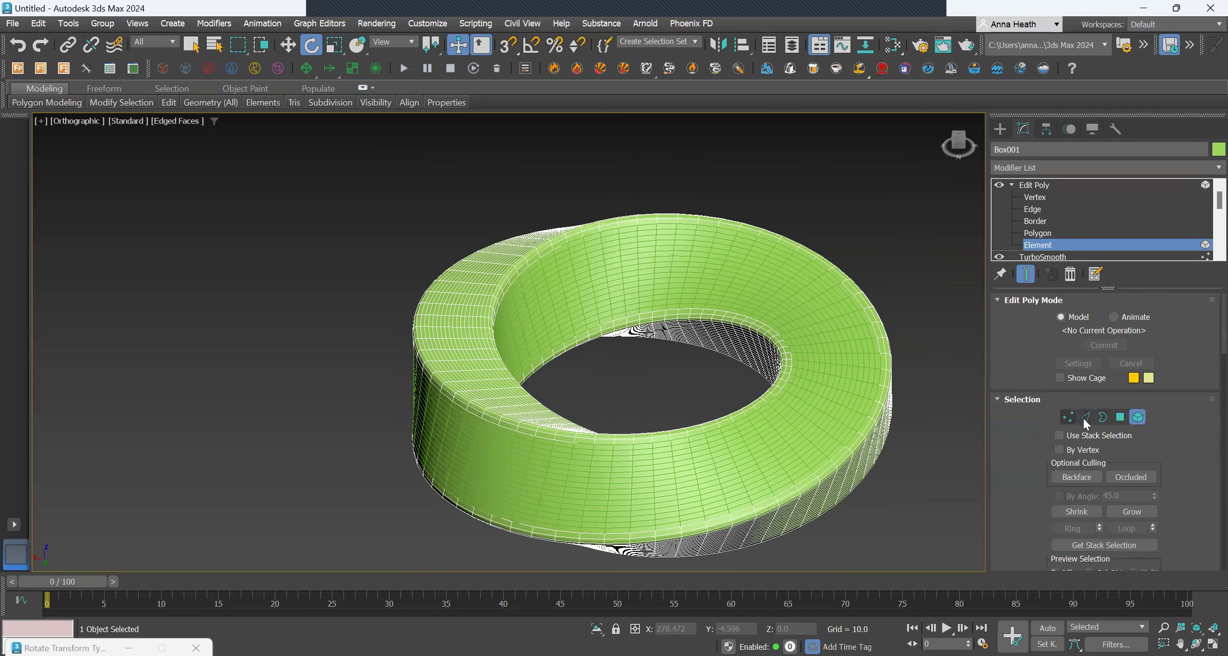
left_click(1121, 419)
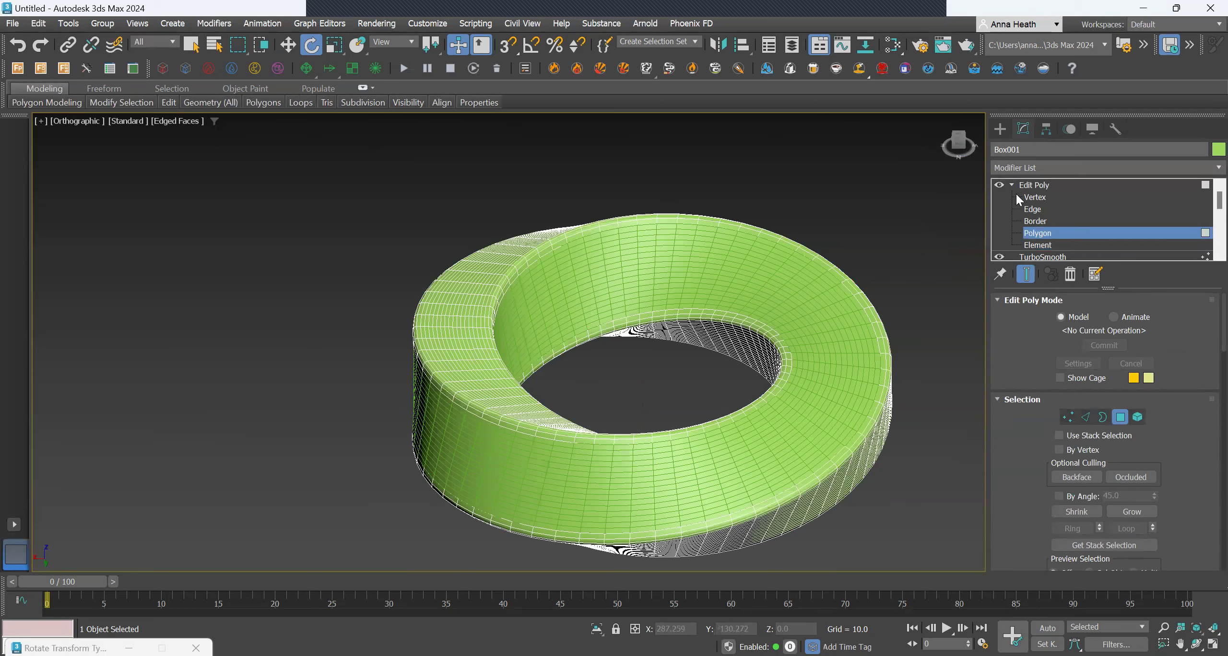
left_click(1031, 186)
left_click(858, 231)
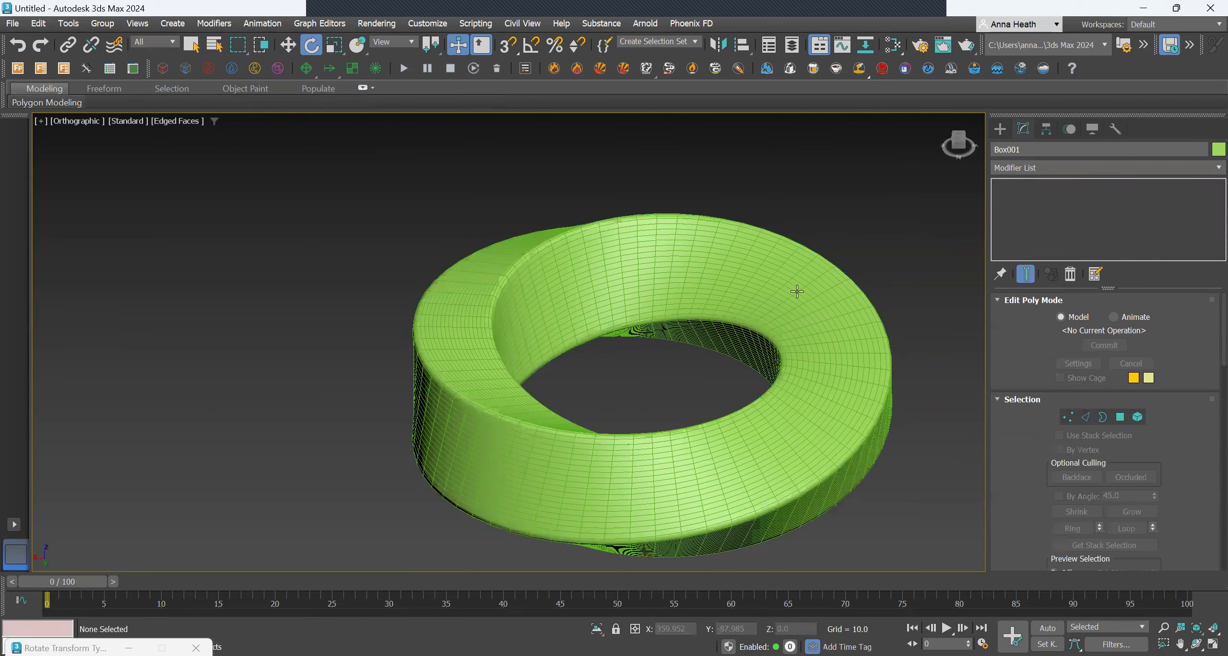
left_click(796, 291)
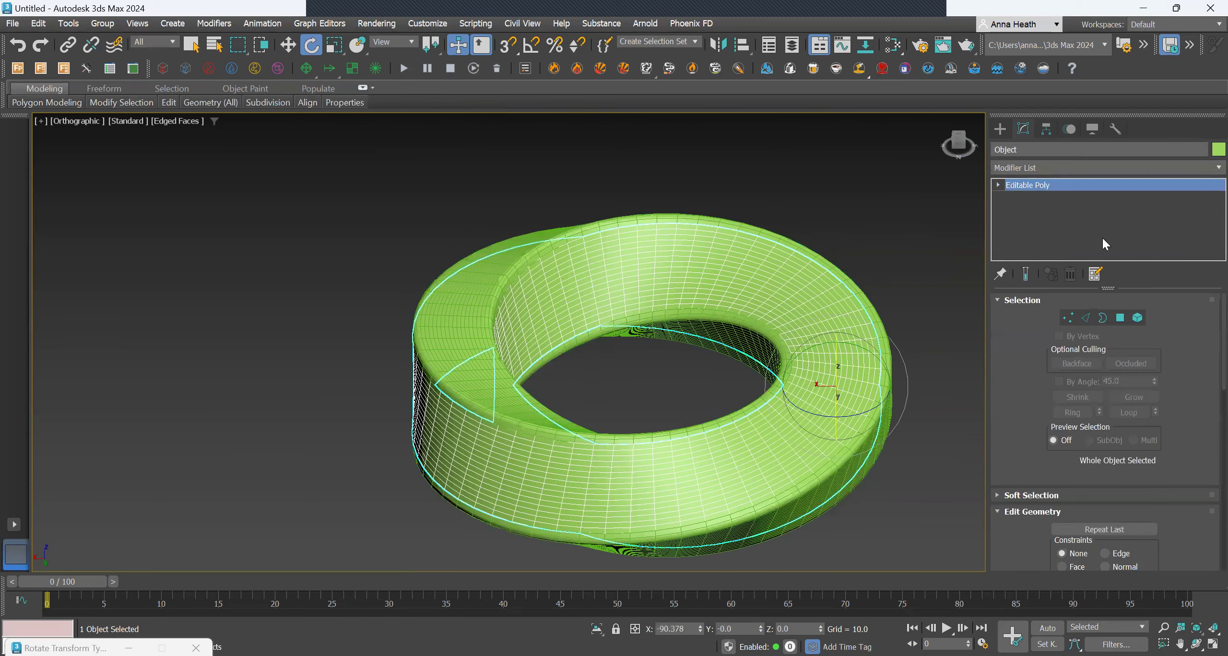
Check the detached band's polygon selection and add an Edit Poly modifier above its Editable Poly base
left_click(1120, 318)
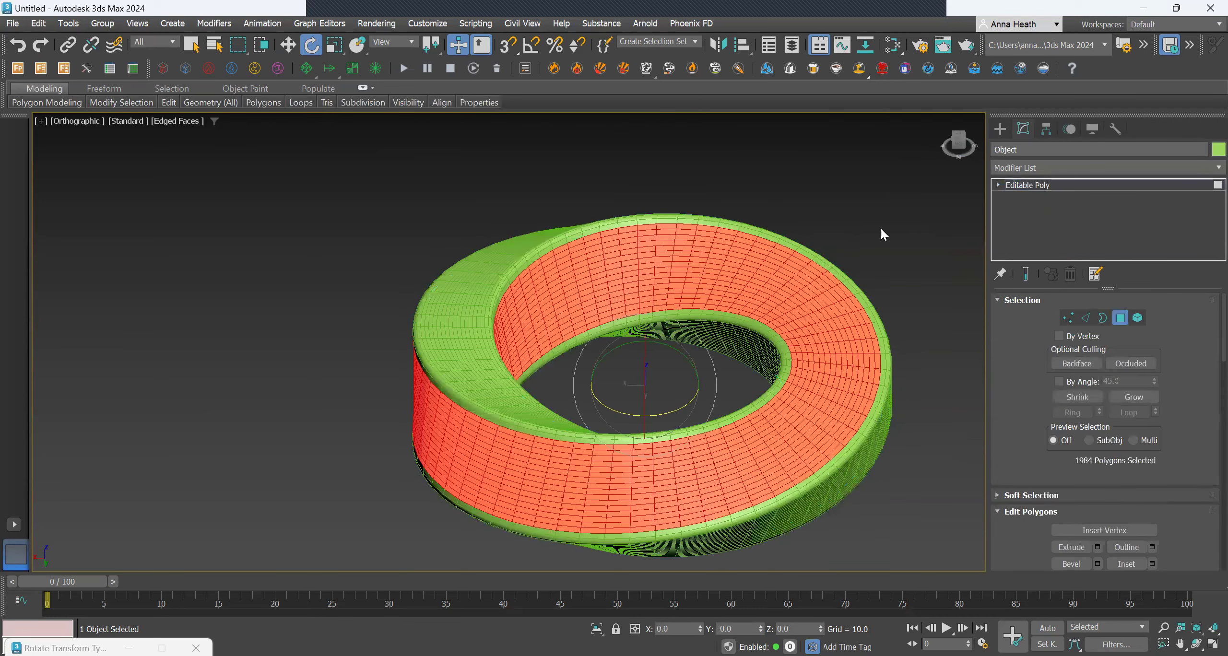
left_click(1048, 169)
type("e")
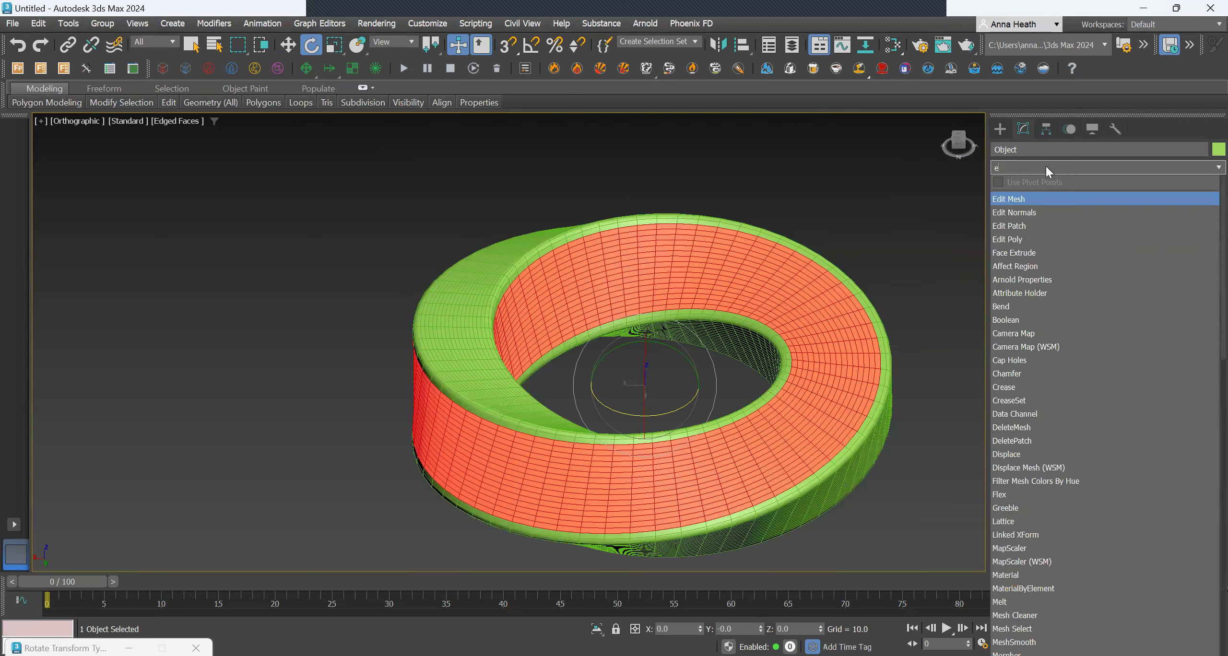
type("dit")
left_click(1037, 240)
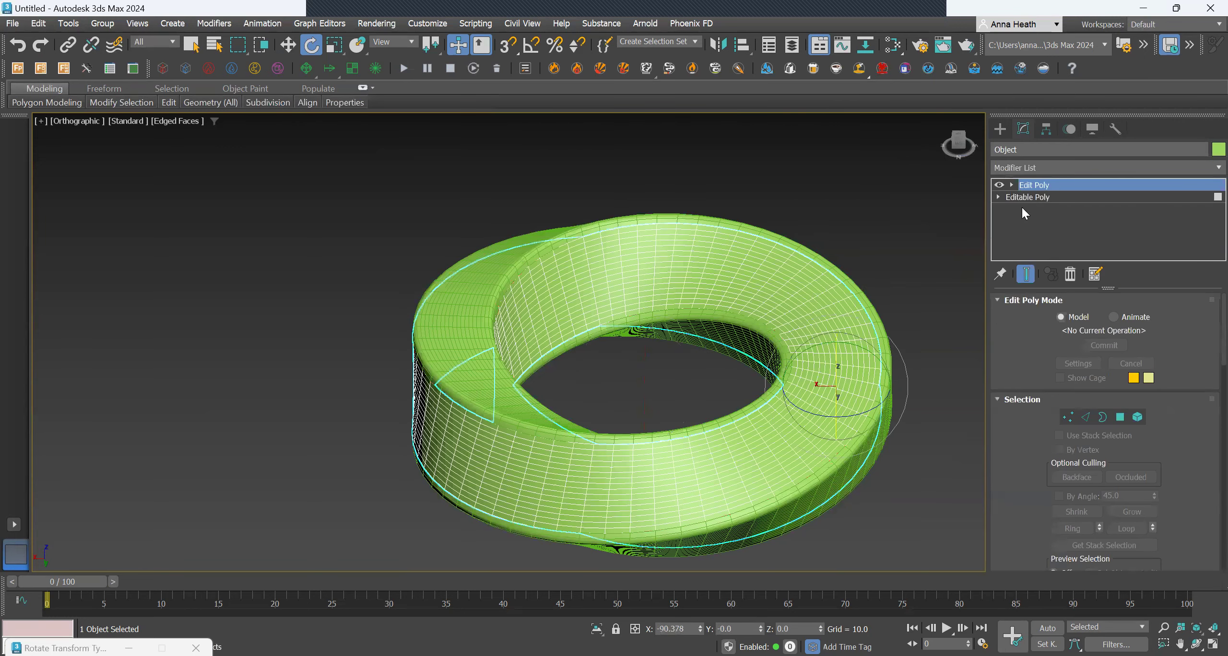
Use Generate Topology to apply a diagonal lattice pattern to the detached band and inspect it from several angles
left_click(39, 98)
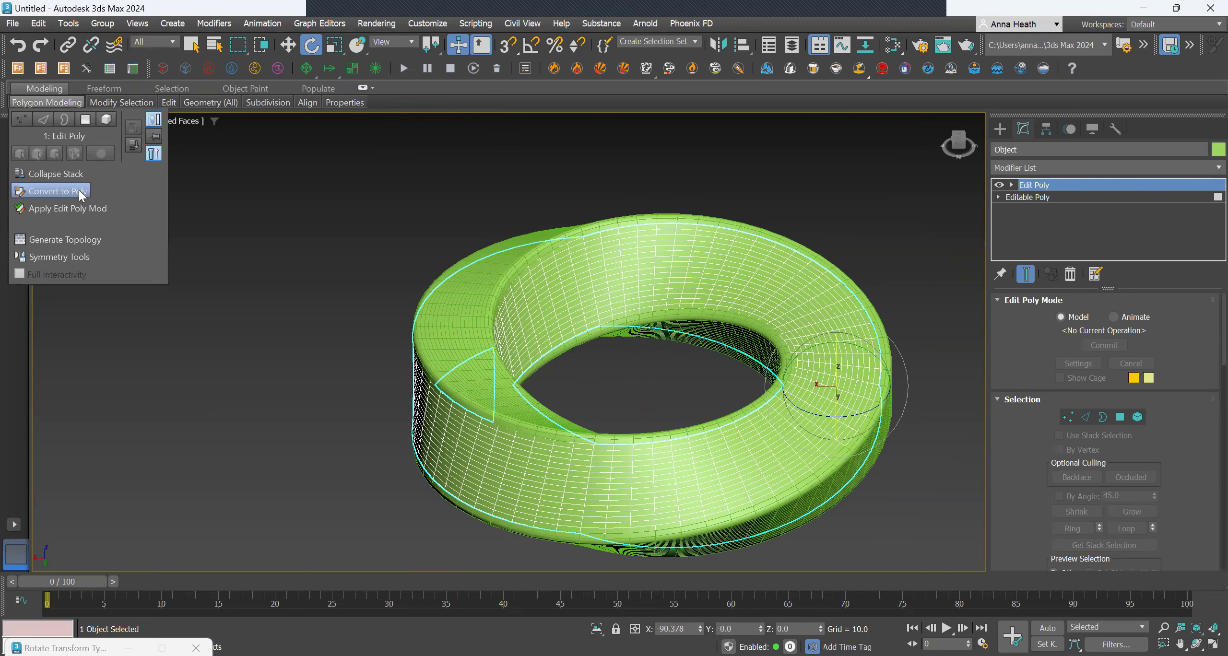
left_click(73, 238)
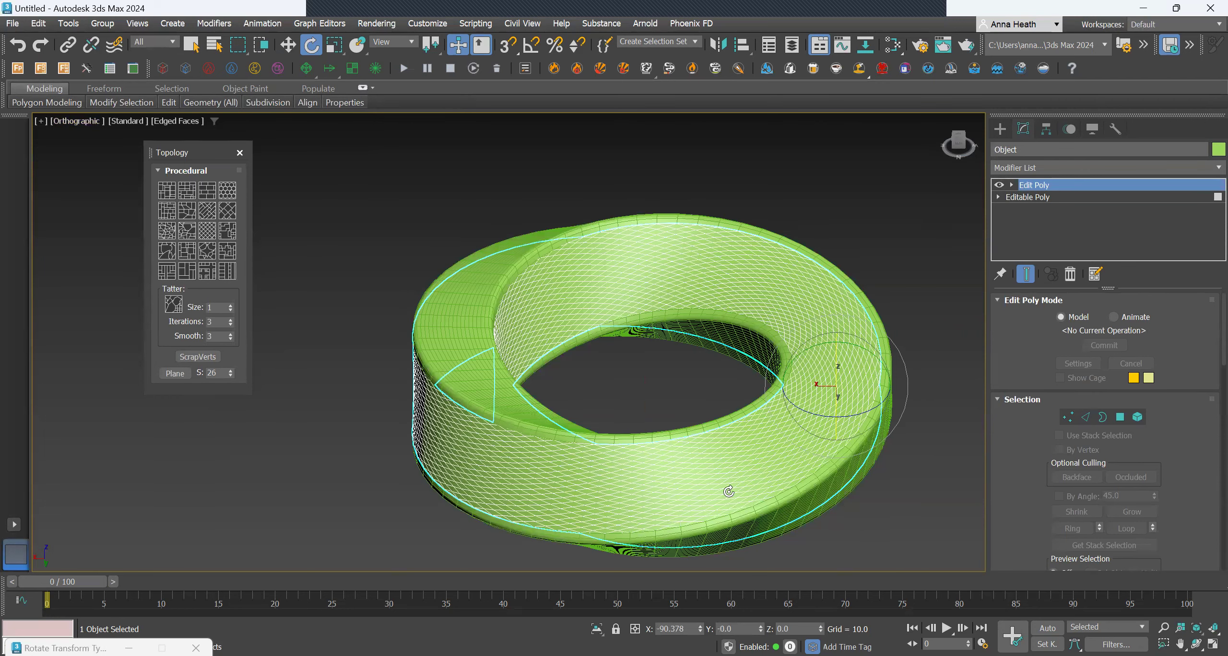
middle_click_drag(729, 489, 690, 499, "alt")
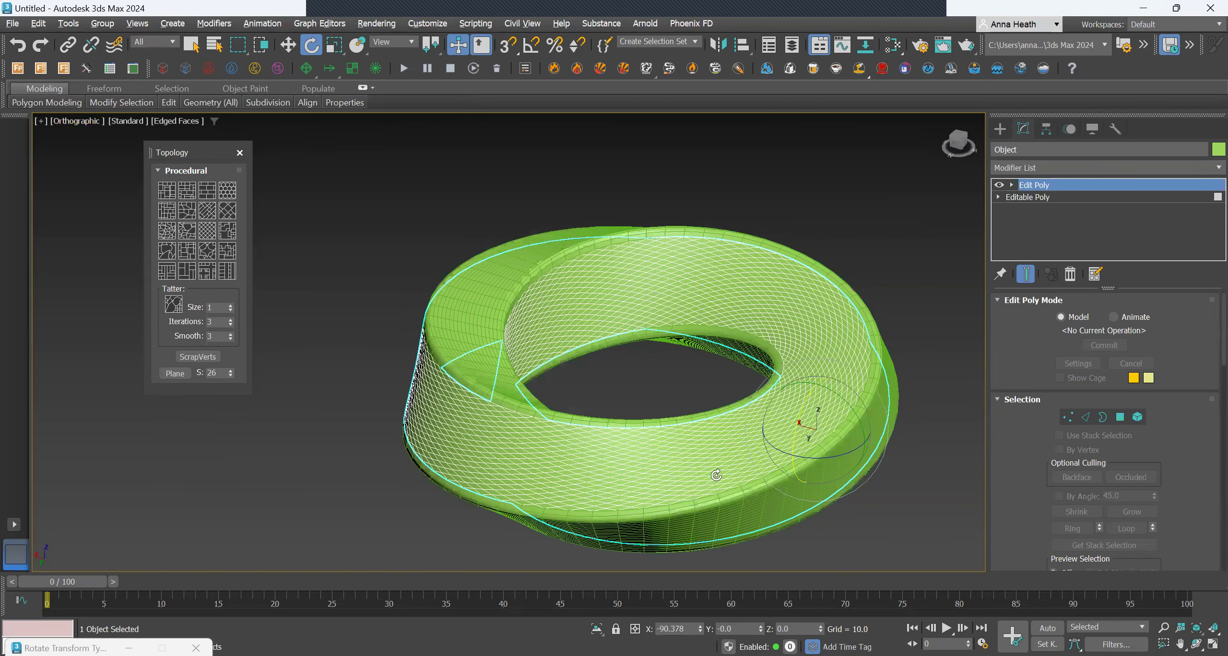
middle_click_drag(730, 461, 816, 462, "alt")
mouse_move(734, 475)
middle_mouse_down("alt")
mouse_move(729, 488)
mouse_move(730, 453)
middle_mouse_up("alt")
right_click(740, 448)
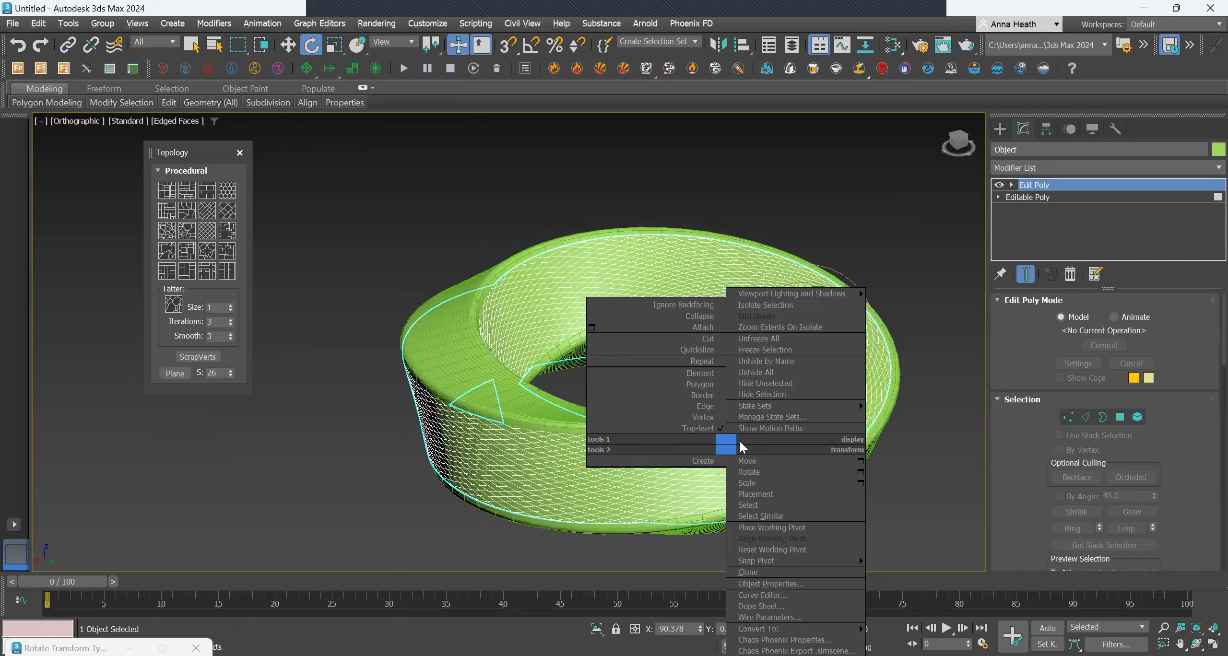
left_click(672, 480)
right_click(646, 446)
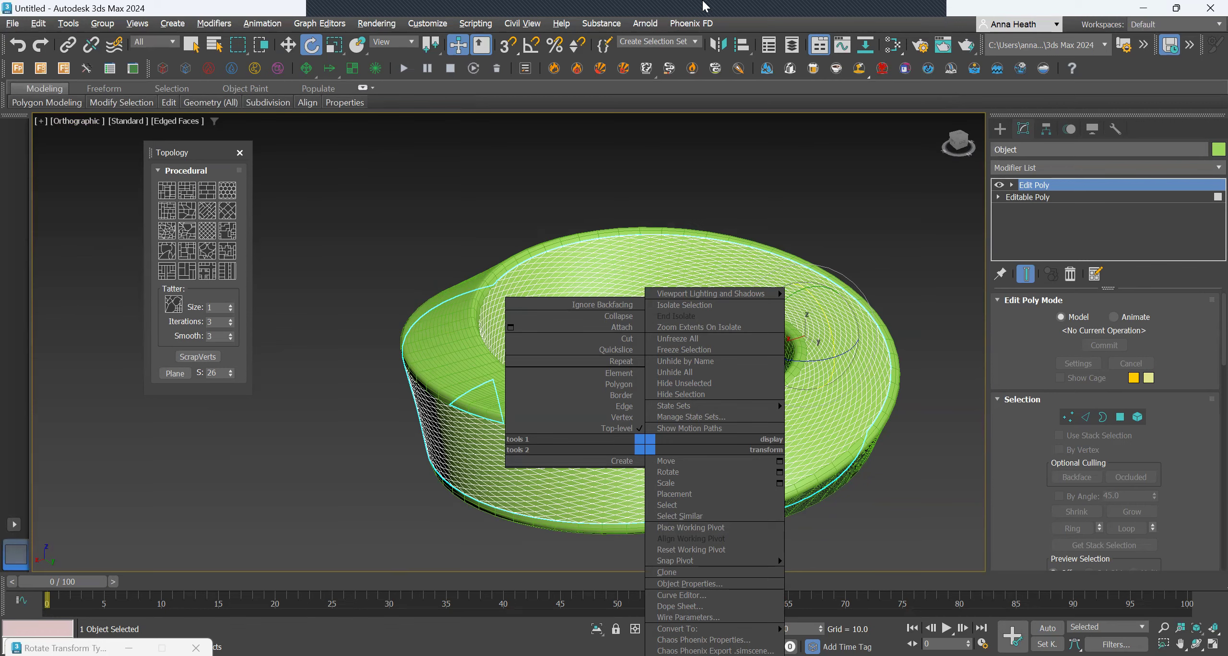
left_click(737, 25)
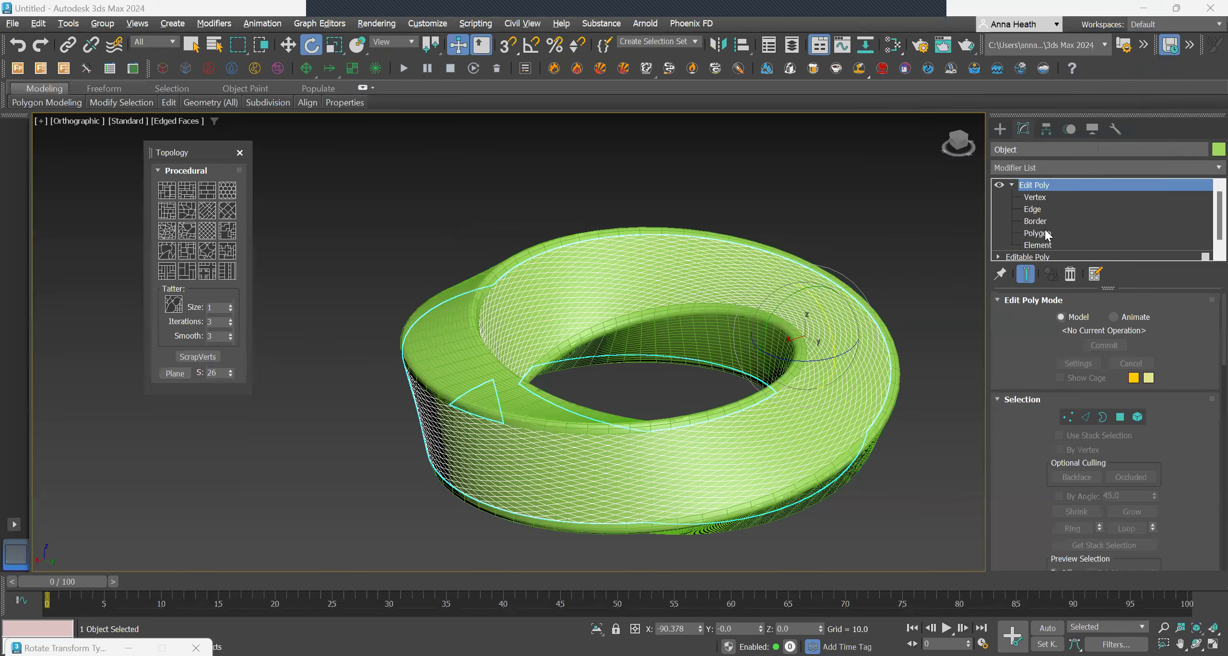
At the Edit Poly polygon level, inset the detached band's selected faces by 0.452 in By Polygon mode
left_click(1044, 234)
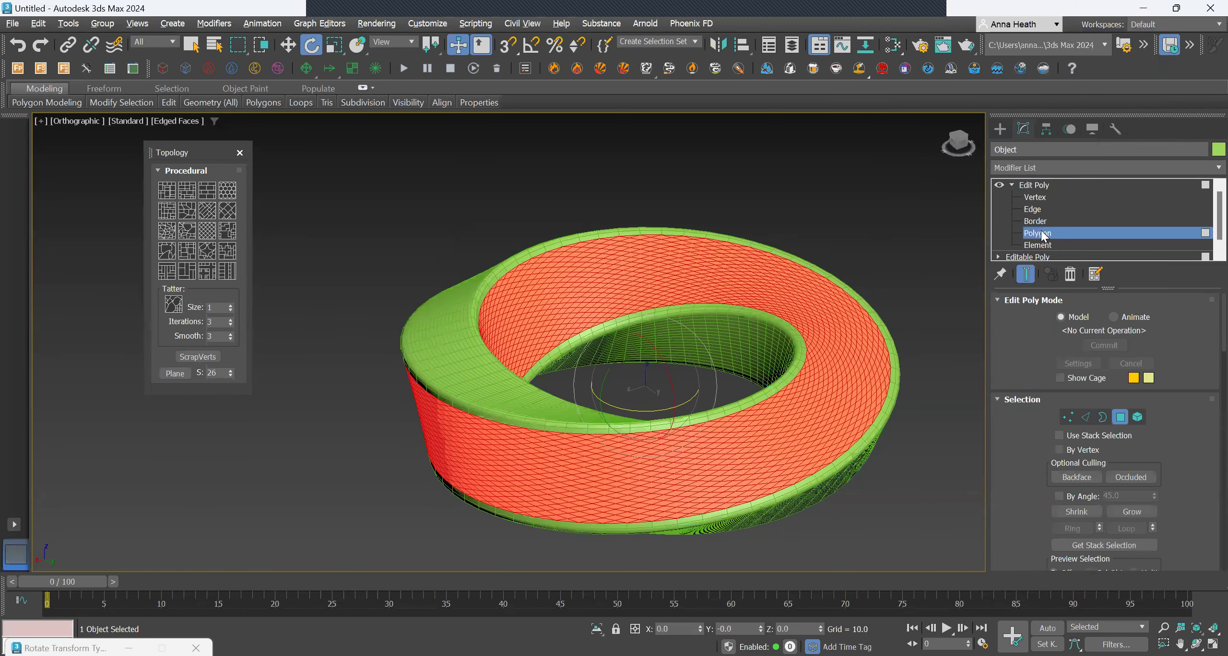
right_click(759, 453)
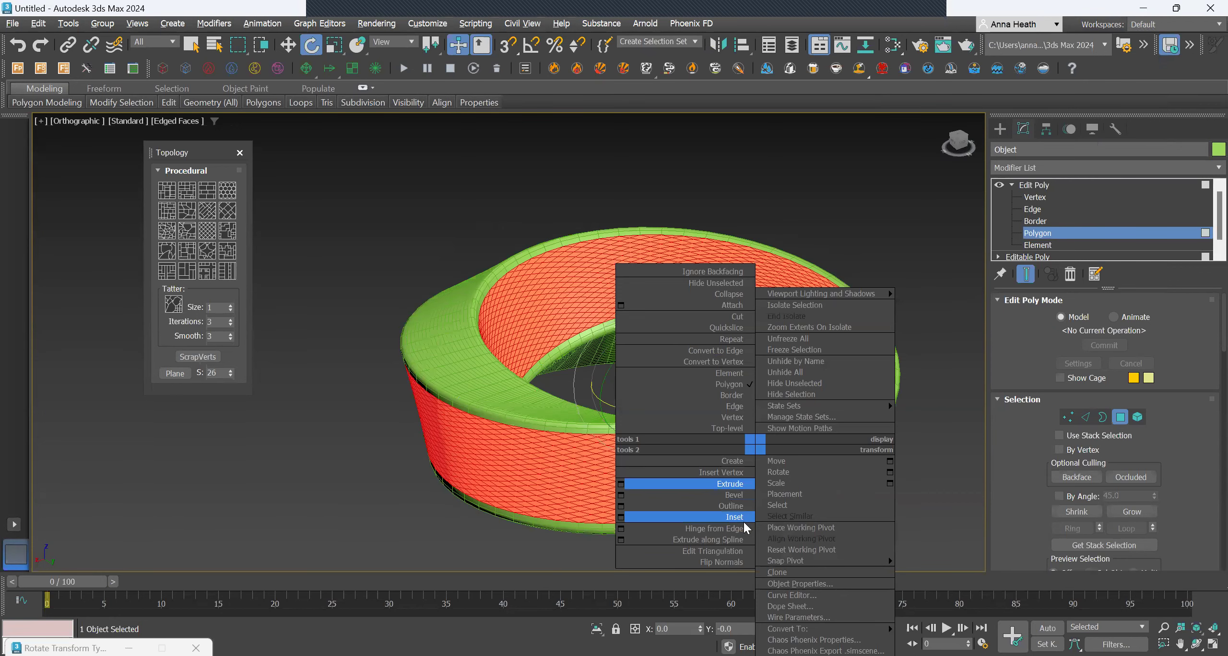
left_click(719, 517)
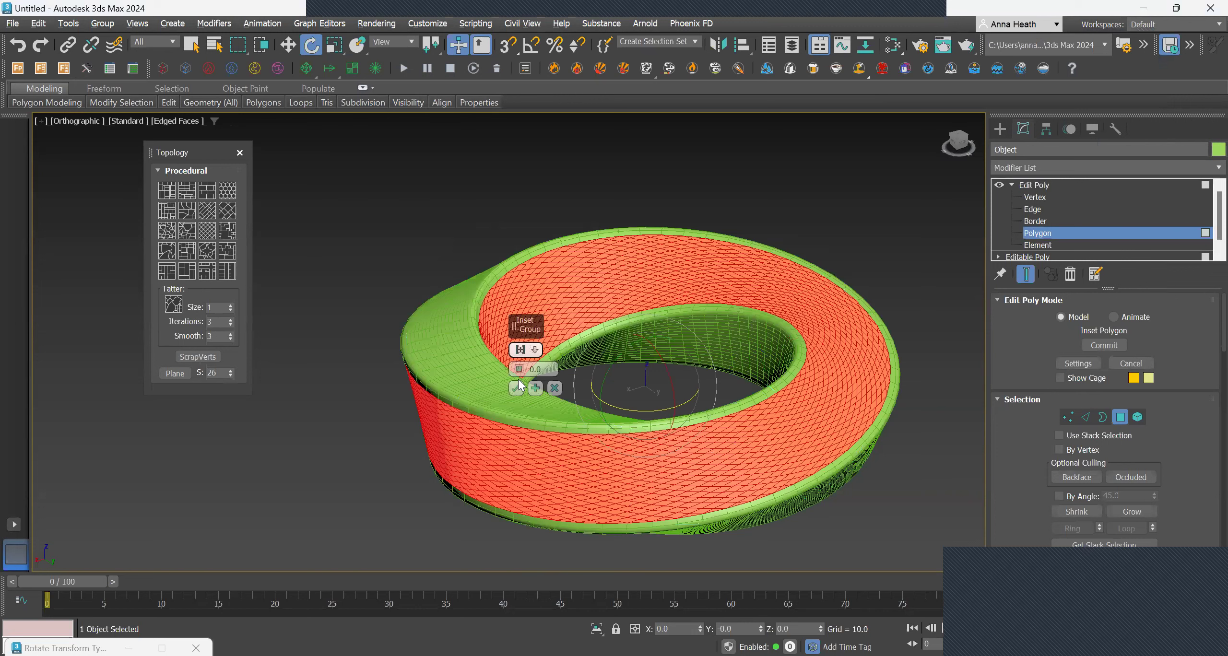
left_click_drag(521, 364, 520, 357)
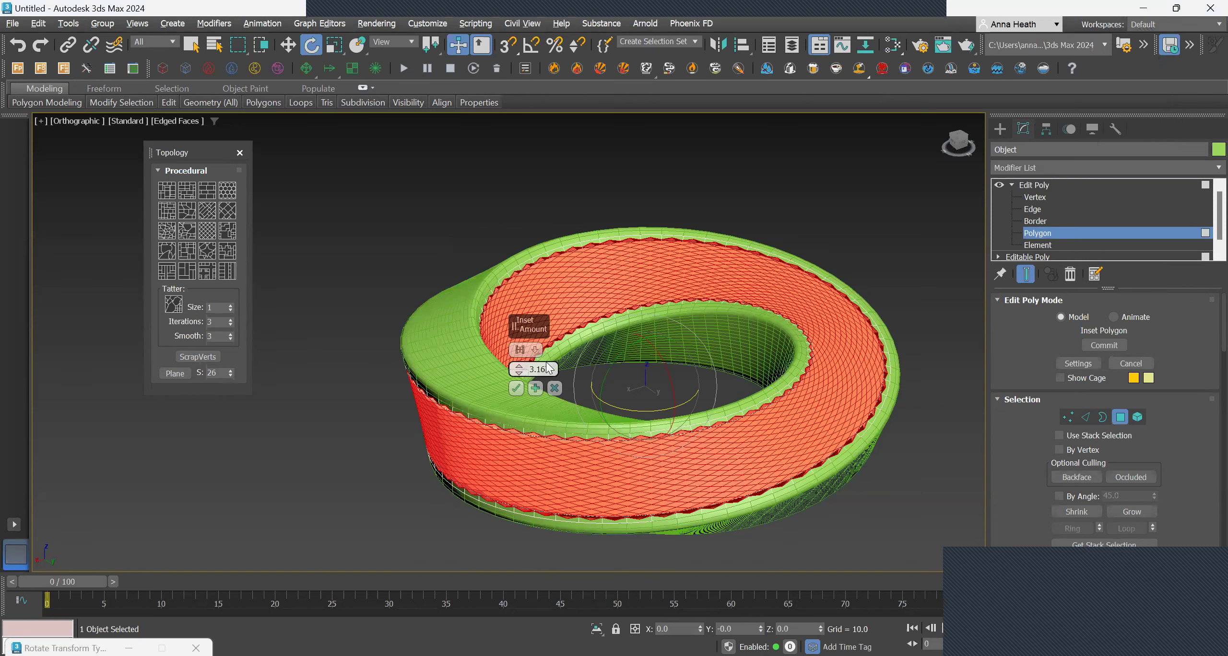
left_click(536, 350)
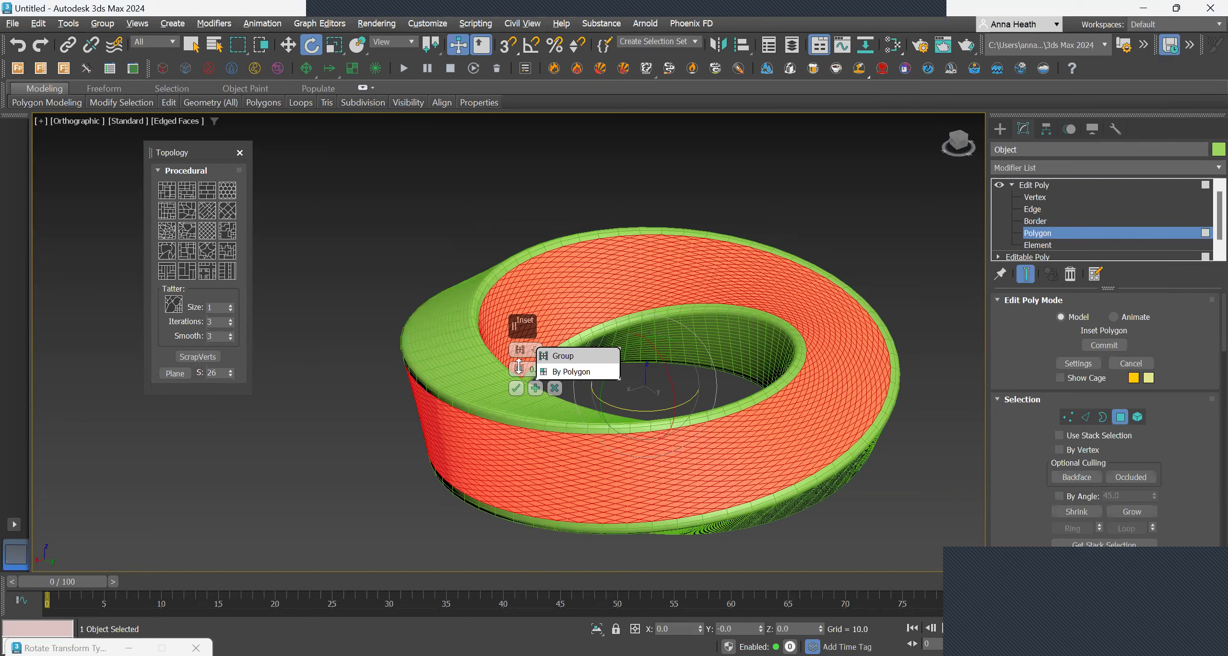
left_click_drag(521, 374, 521, 371)
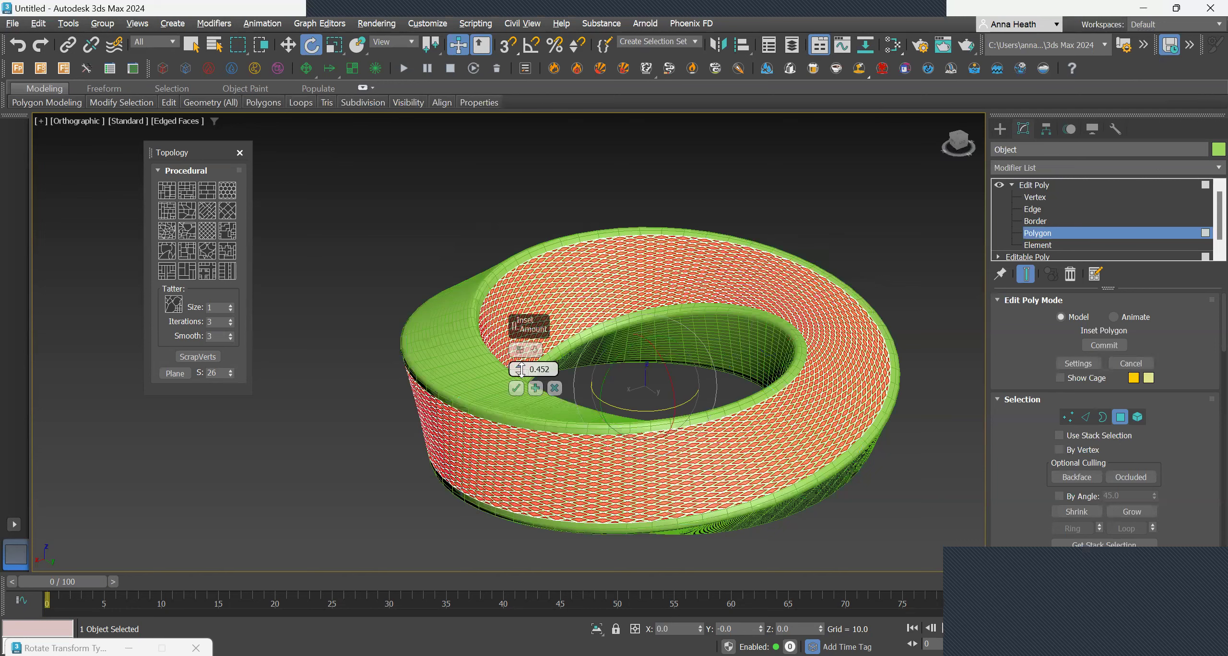
left_click(517, 388)
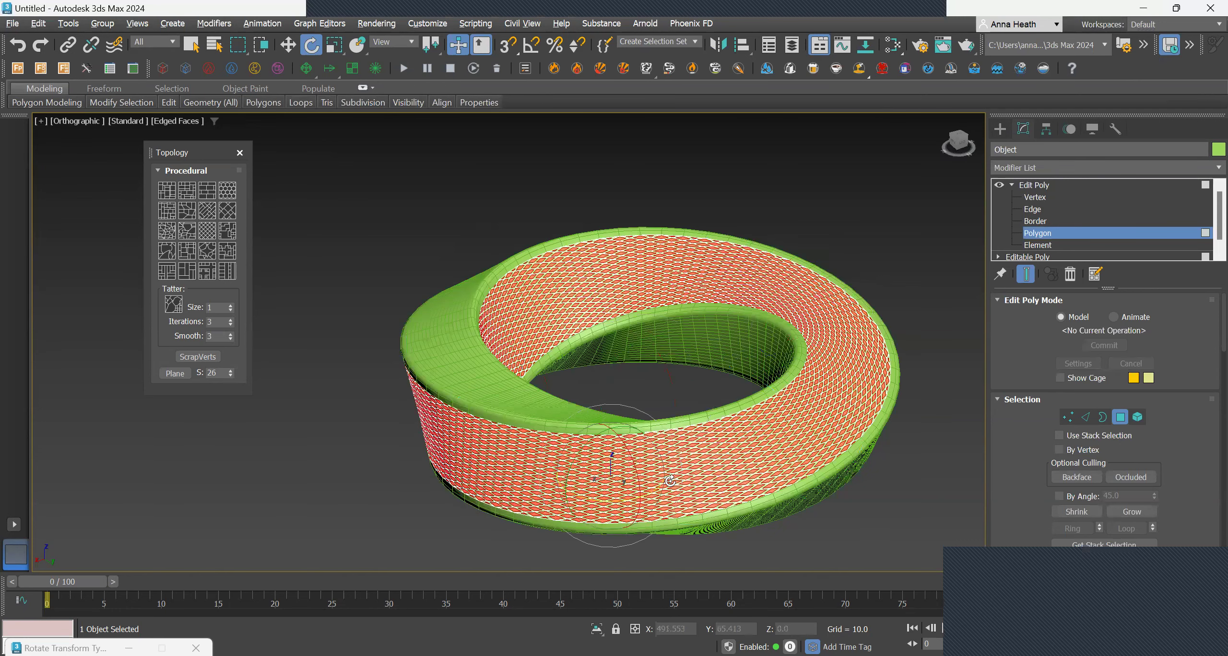
Delete the inset faces across the detached band to leave an open diamond lattice, and inspect it from several angles
scroll(579, 425, "down", 3)
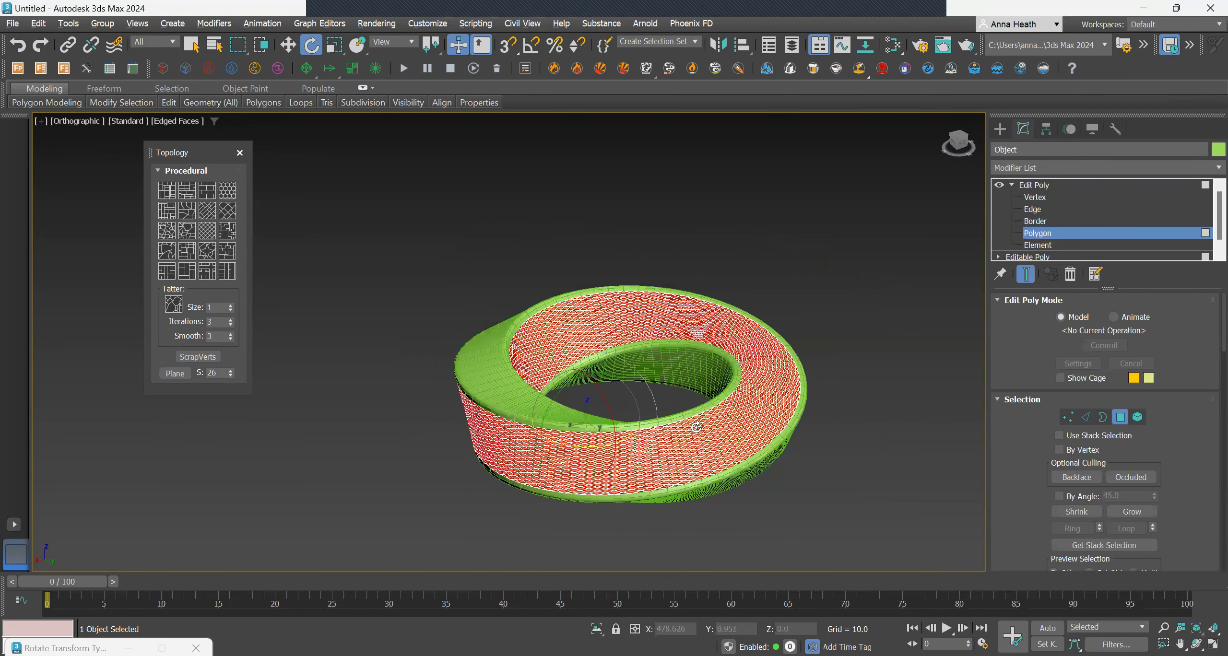
middle_click_drag(704, 421, 709, 416, "alt")
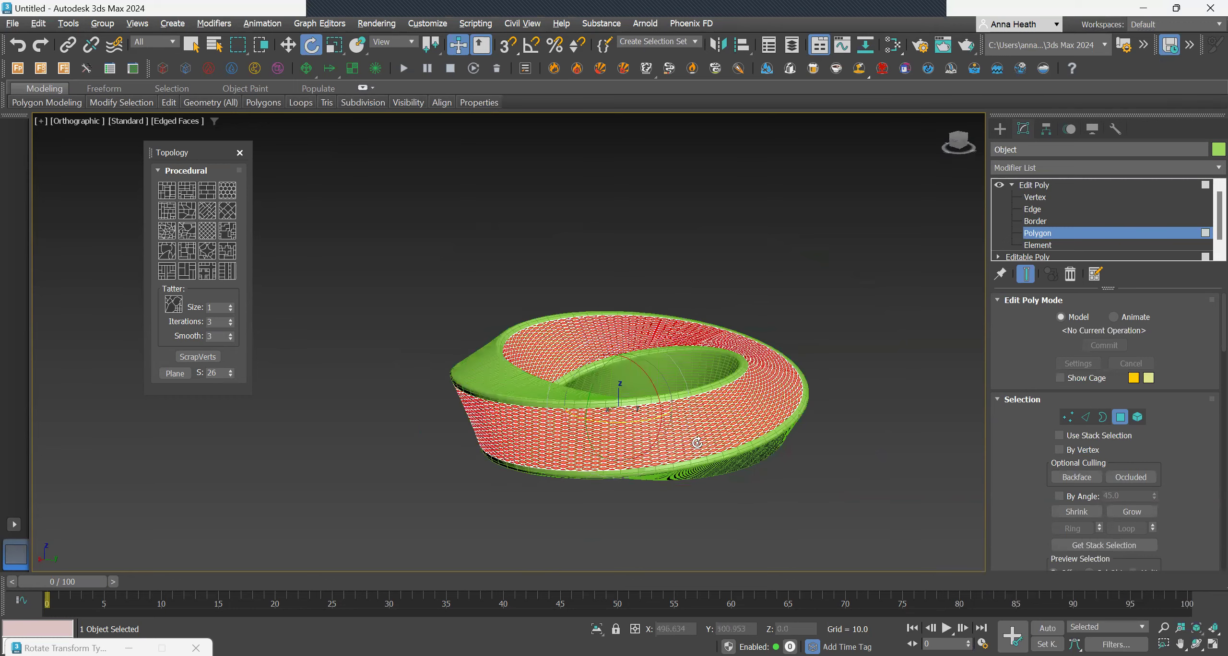
scroll(697, 446, "up", 4)
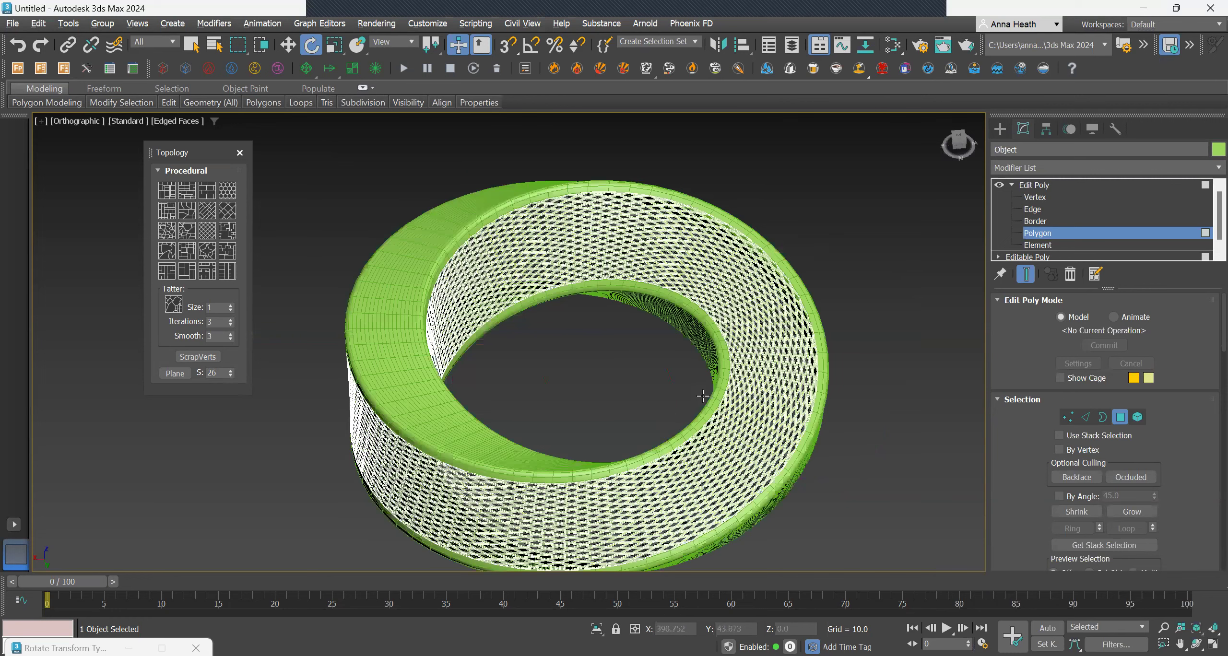
middle_click_drag(705, 405, 655, 421, "alt")
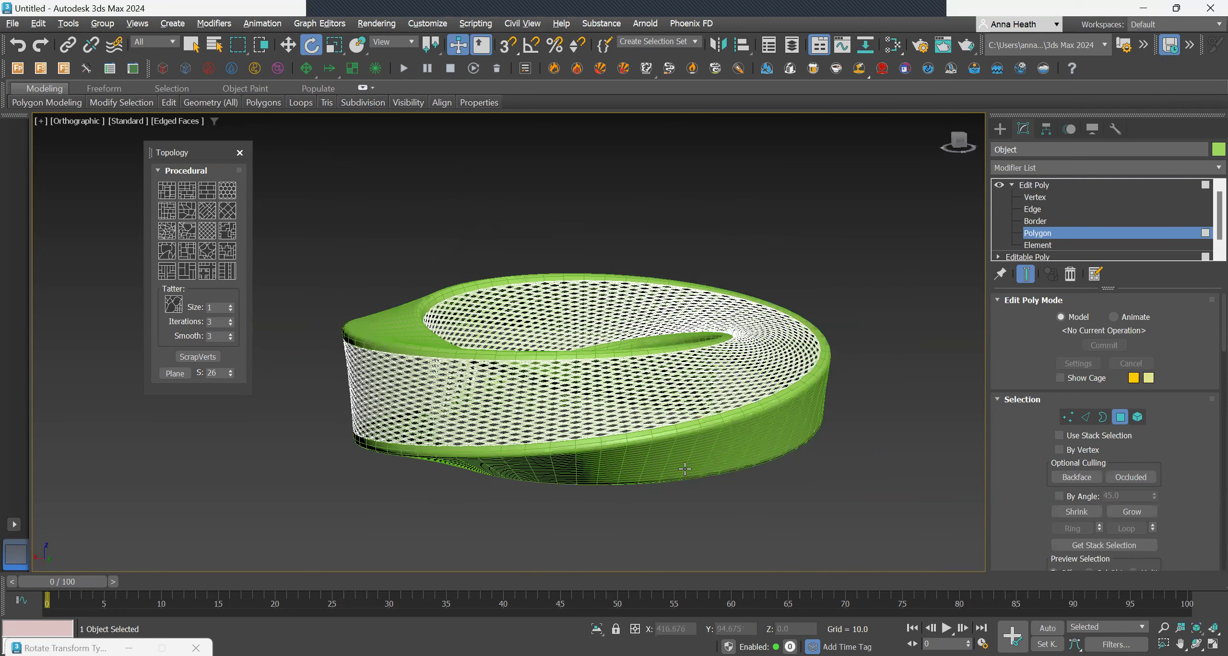